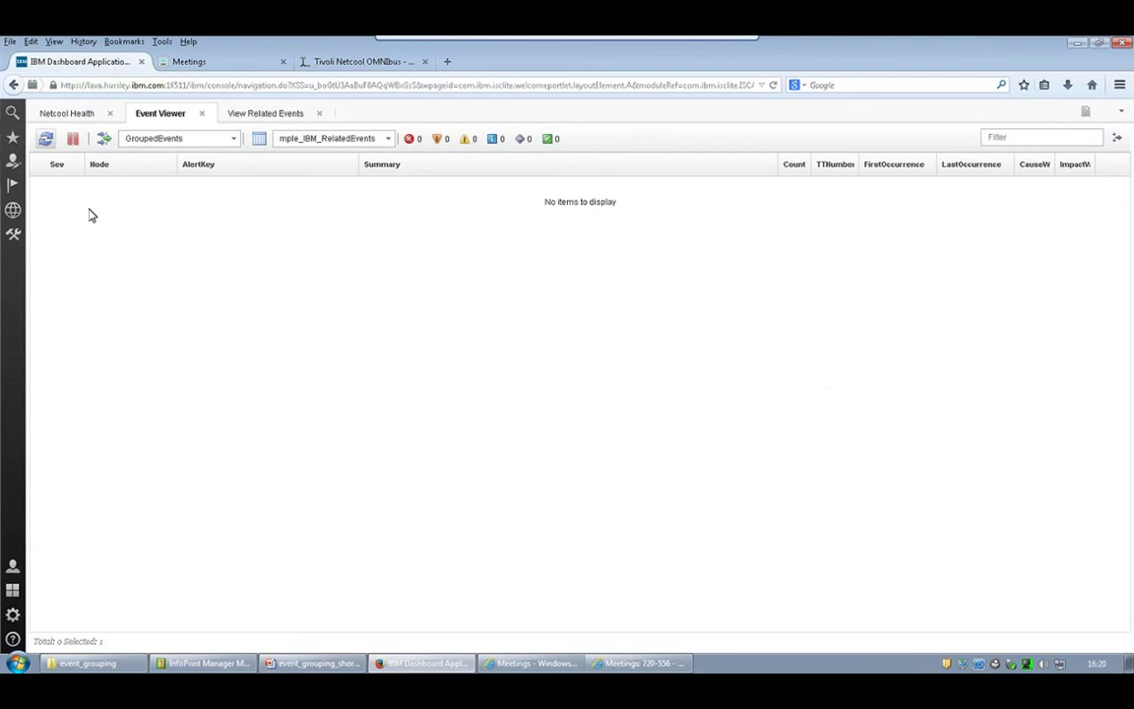
Step: Refresh the grouped event list and expand the PLMN-PLMN/BSC-44616 incident to show its affected sites
left_click(46, 141)
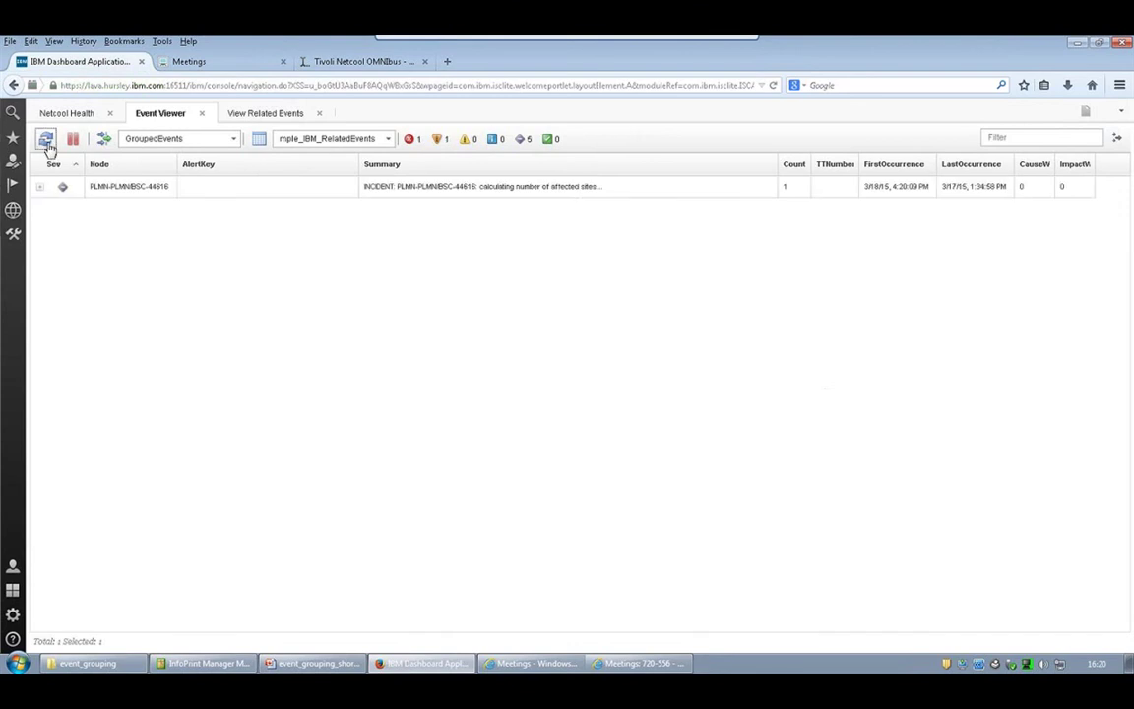
left_click(41, 186)
left_click(42, 187)
left_click(42, 187)
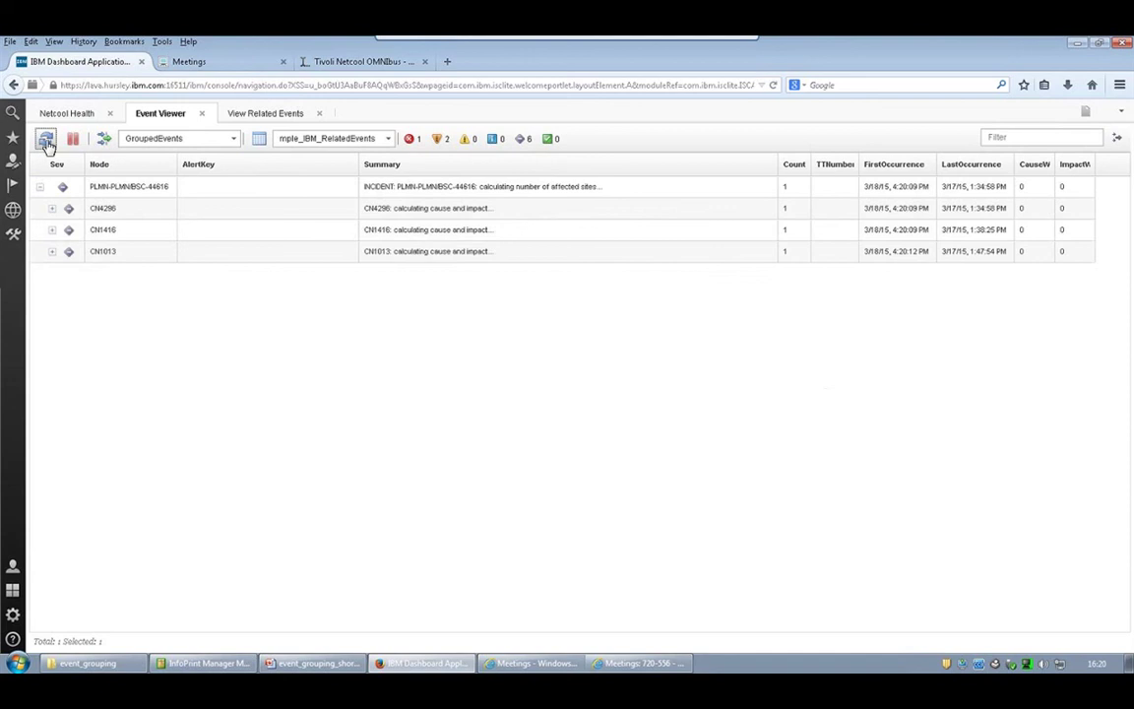
Step: Refresh the event list repeatedly to follow the sites being added under the PLMN-PLMN/BSC-44616 incident
left_click(46, 139)
left_click(46, 140)
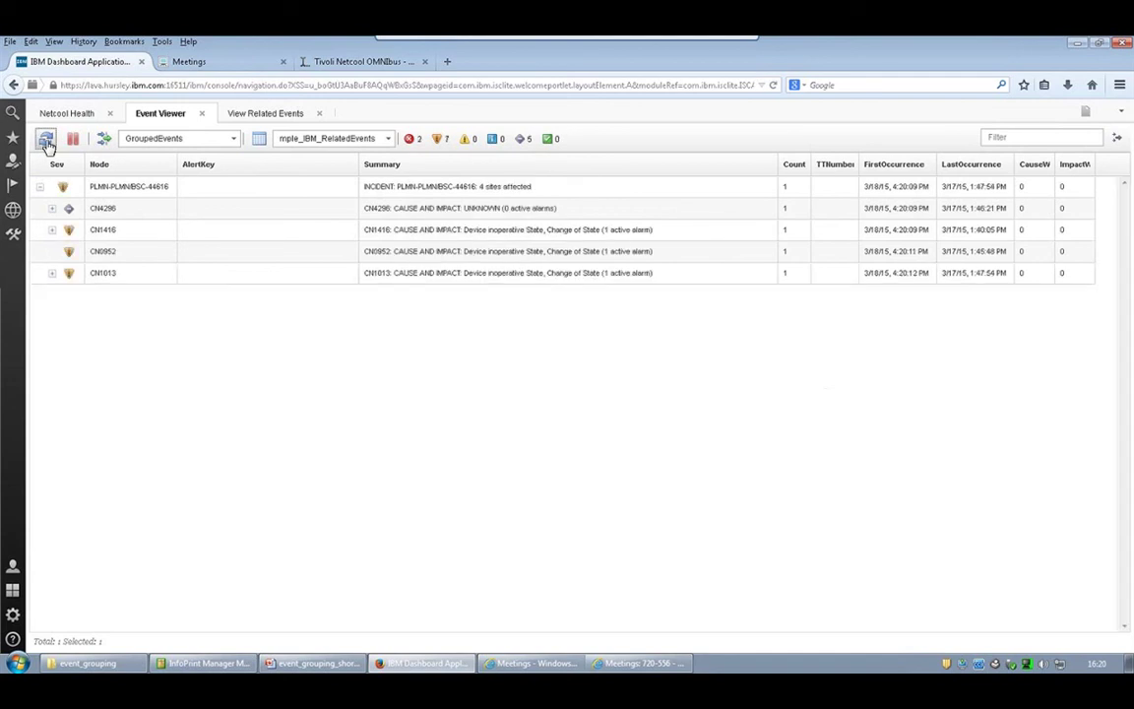
left_click(46, 139)
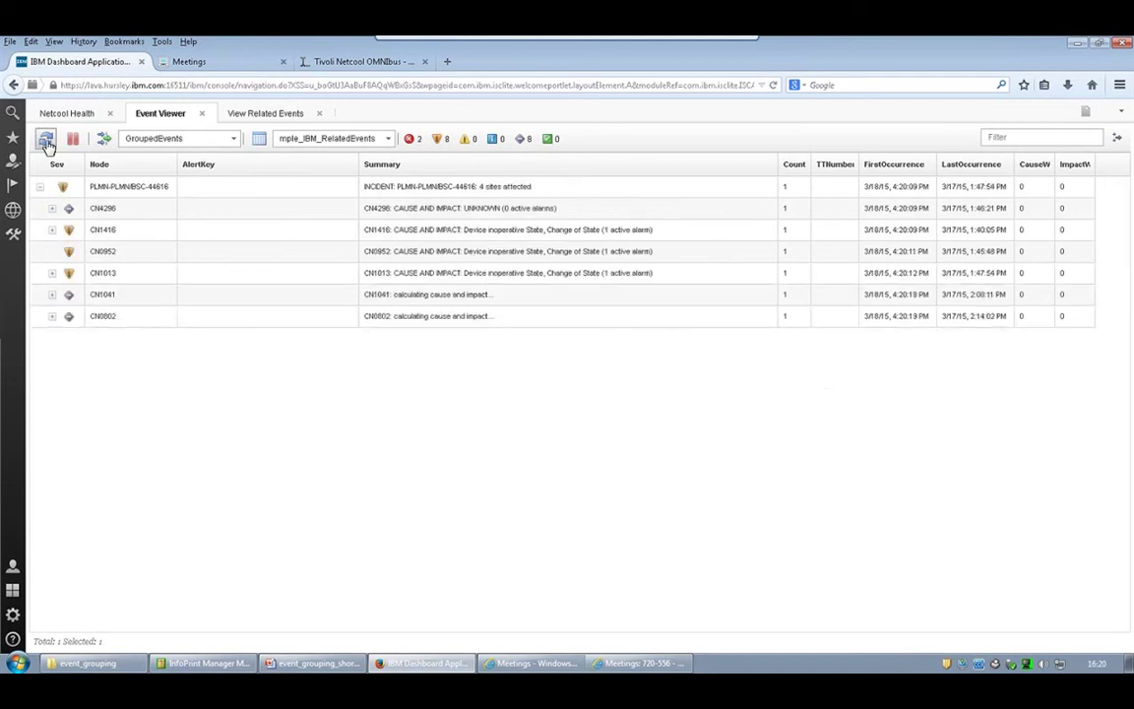
left_click(45, 140)
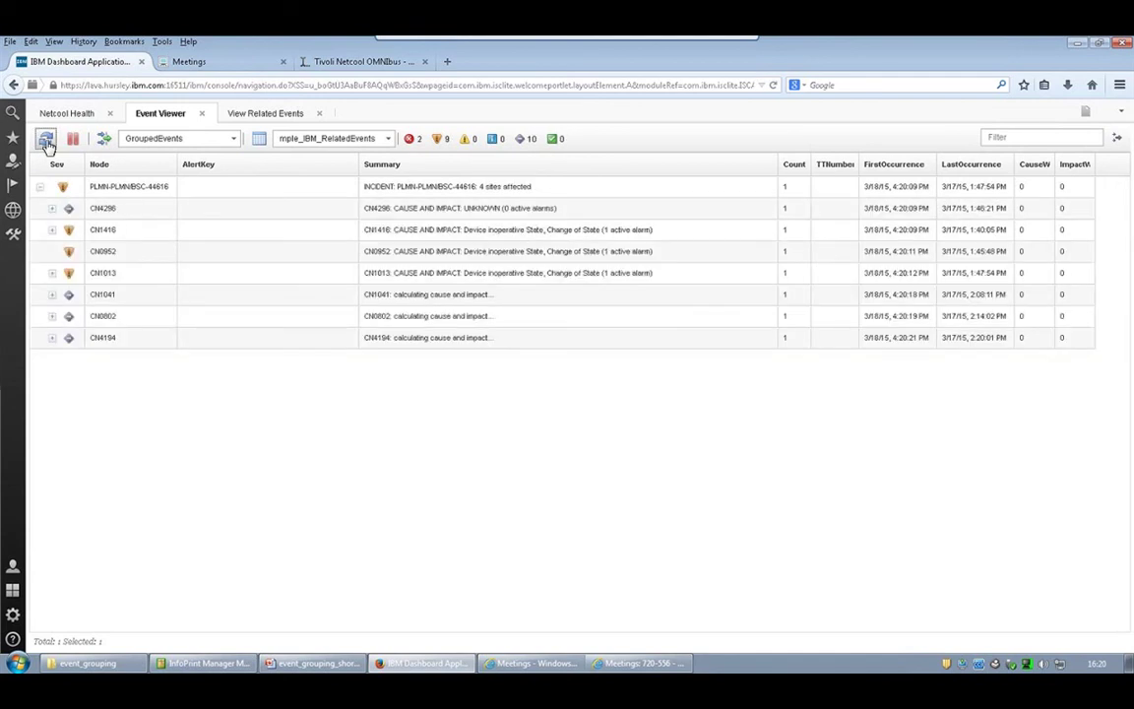
left_click(46, 140)
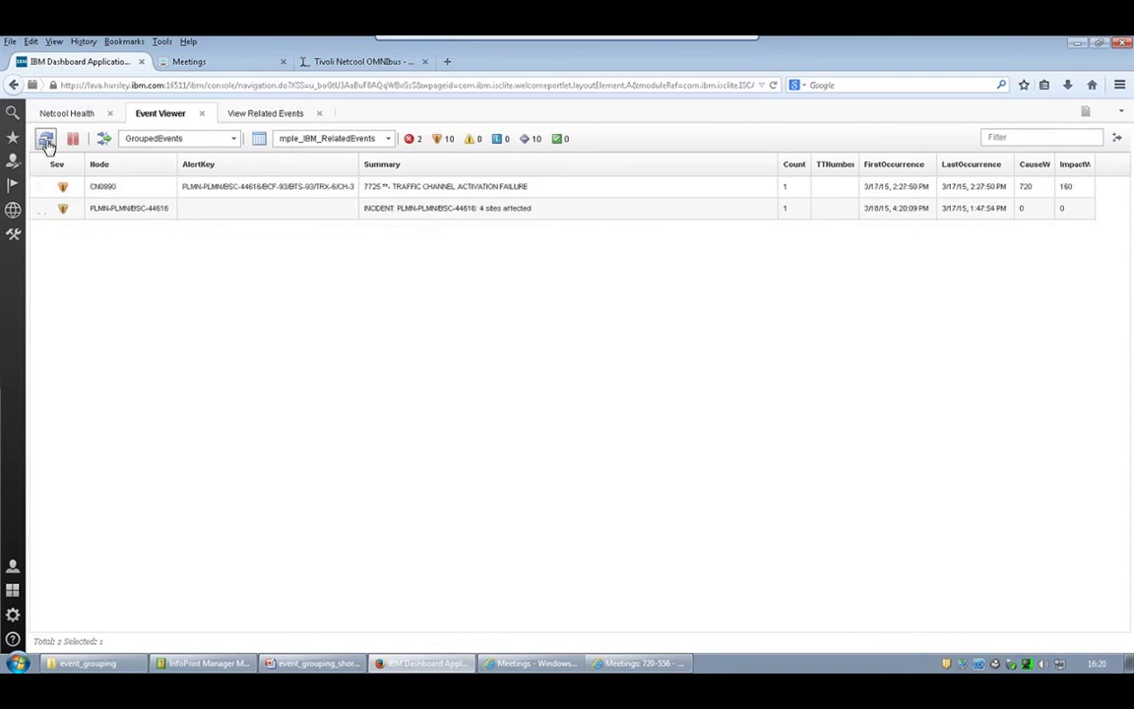
left_click(45, 140)
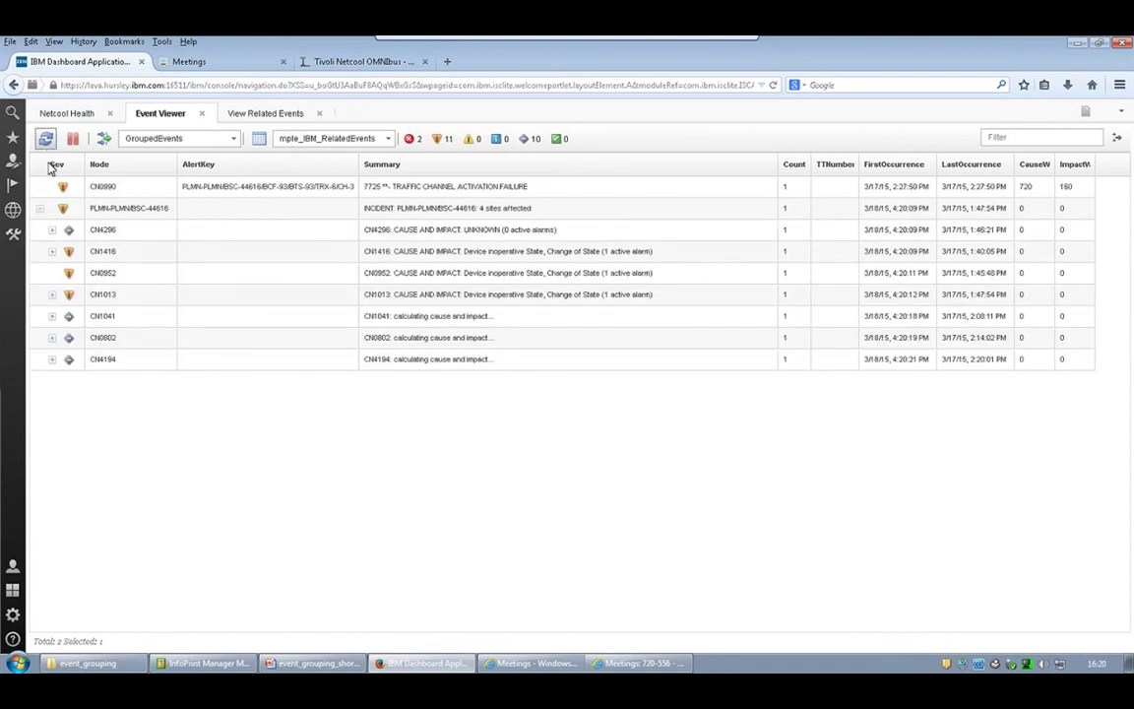
left_click(47, 140)
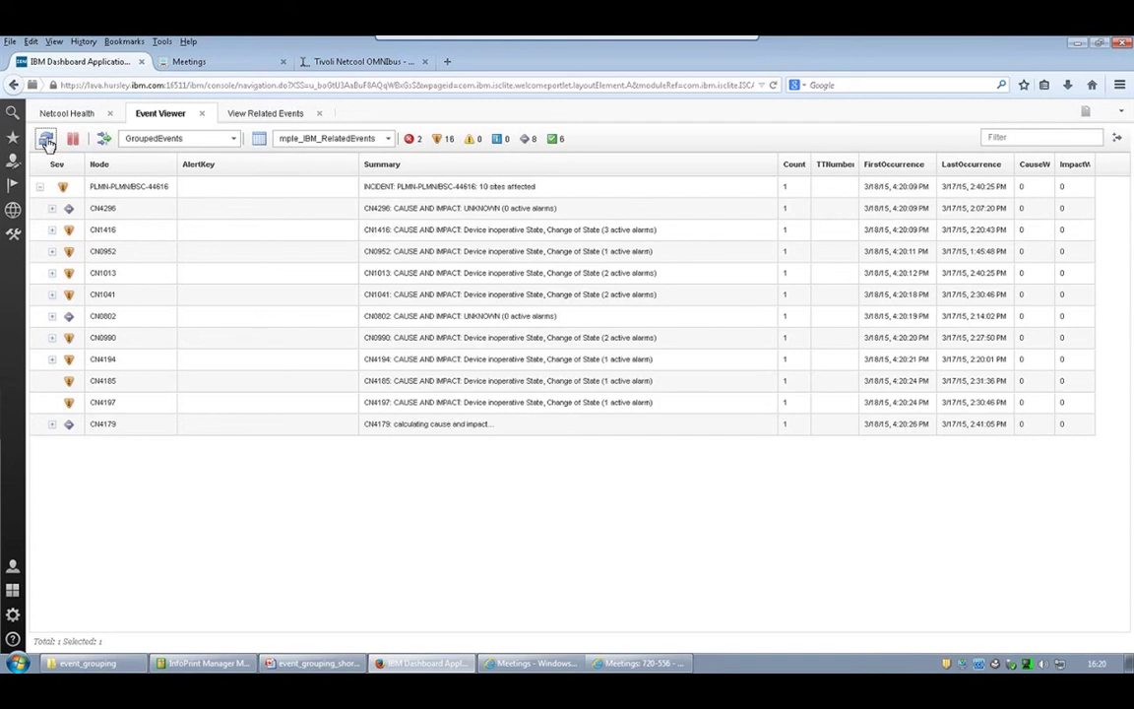
Step: Run the ticket tool on the PLMN-PLMN/BSC-44616 incident with ticket number 100, and refresh the list to update its child events
left_click(97, 189)
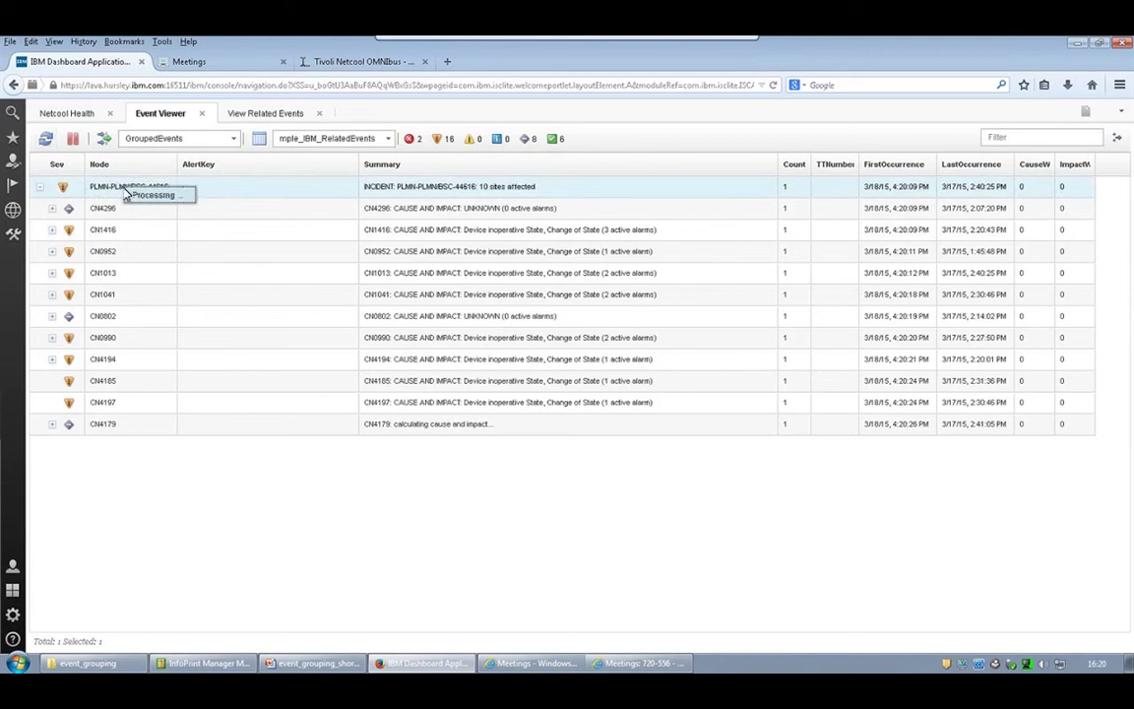
key("Escape")
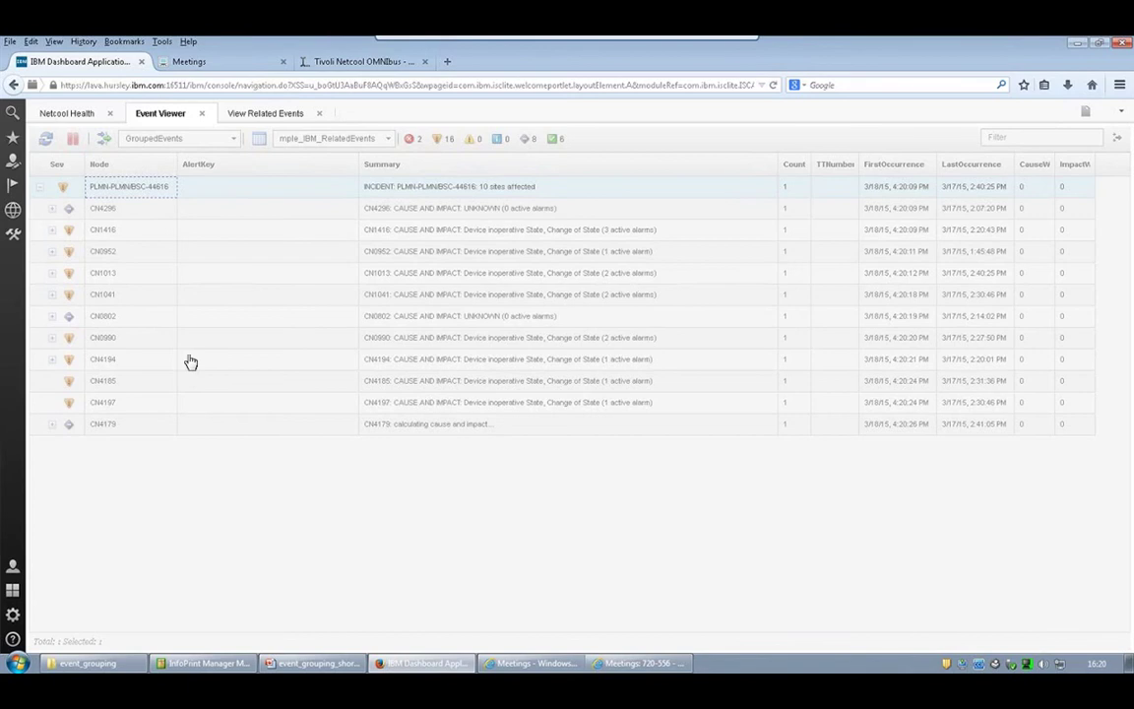
left_click(606, 469)
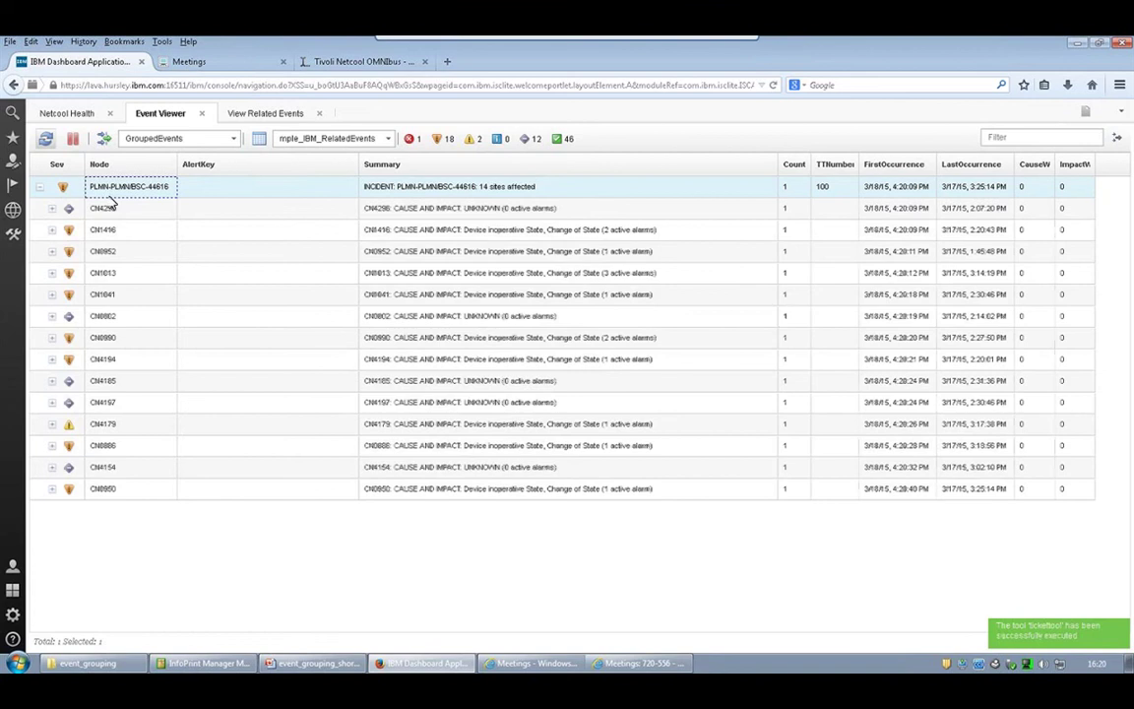
left_click(46, 142)
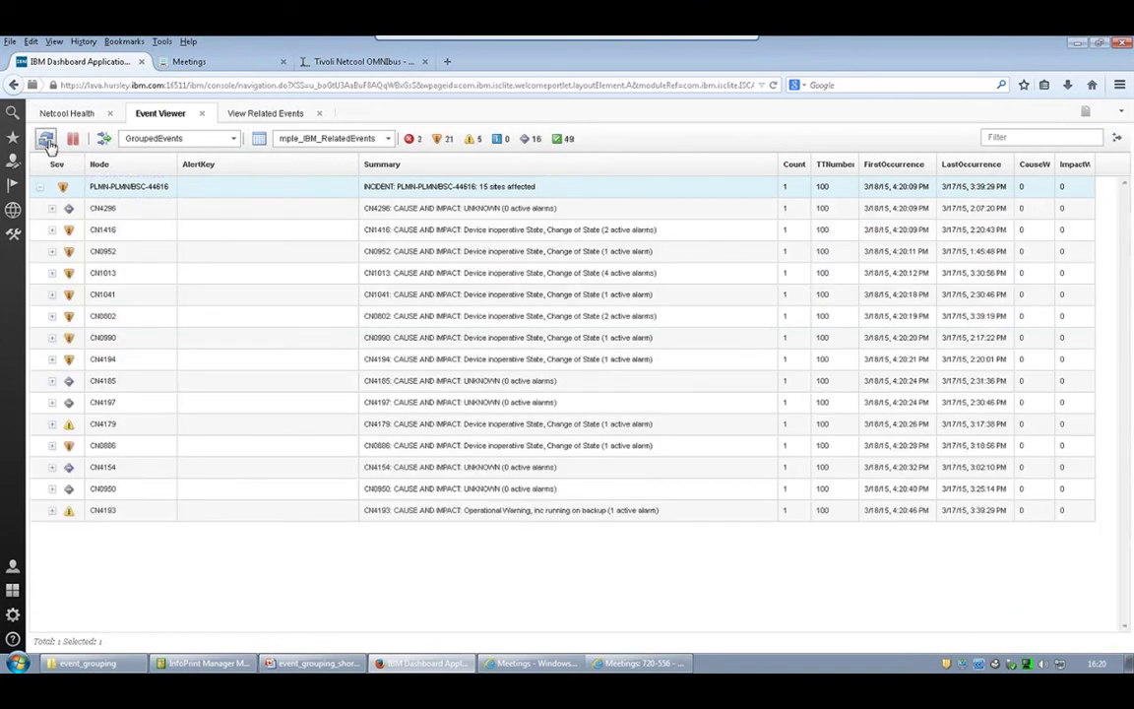
left_click(46, 142)
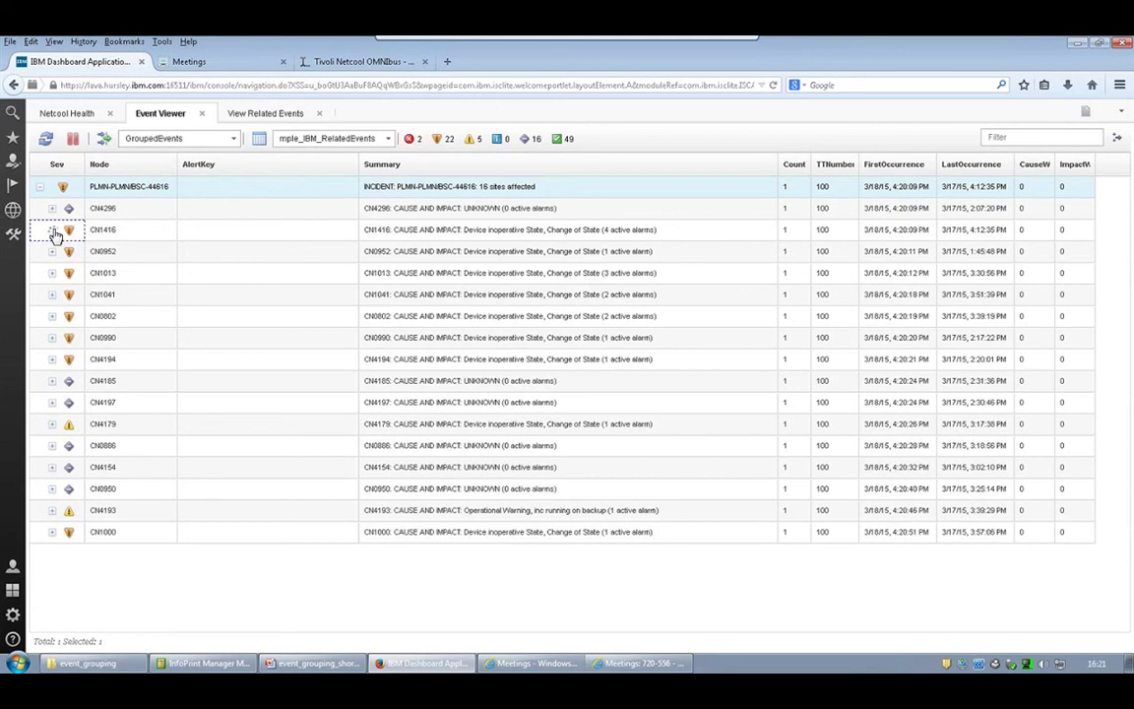
Step: Expand site CN1416 under the incident and refresh the list repeatedly to follow its underlying alarms
left_click(53, 230)
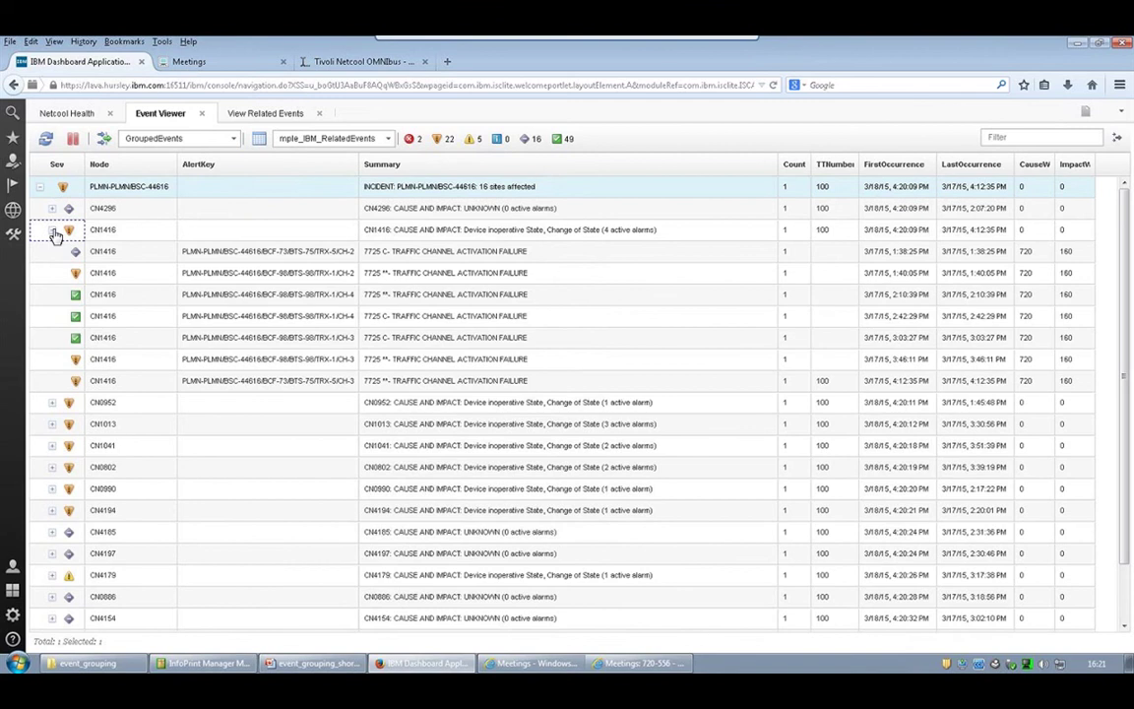
left_click(45, 139)
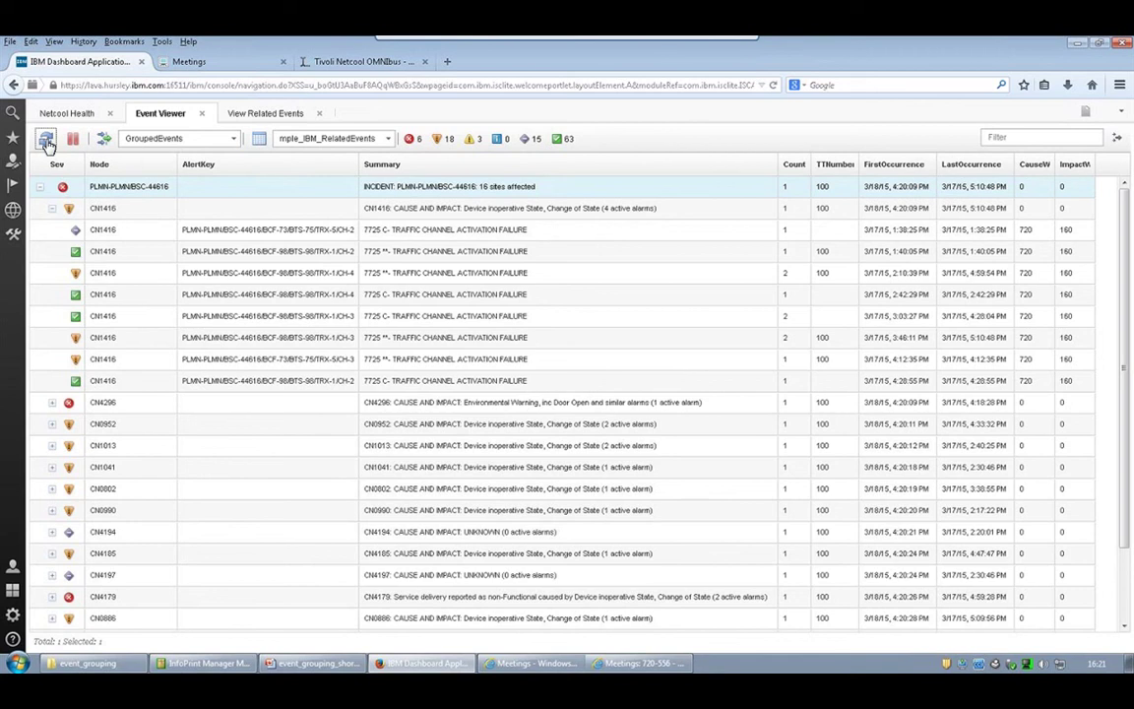
left_click(305, 213)
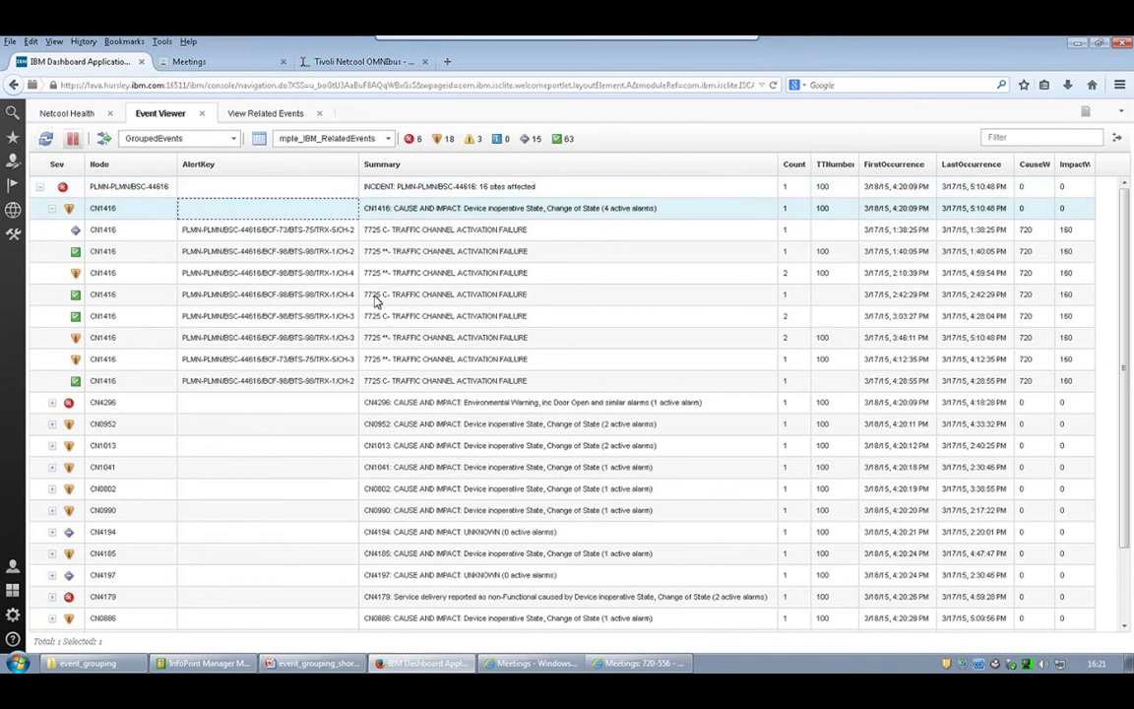
left_click(47, 139)
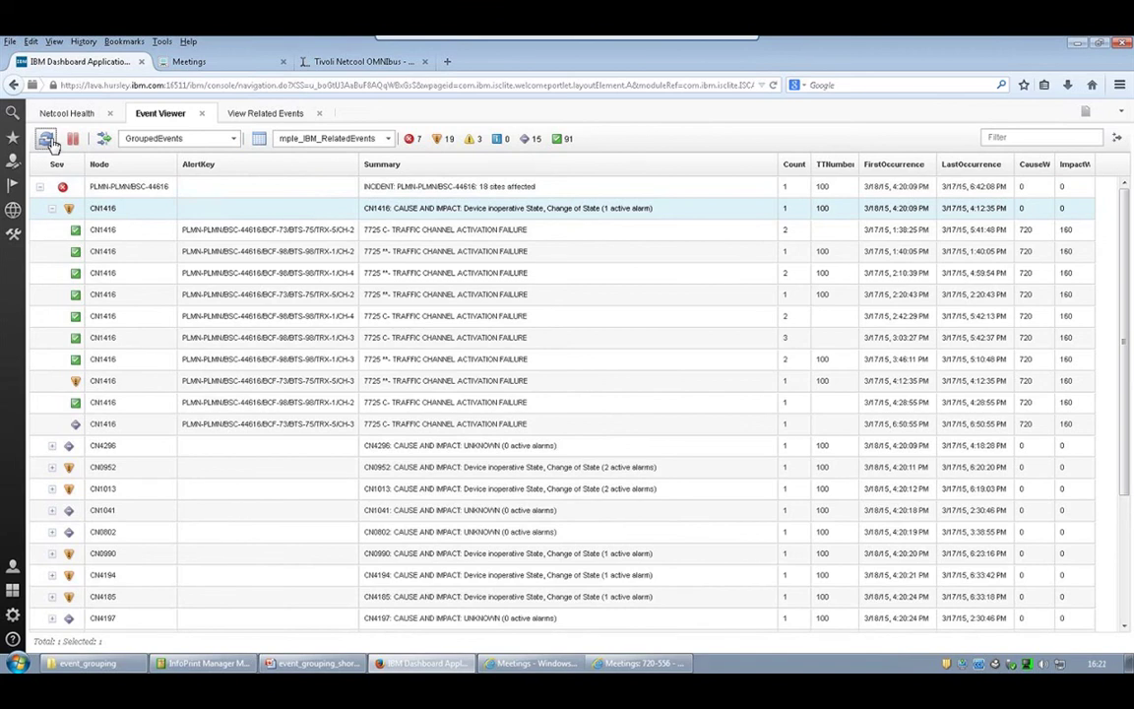
left_click(48, 141)
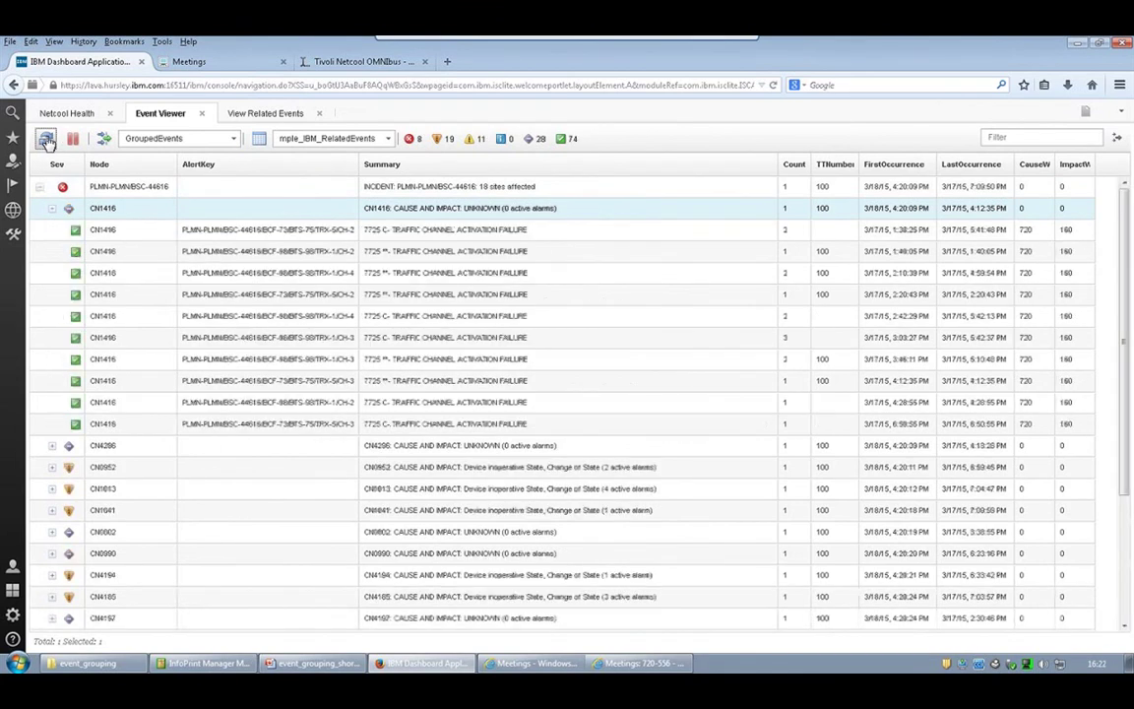
left_click(49, 141)
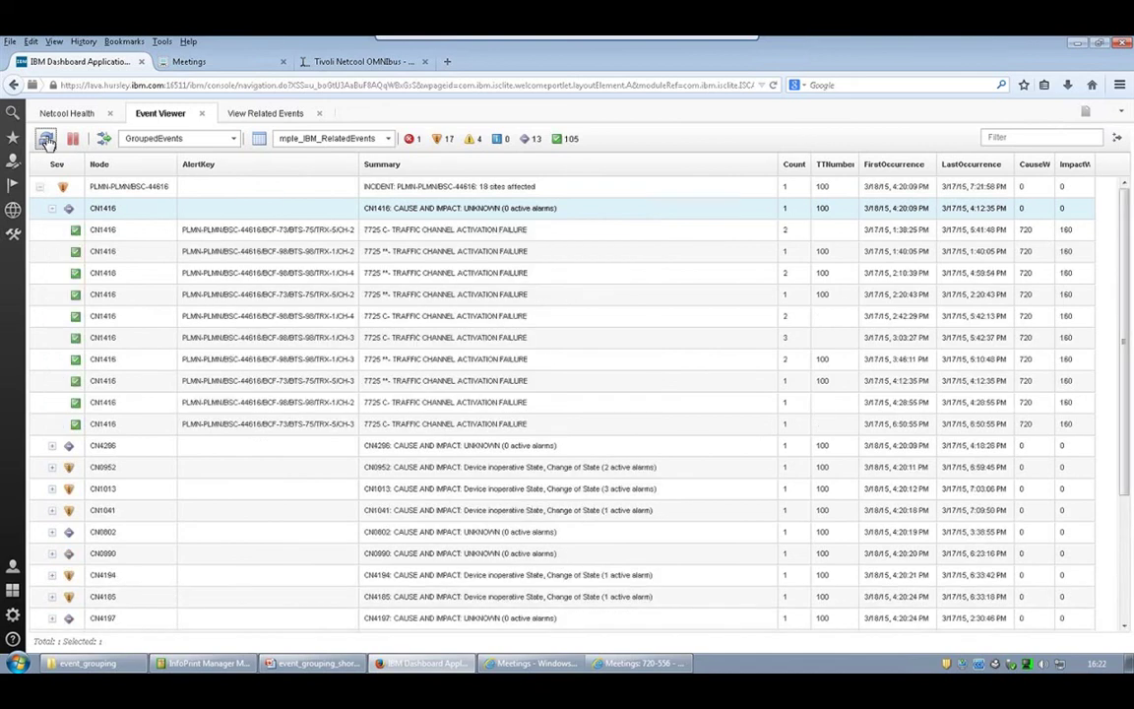
left_click(48, 141)
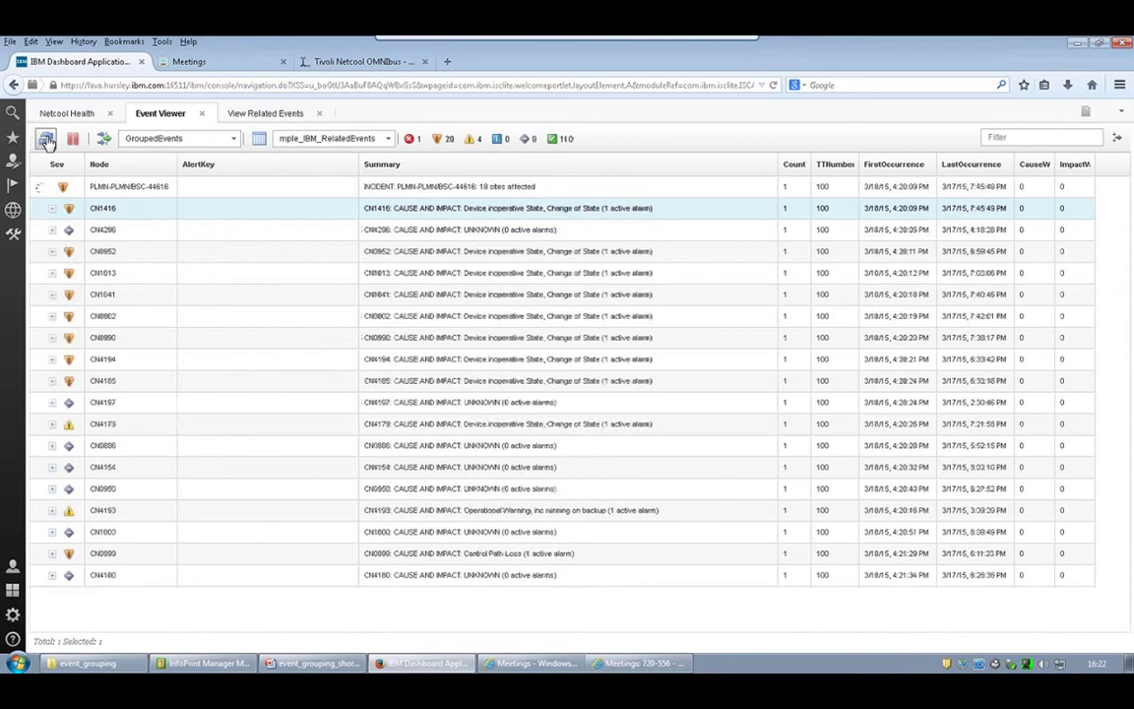
left_click(46, 141)
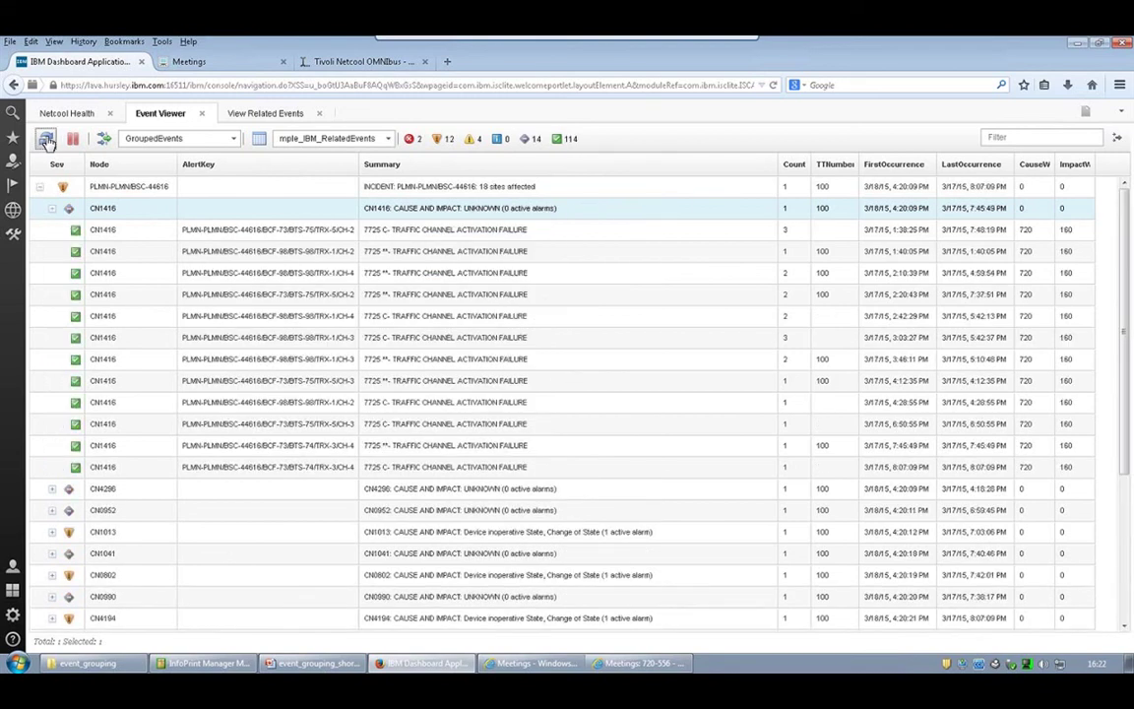
left_click(46, 141)
left_click(46, 141)
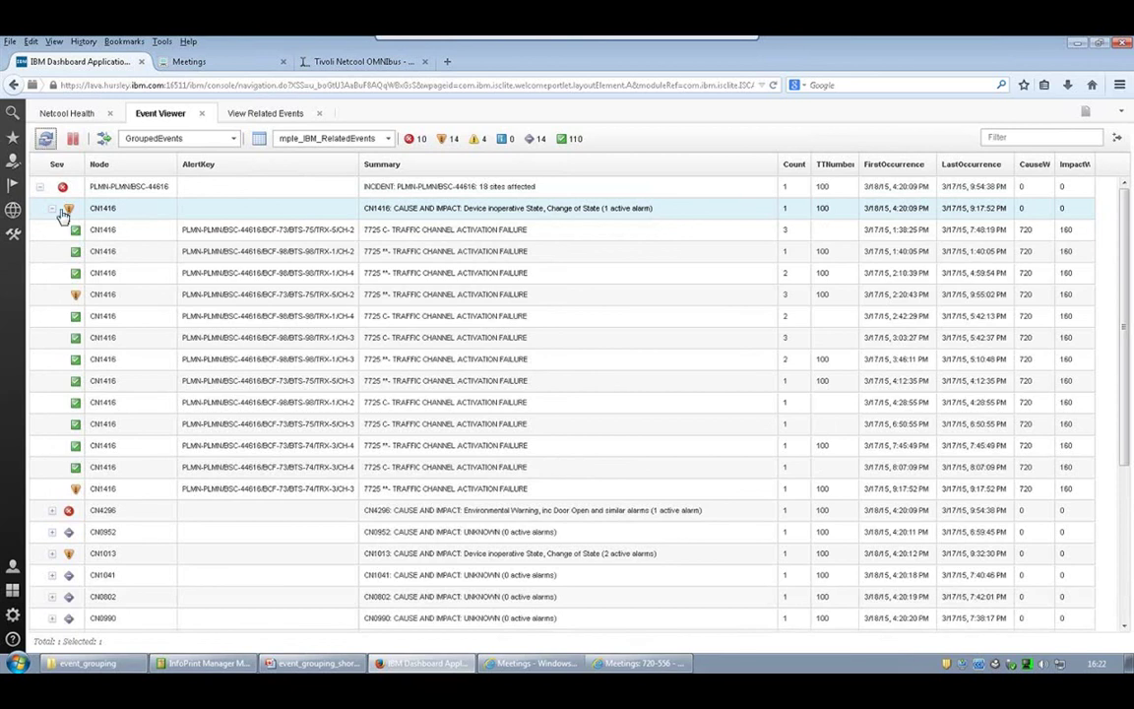
Step: Collapse site CN1416, refresh the site summaries, and collapse and re-expand the PLMN-PLMN/BSC-44616 incident
left_click(46, 140)
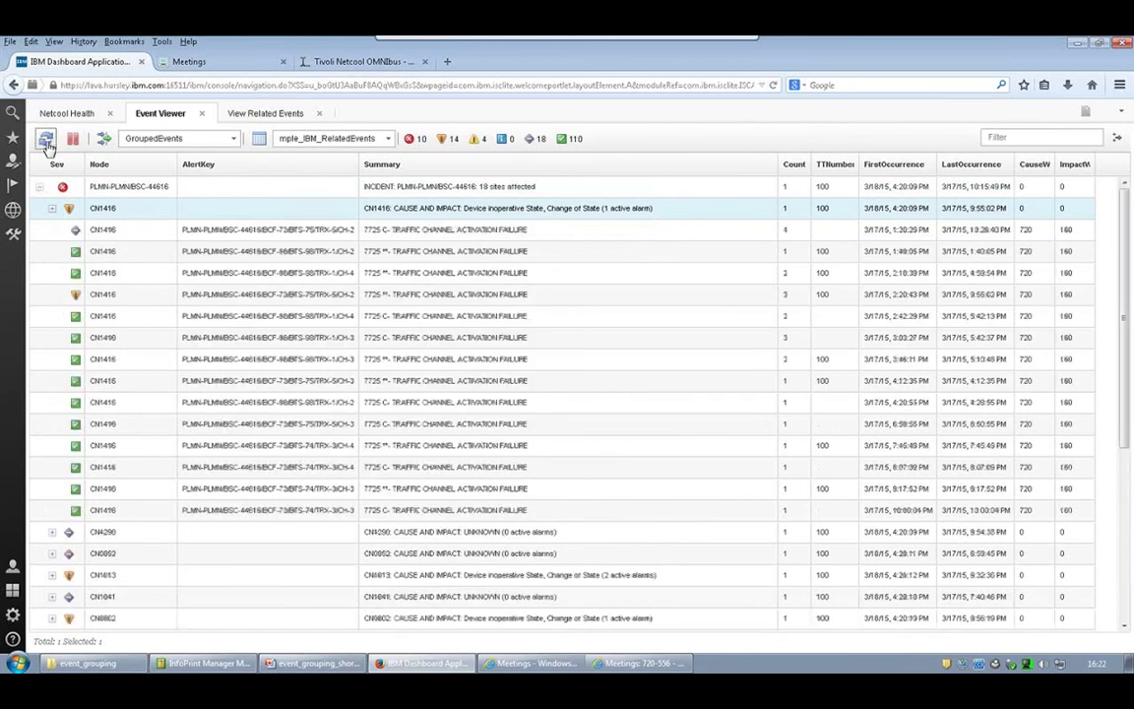
left_click(53, 209)
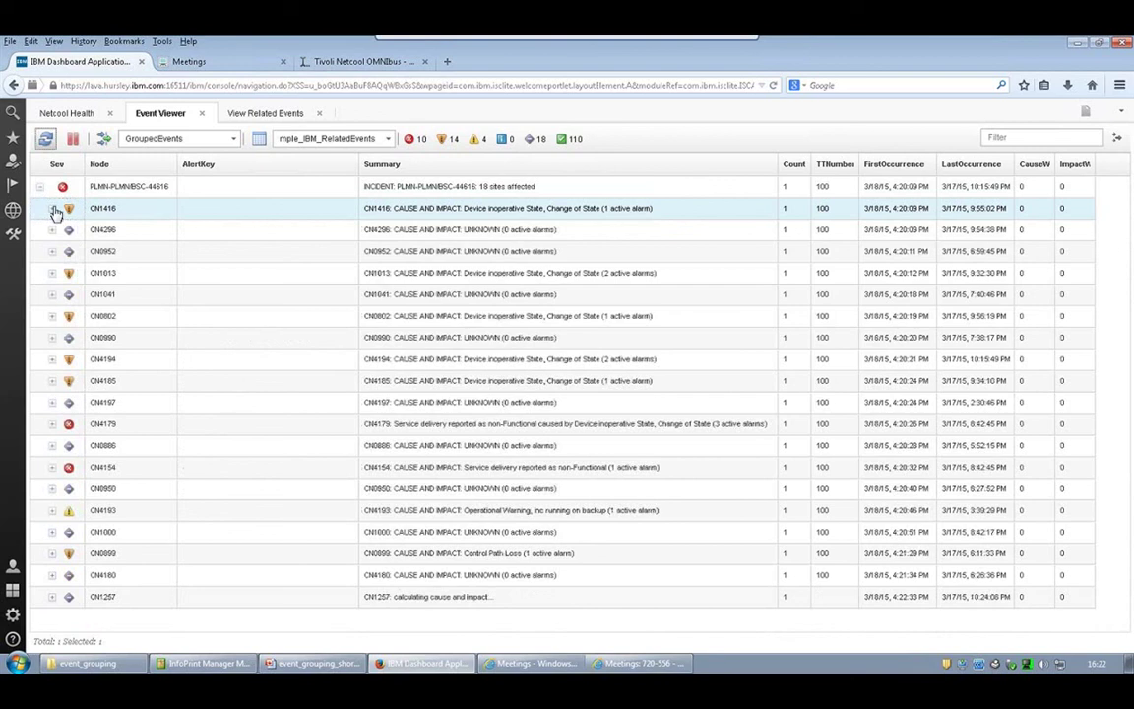
left_click(46, 140)
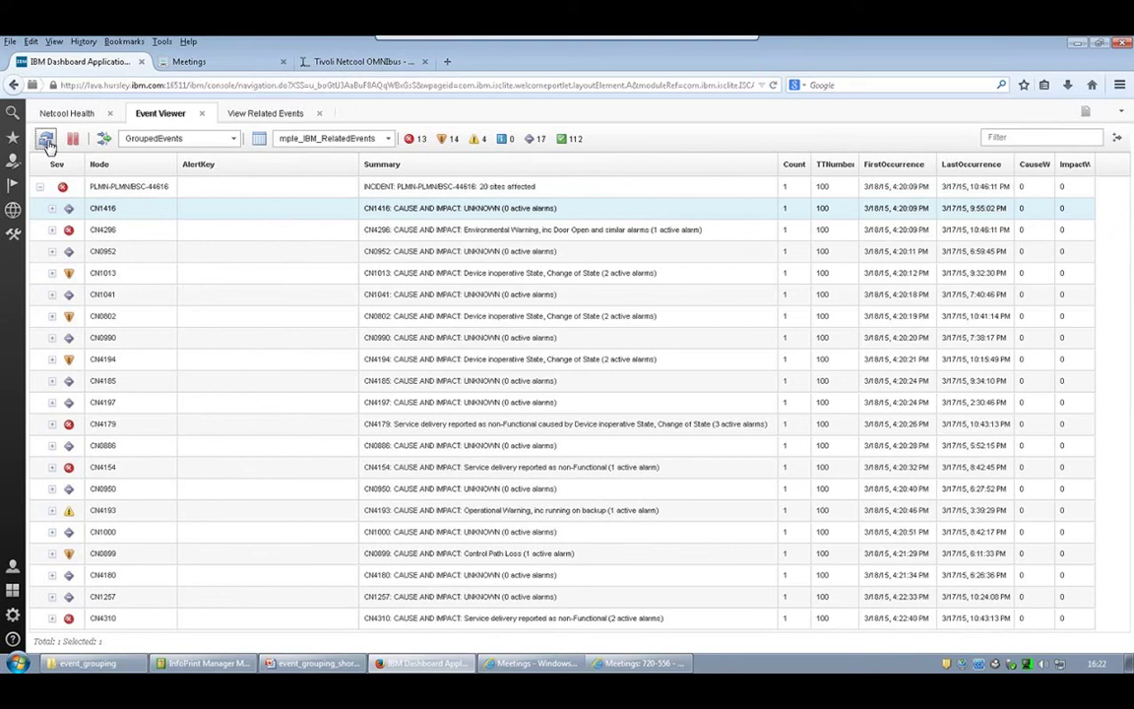
left_click(46, 140)
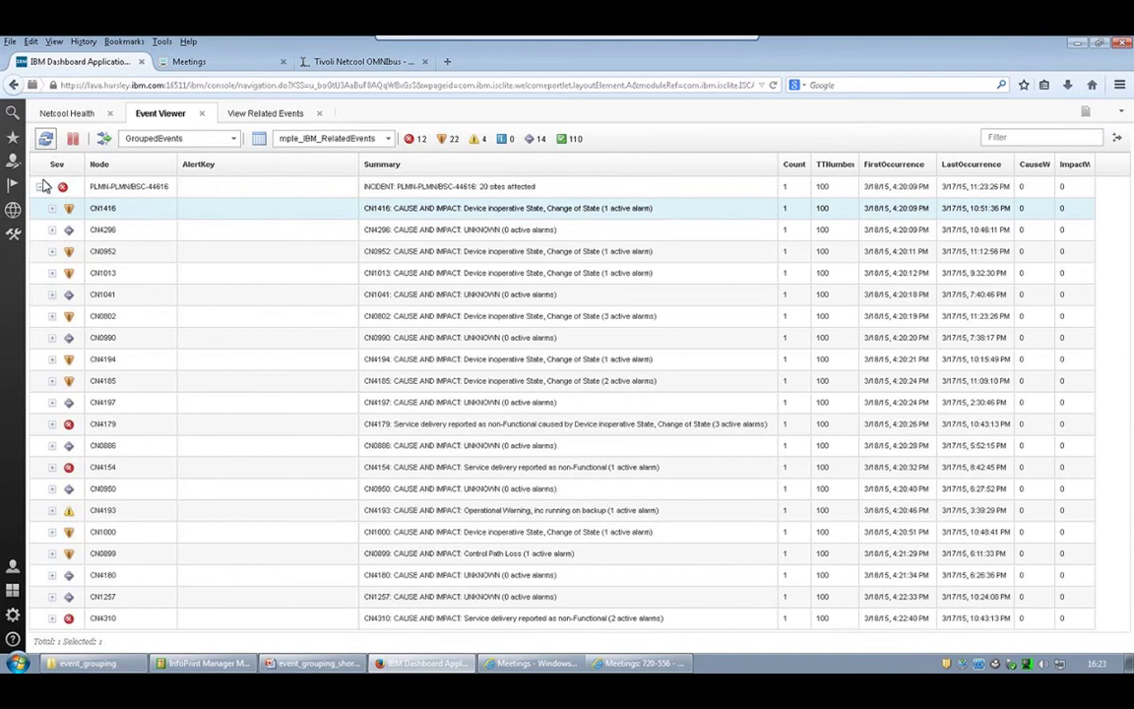
left_click(43, 187)
left_click(43, 189)
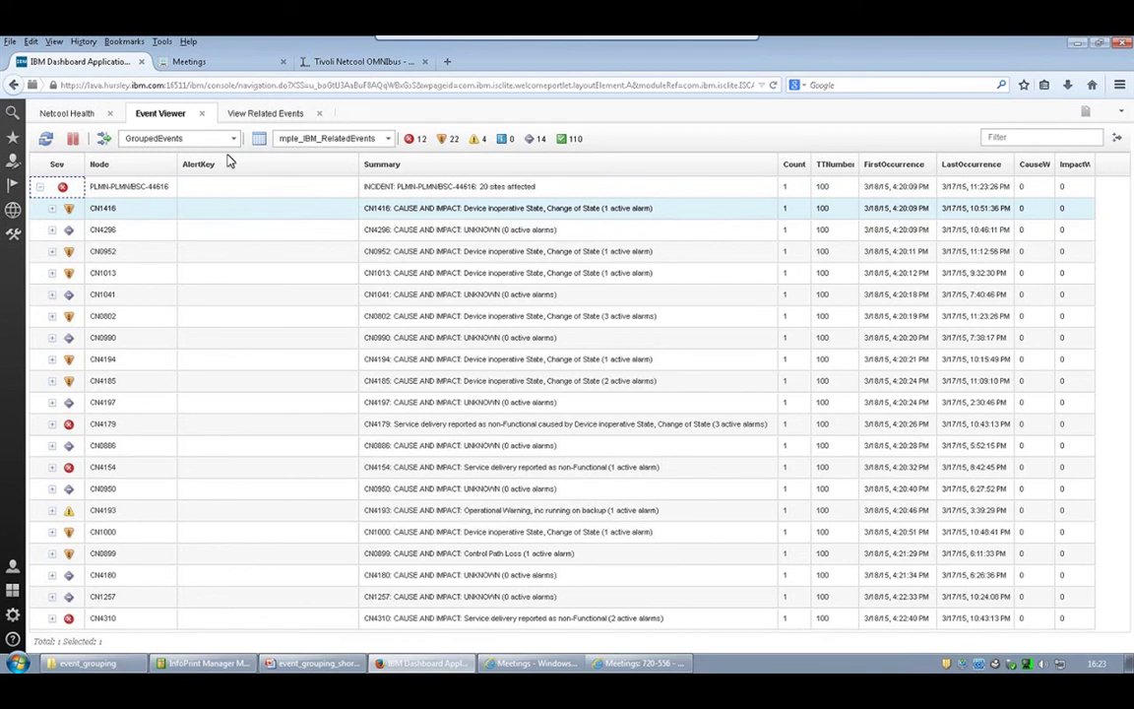
Step: Switch to the related events view and browse the new event groups of the TestZ configuration, such as TestZ:10 and TestZ:16
left_click(259, 116)
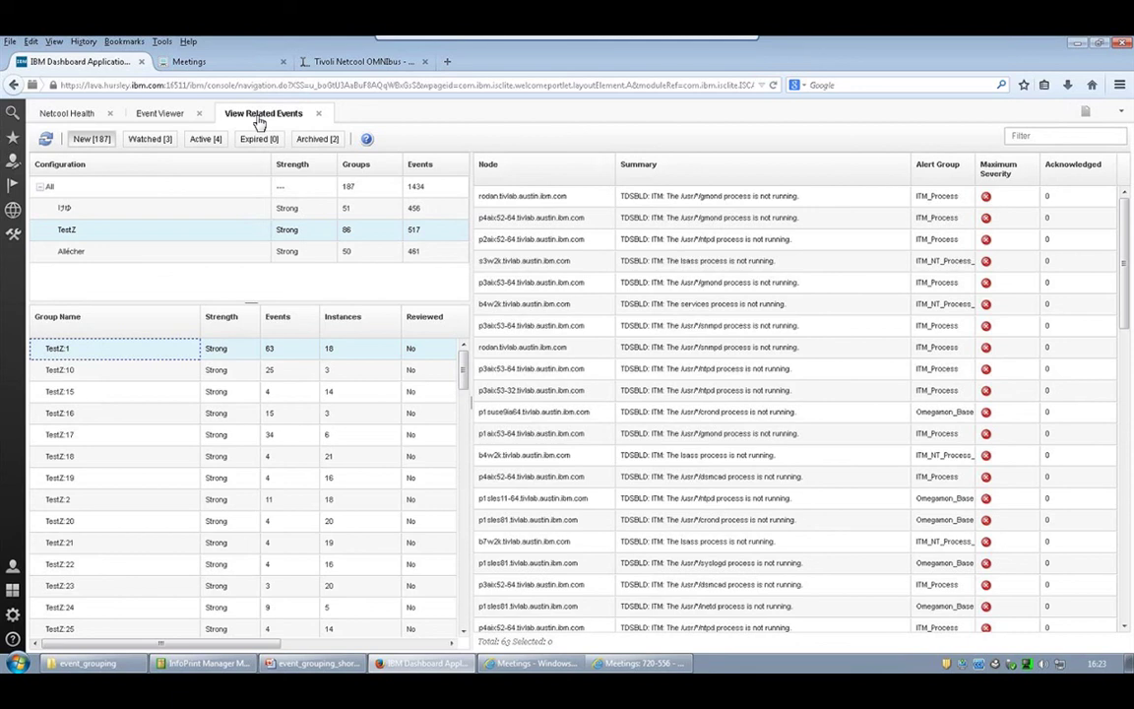
left_click(136, 235)
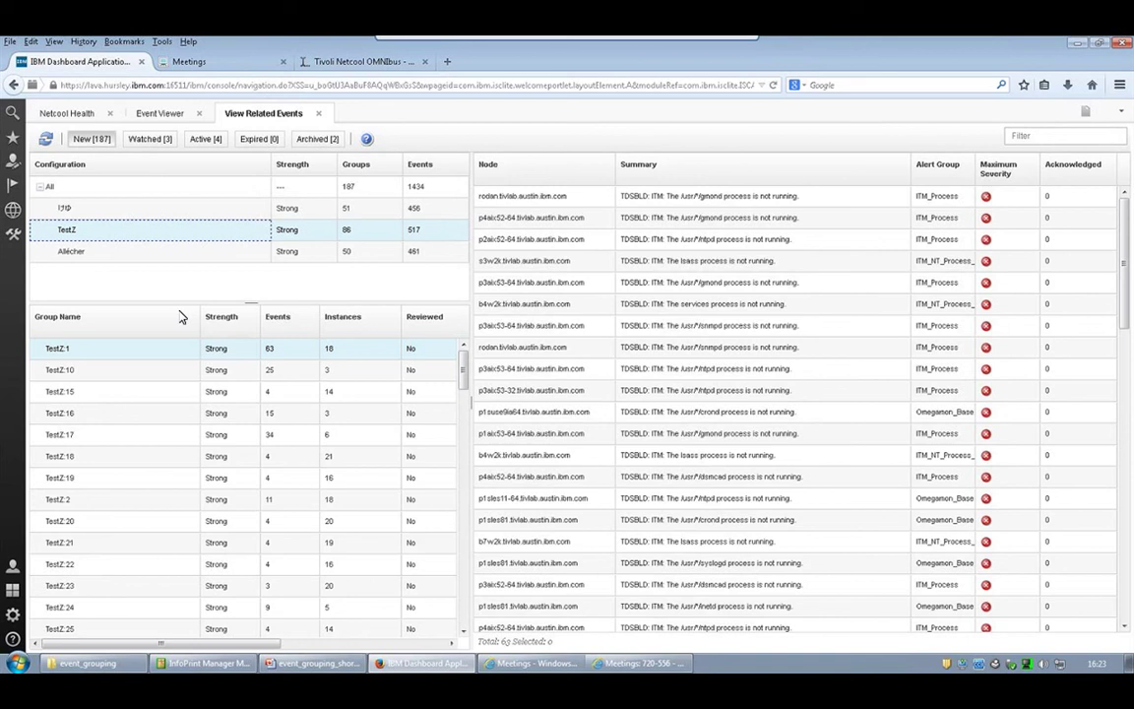
left_click(106, 366)
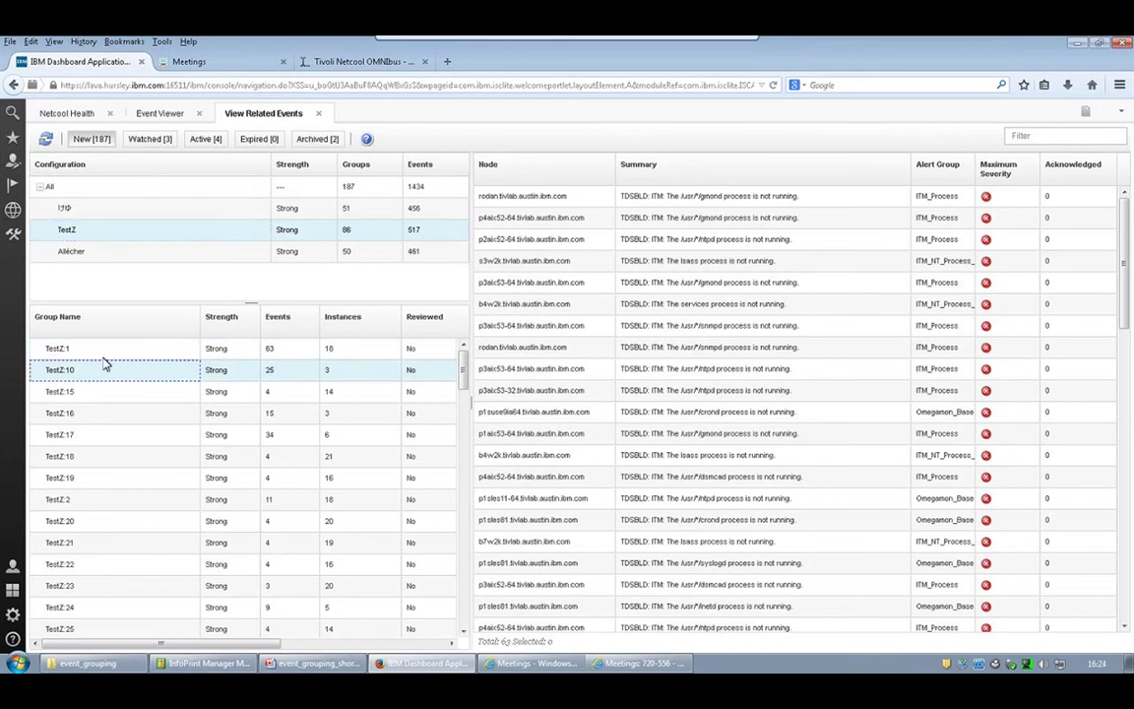
key("Down")
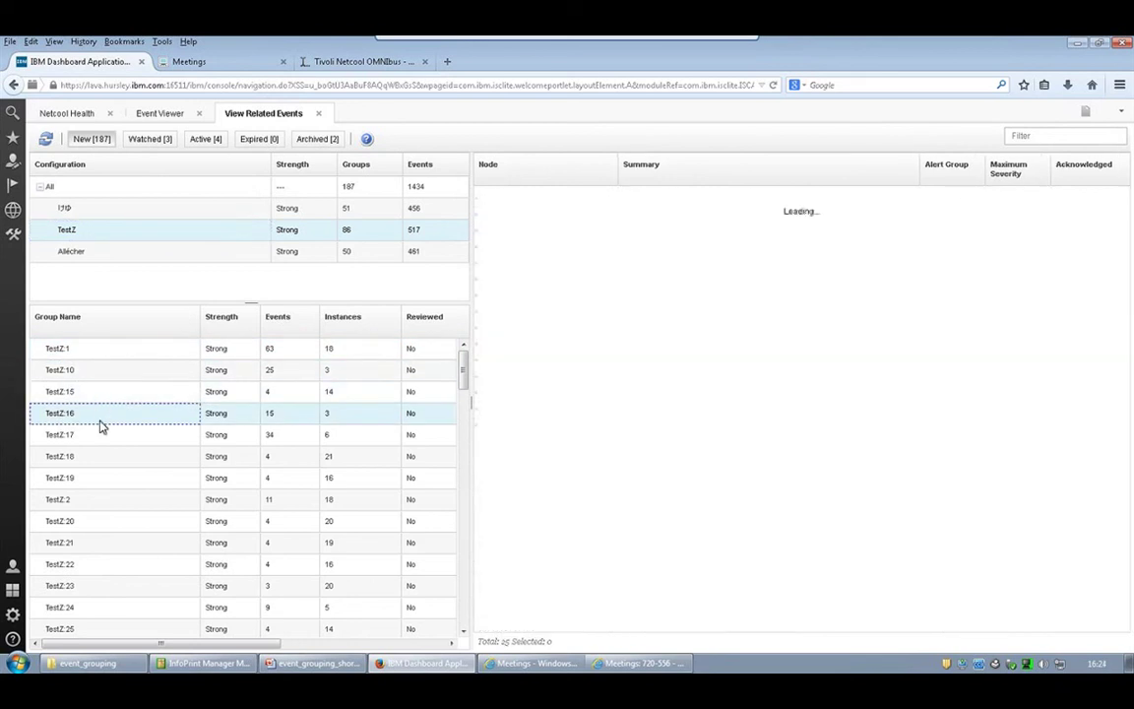
Step: Show the details of group TestZ:1 and select its Jun 14, 2013 12:16:02 PM instance
left_click(96, 356)
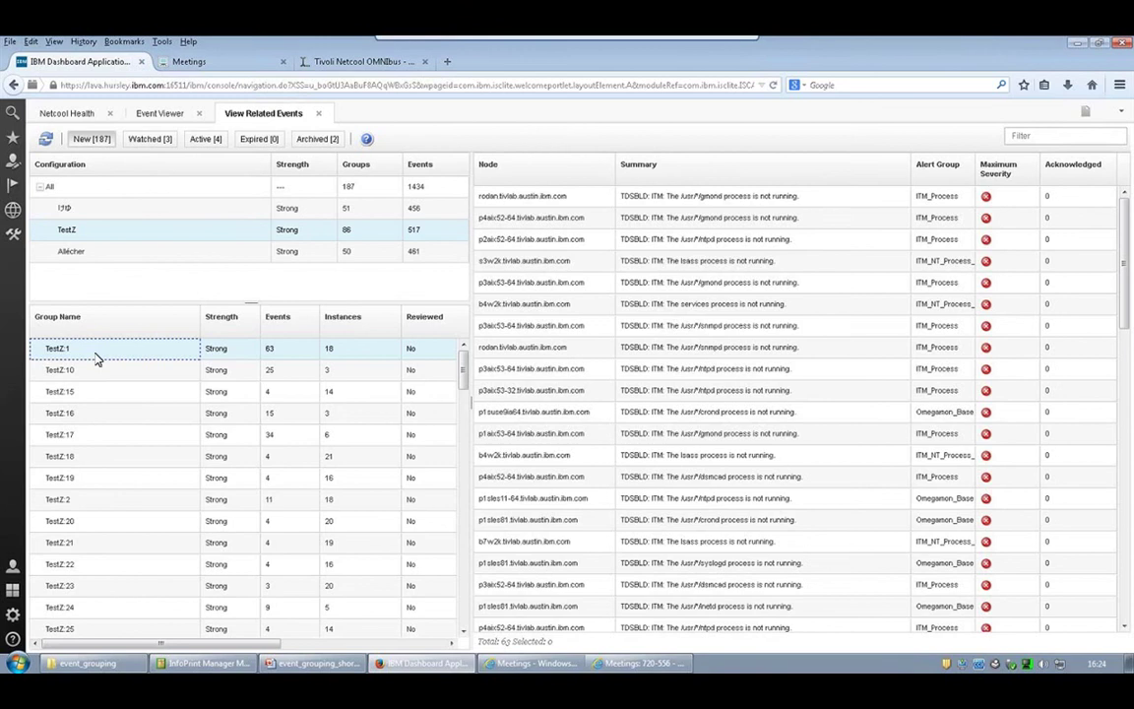
right_click(157, 354)
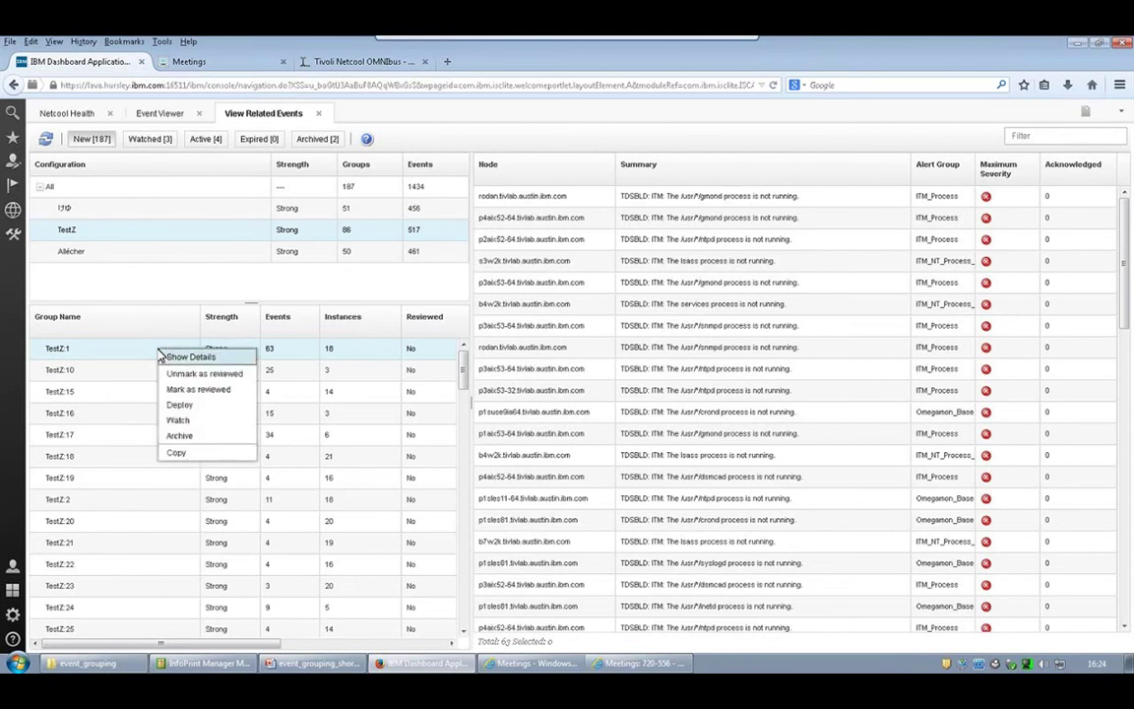
left_click(172, 357)
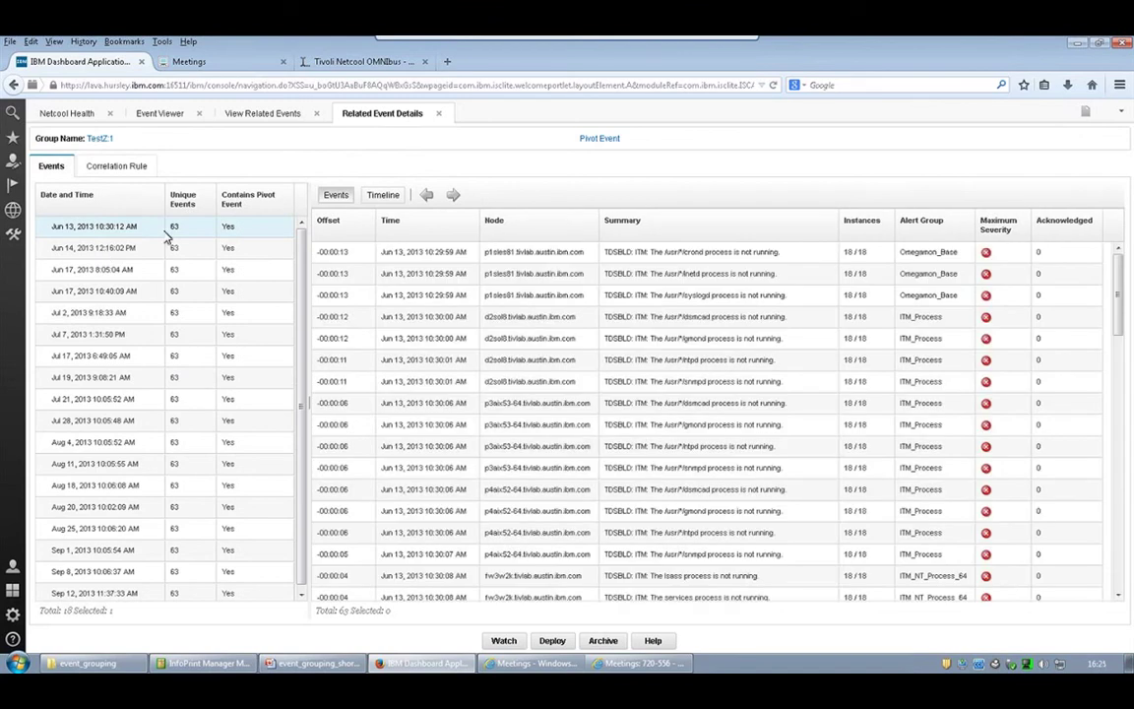
left_click(143, 250)
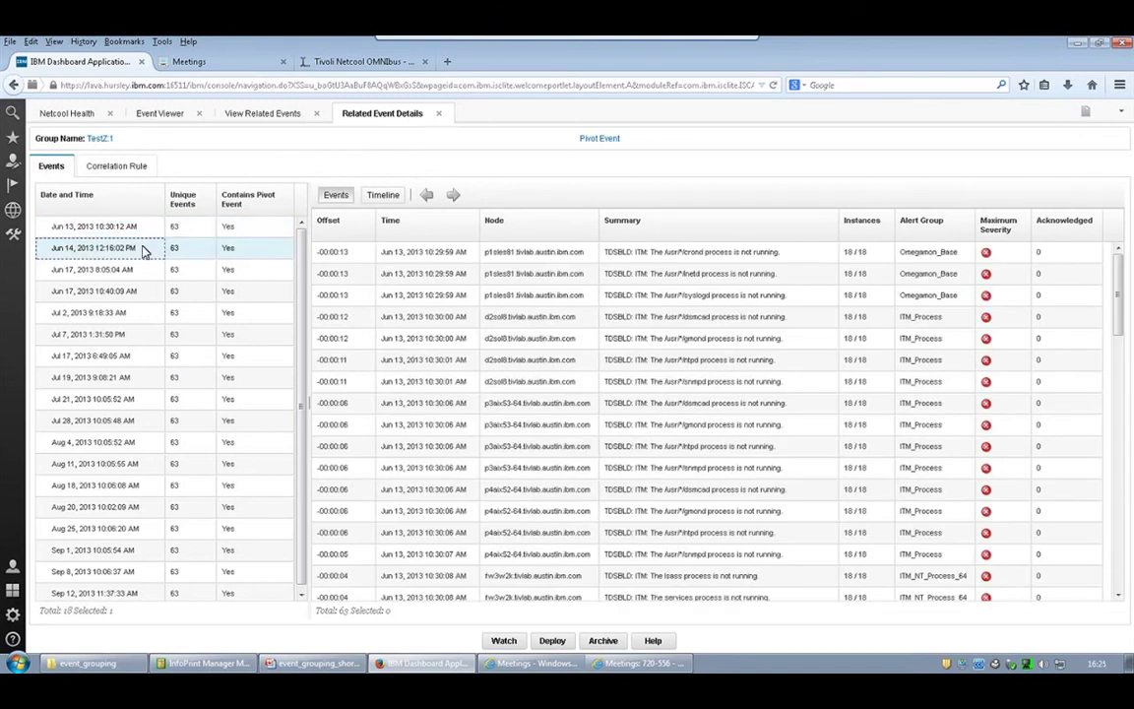
Step: Select the Jun 17, 2013 8:05:04 AM and Jun 13, 2013 10:30:12 AM instances, and highlight the latter's netd and syslogd process events
left_click(128, 270)
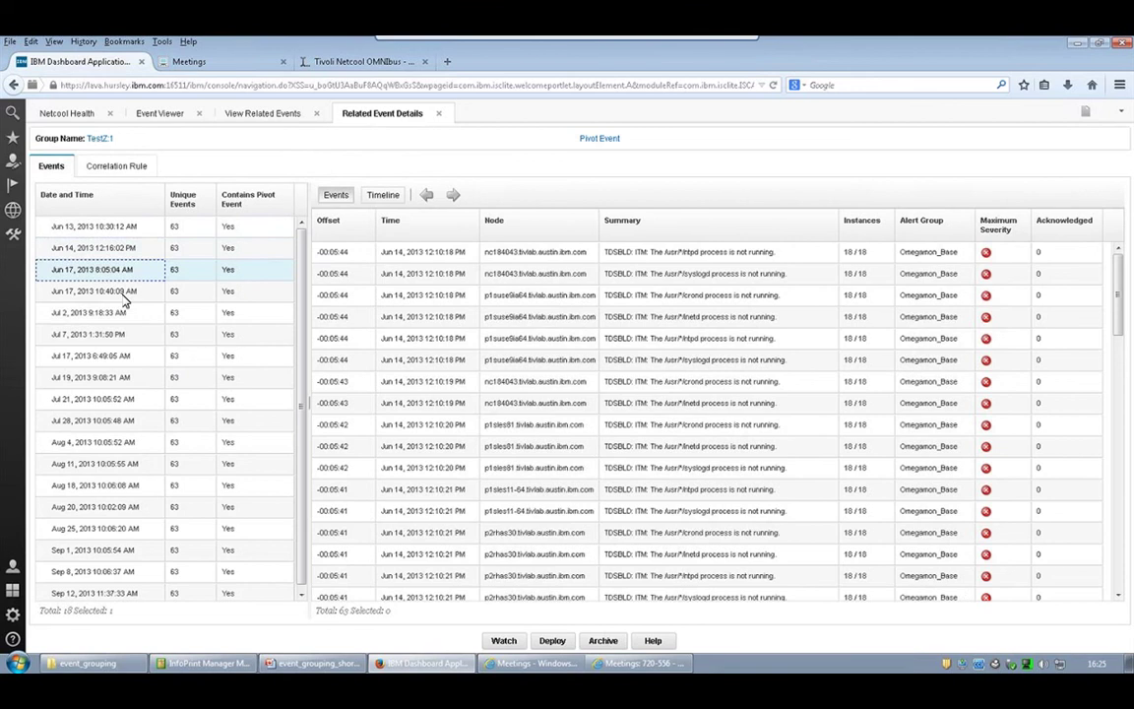
left_click(117, 233)
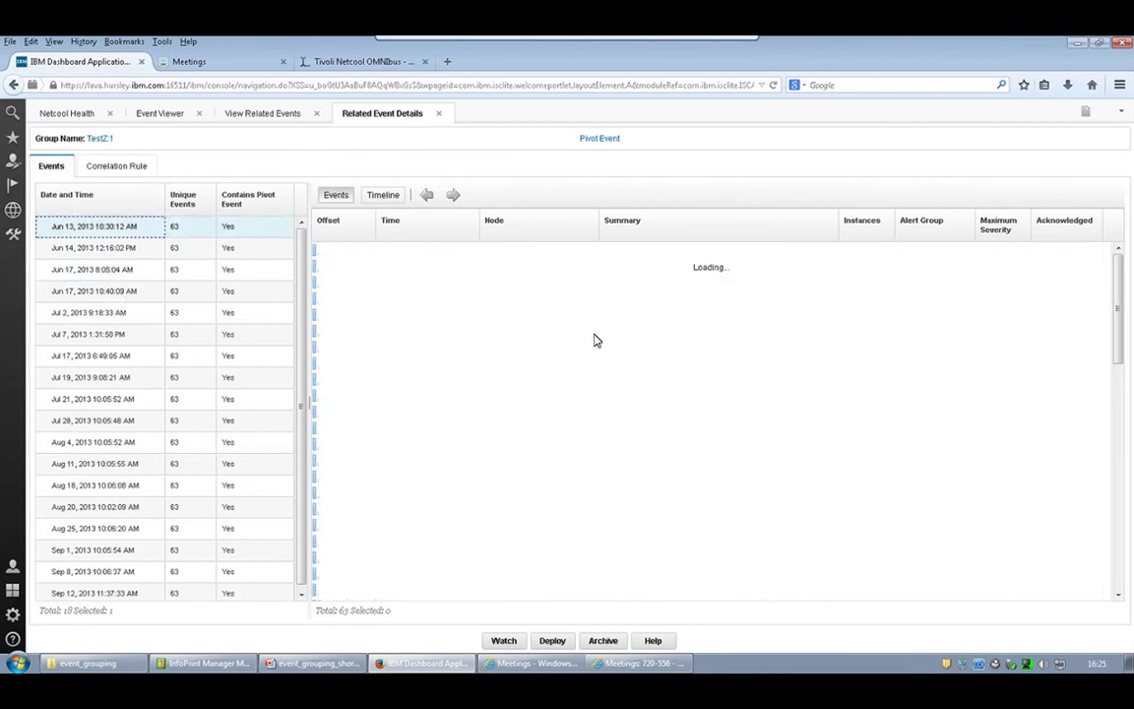
left_click(689, 266)
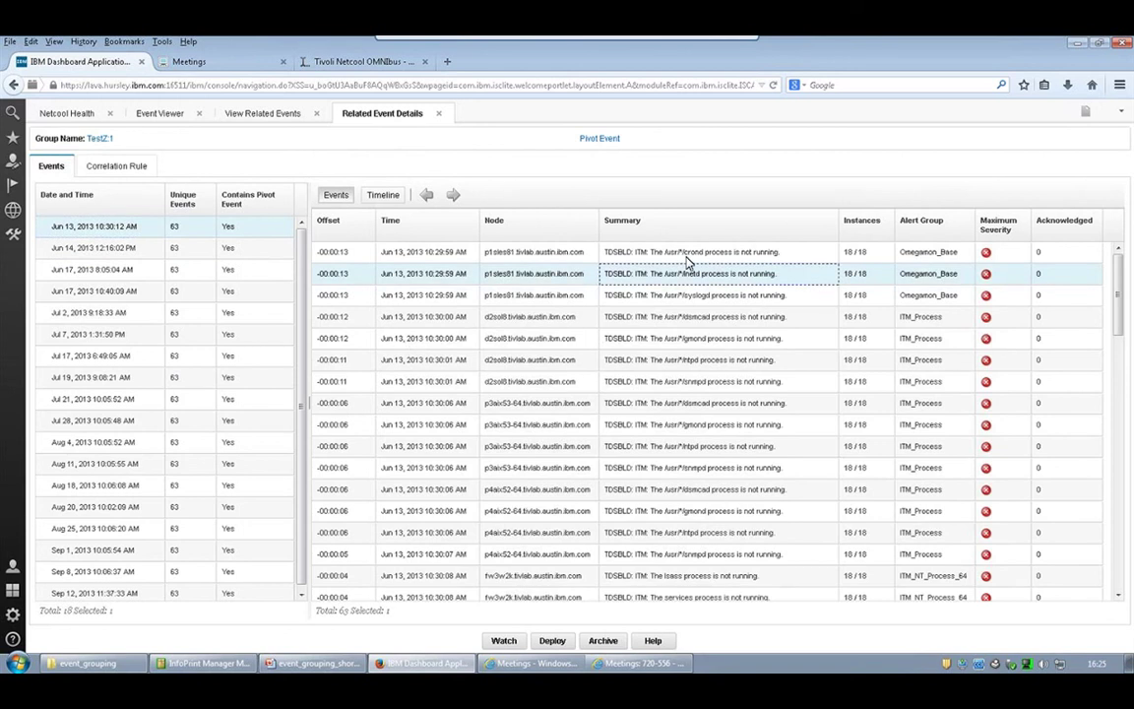
key("Down")
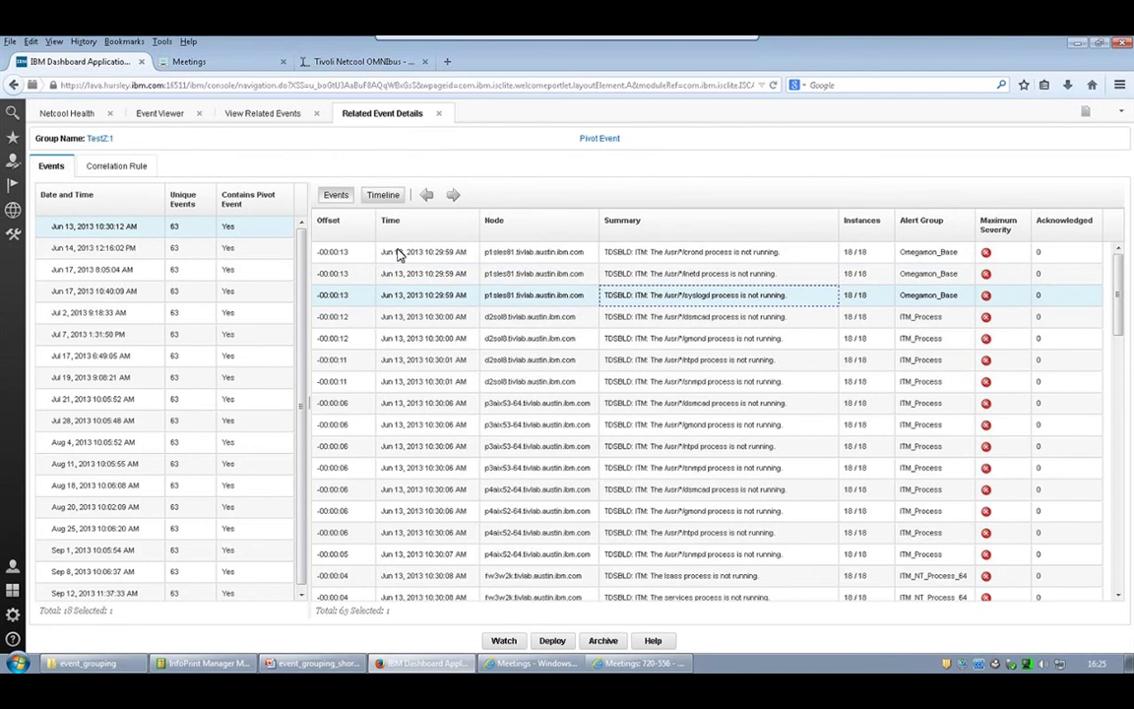
Step: Review the Jun 13, 2013 10:30:12 AM instance as a timeline, and return to its event list
left_click(384, 196)
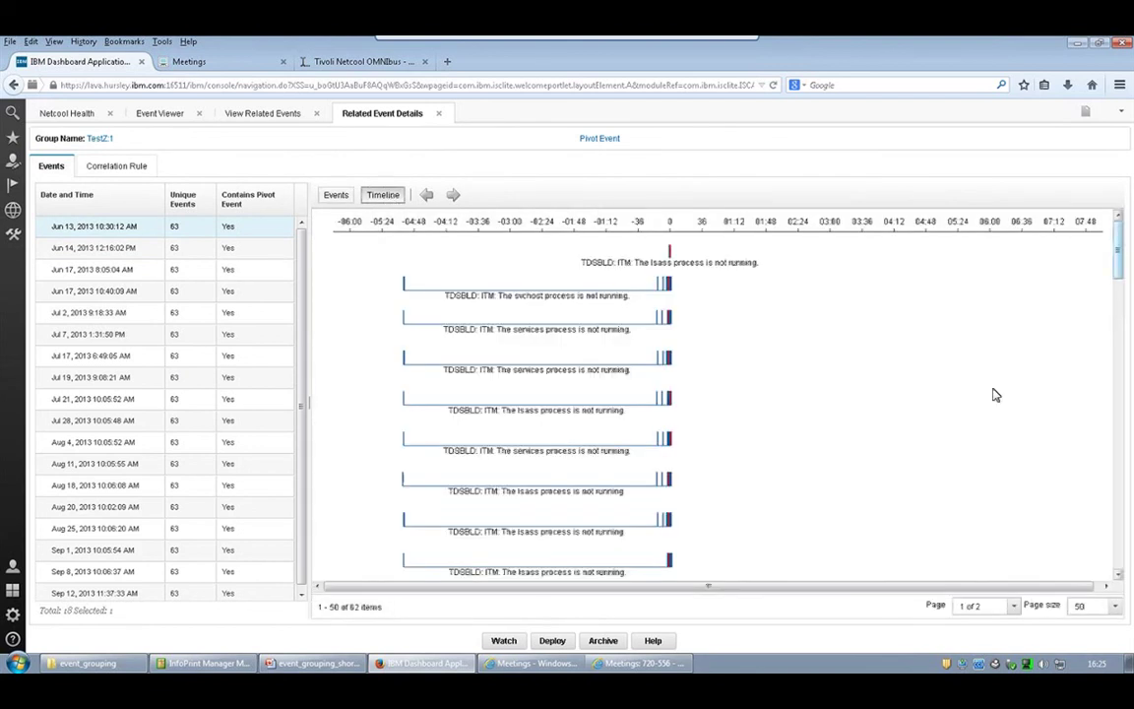
left_click(1119, 279)
left_click_drag(1119, 279, 1117, 569)
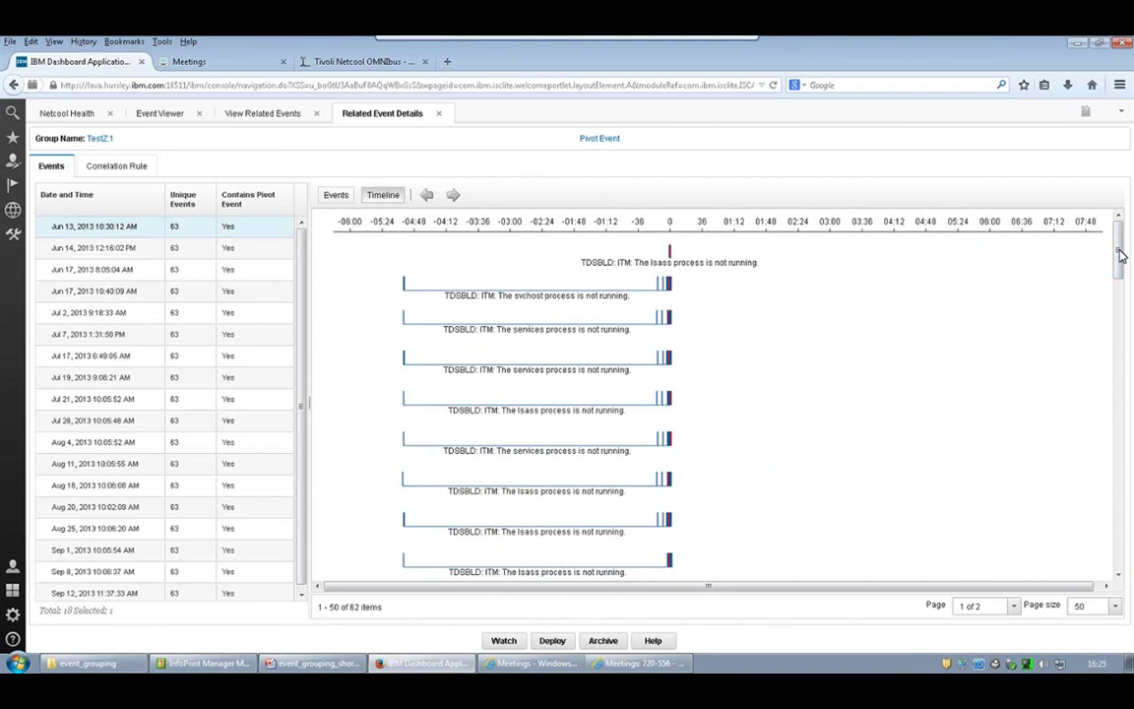
left_click(338, 195)
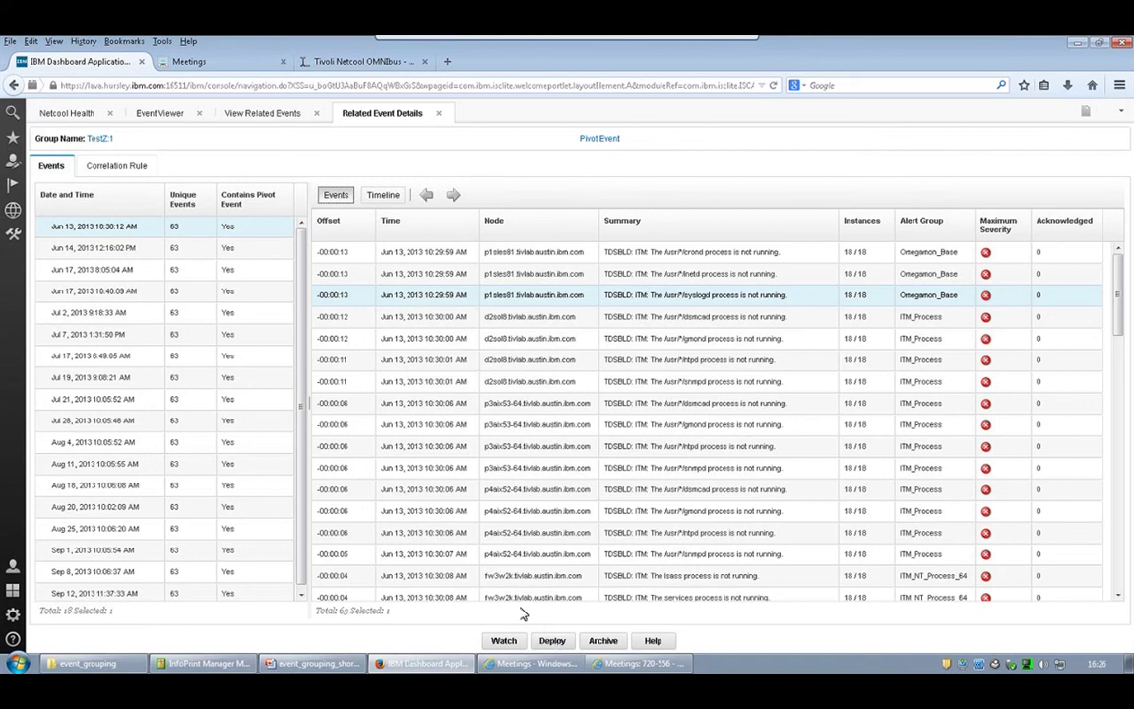
Step: Return to the Event Viewer and refresh the site summaries under the PLMN-PLMN/BSC-44616 incident
left_click(164, 115)
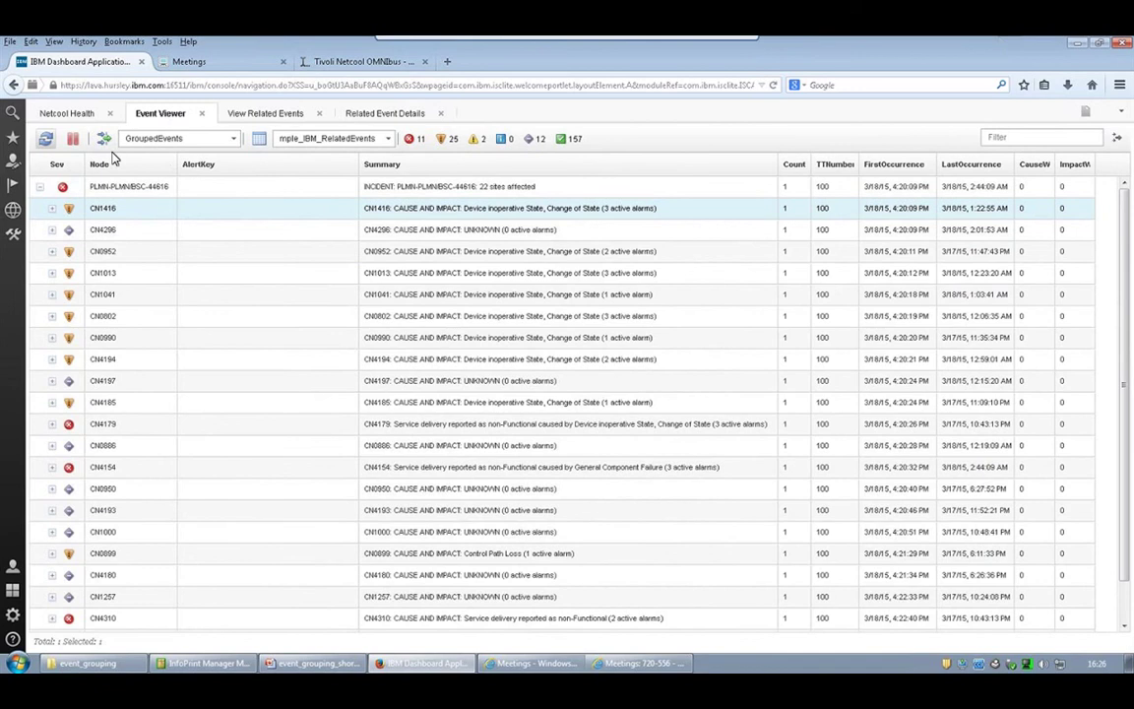
left_click(45, 139)
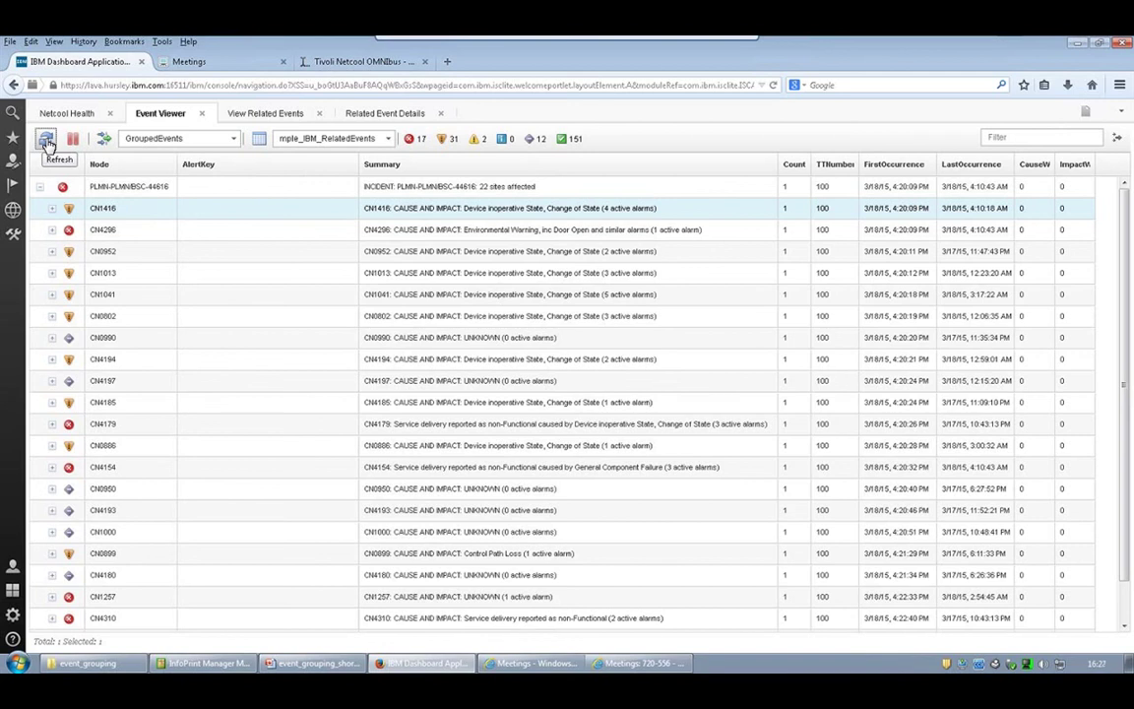
left_click(48, 144)
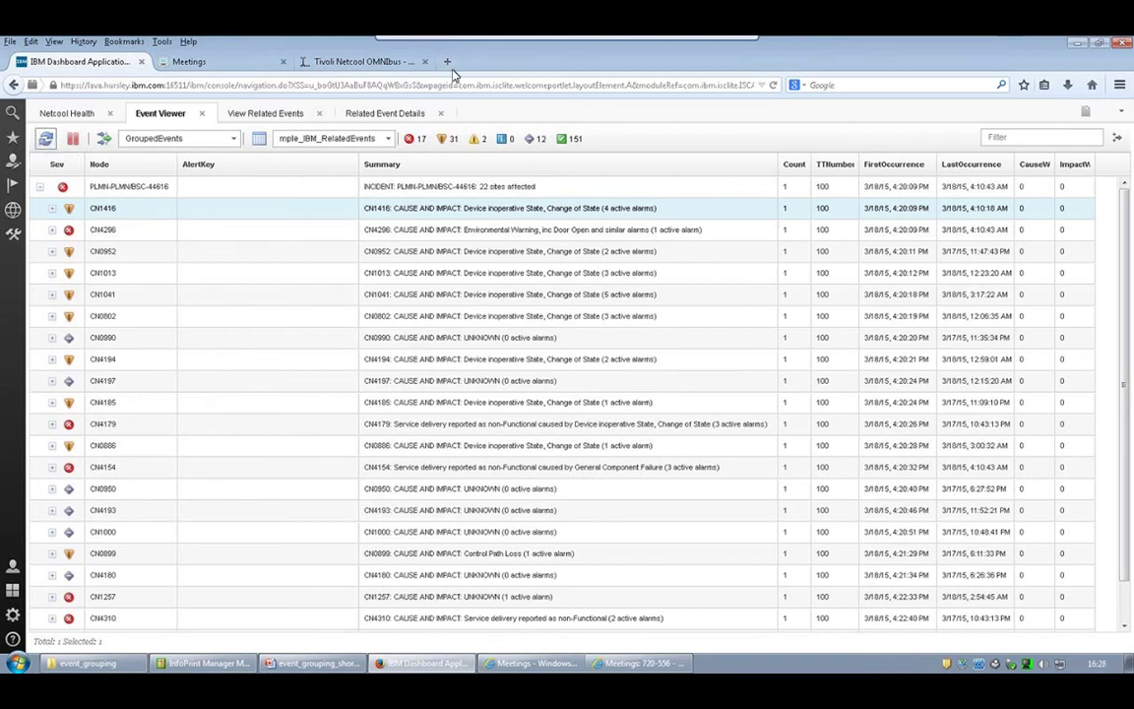
Step: Switch to the Meetings 720-556 web conference, read through its chat messages, and return to the IBM Dashboard in Firefox
mouse_move(531, 663)
left_click(486, 637)
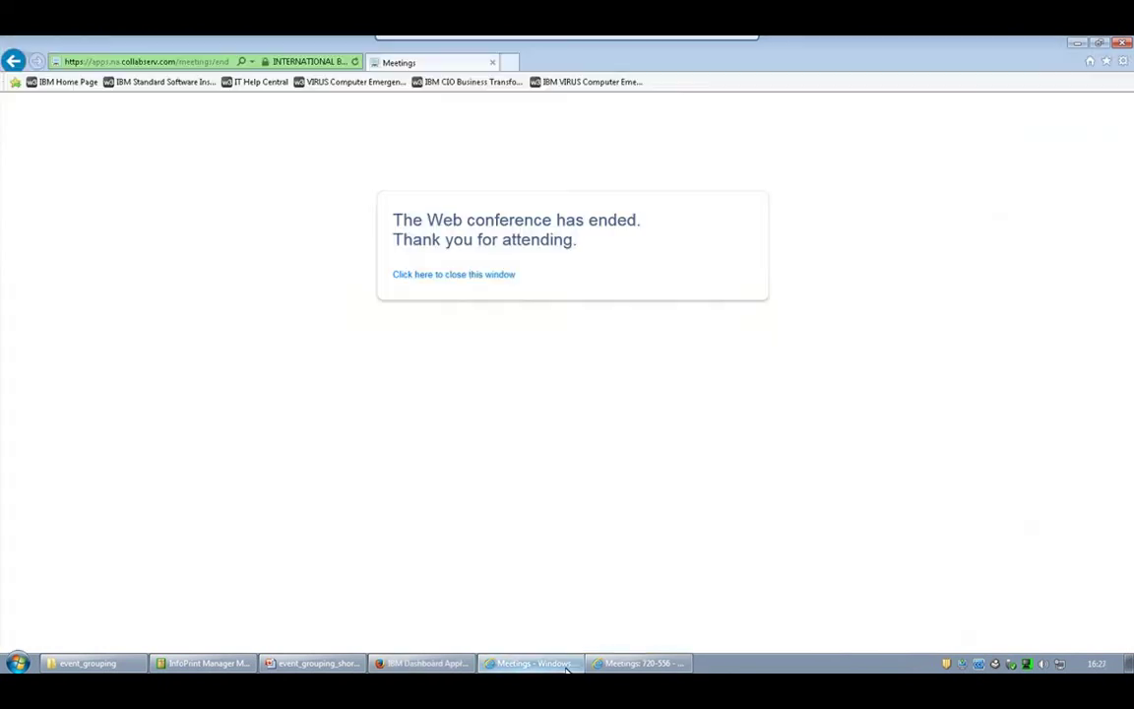
left_click(566, 668)
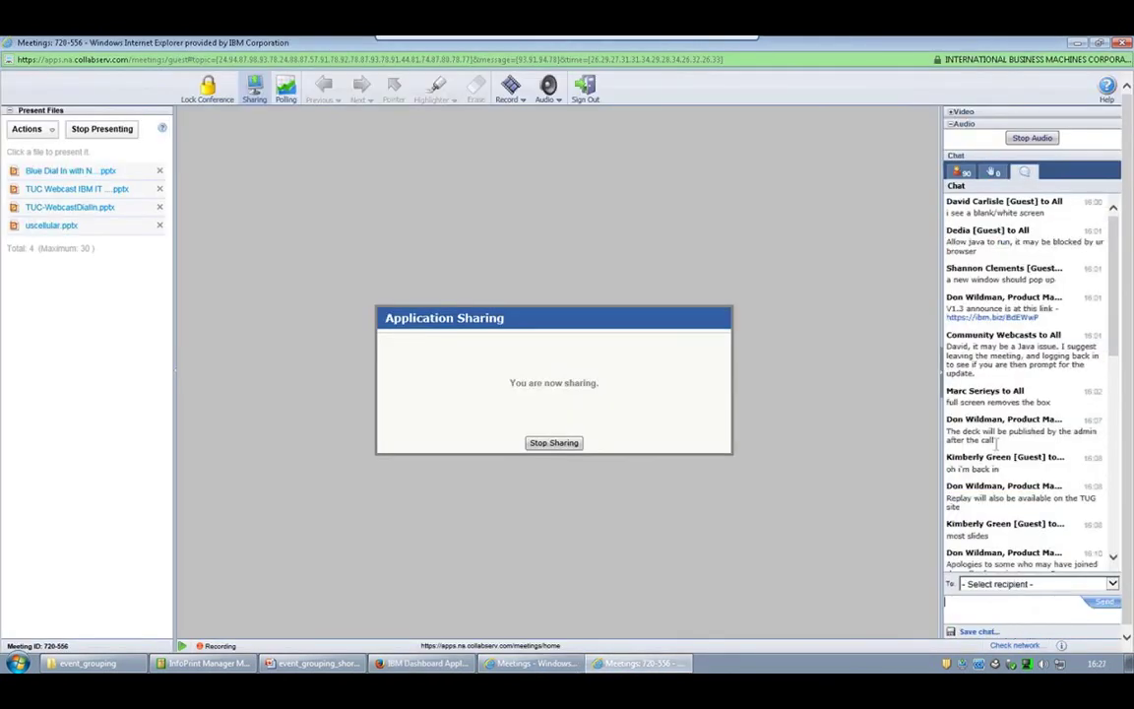
scroll(1113, 351, "down", 10)
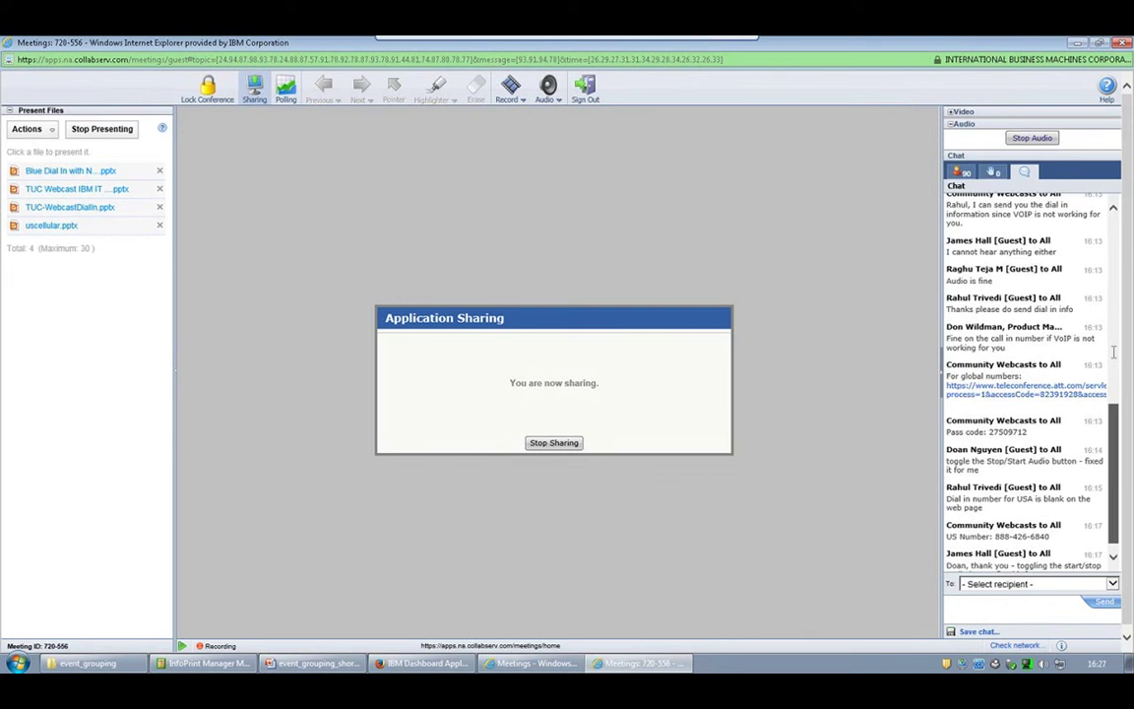
scroll(1098, 540, "down", 1)
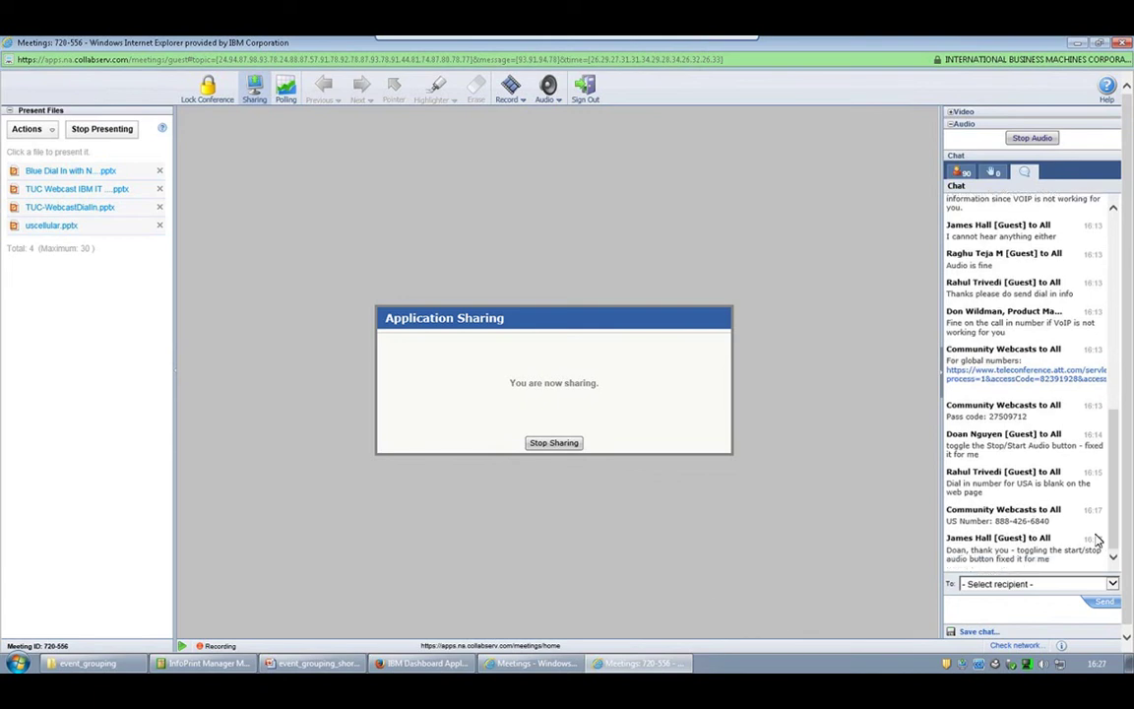
mouse_move(450, 665)
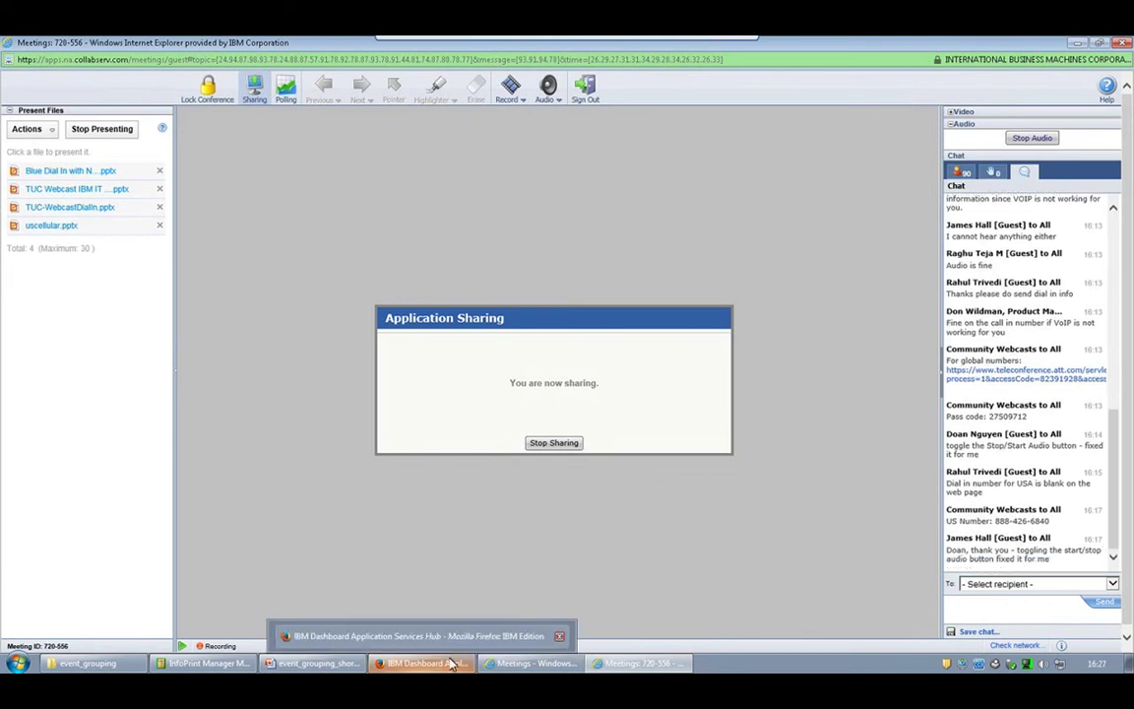
left_click(450, 664)
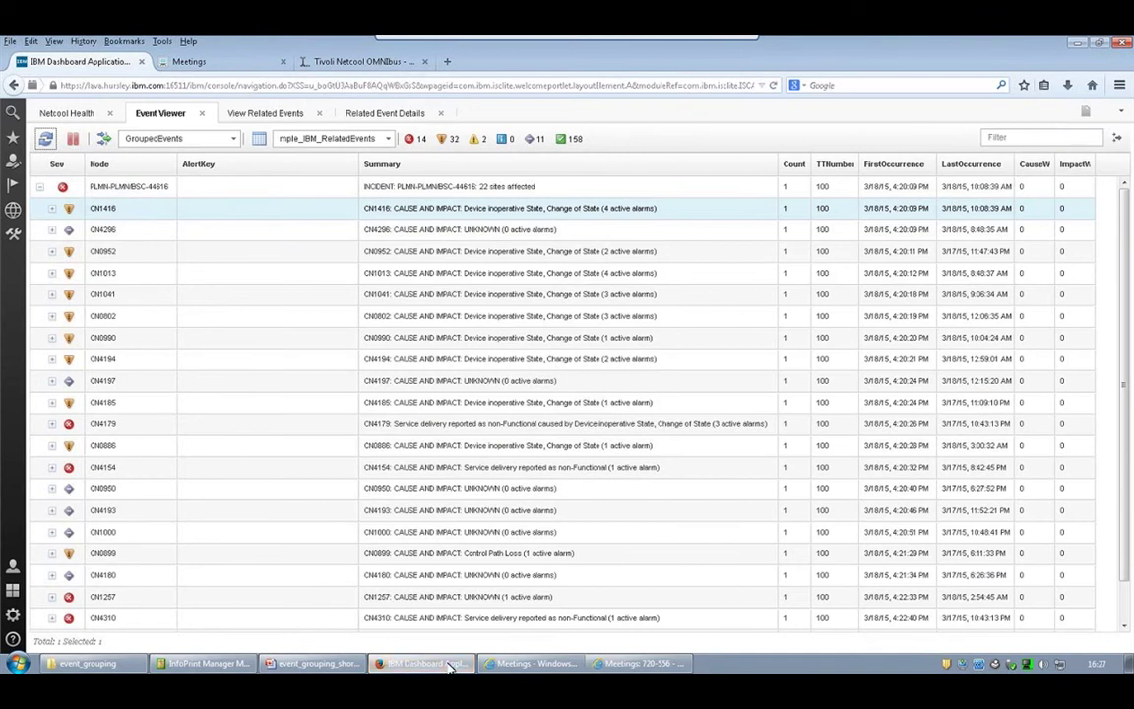
Step: Refresh the grouped events repeatedly to follow the changing cause and impact summaries of the incident's sites
left_click(45, 139)
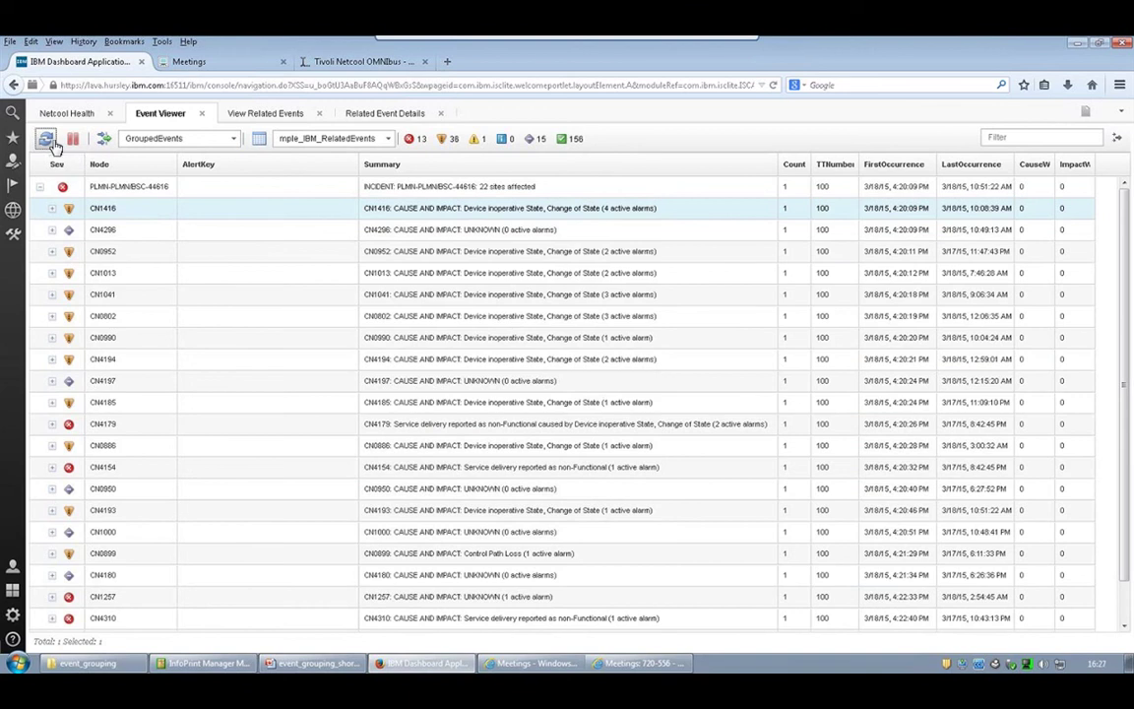
left_click(49, 142)
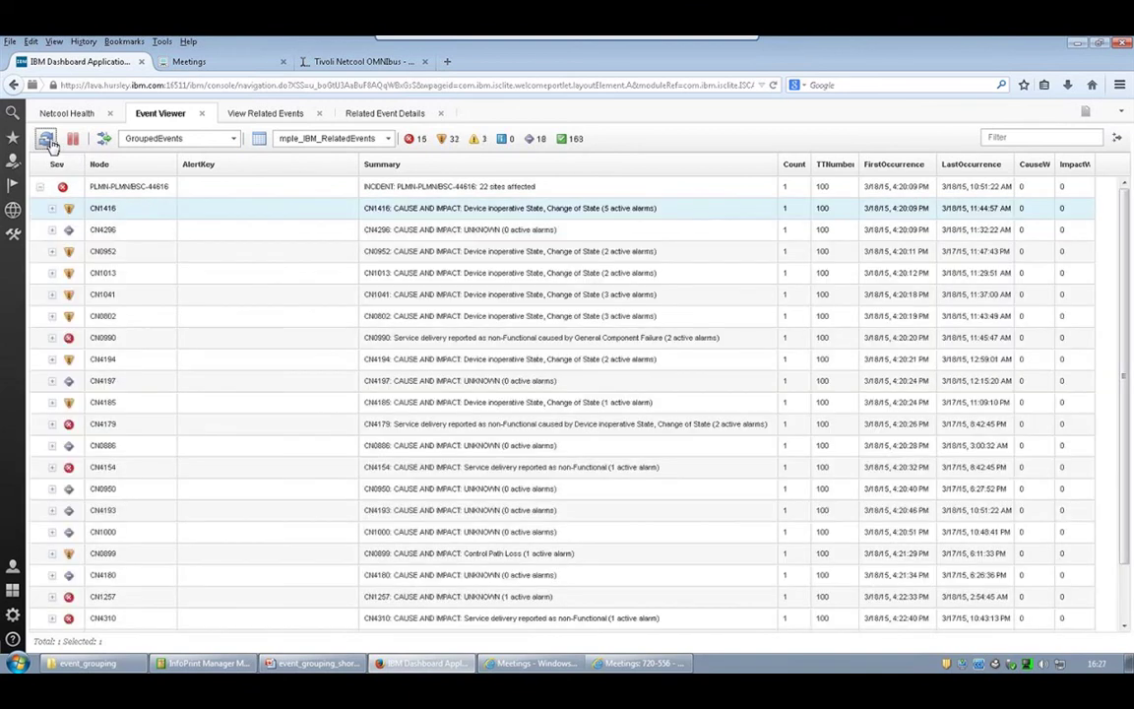
left_click(47, 141)
left_click(47, 141)
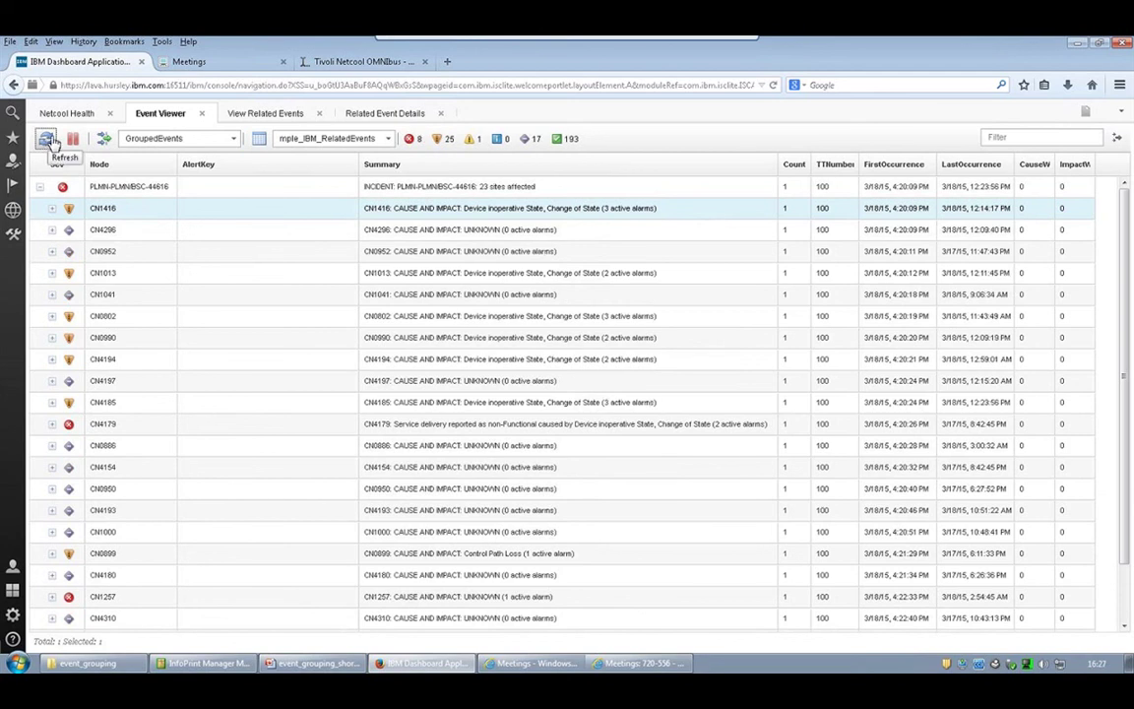
left_click(49, 141)
left_click(48, 141)
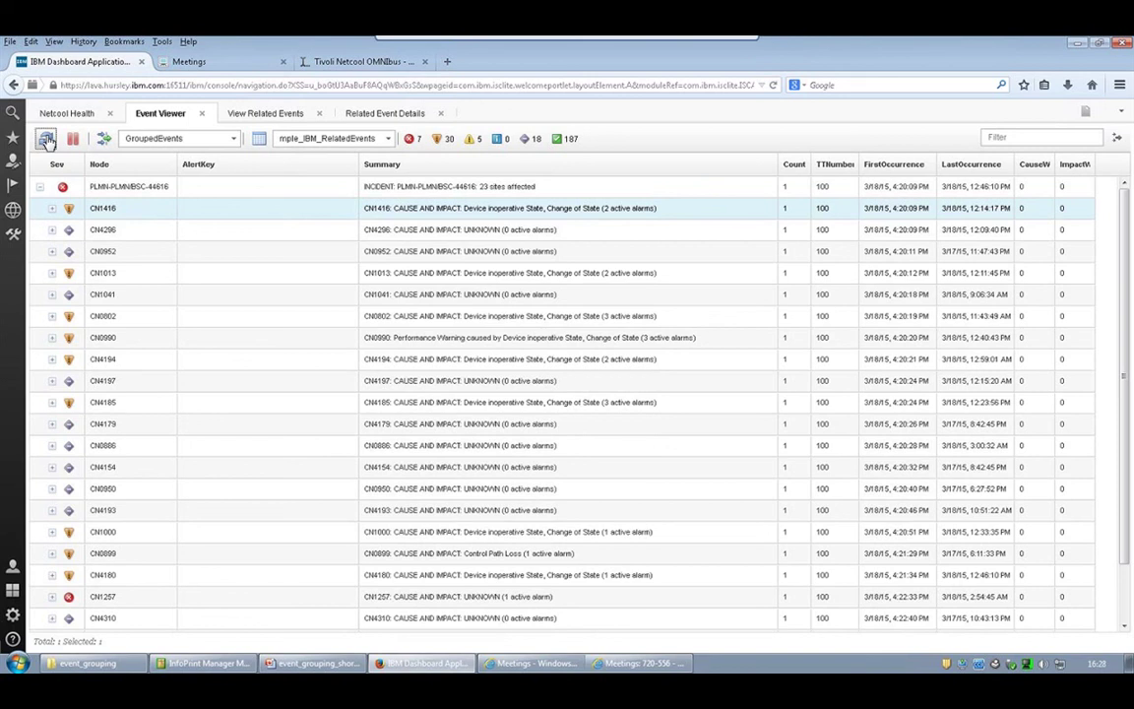
left_click(46, 140)
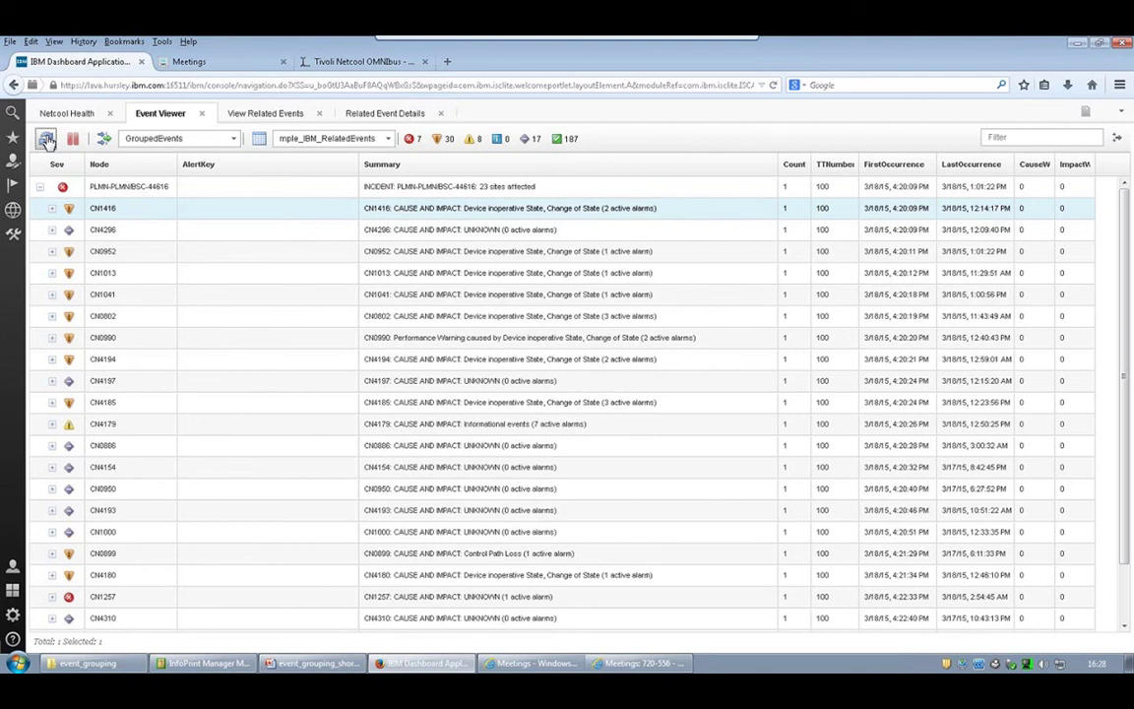
left_click(46, 140)
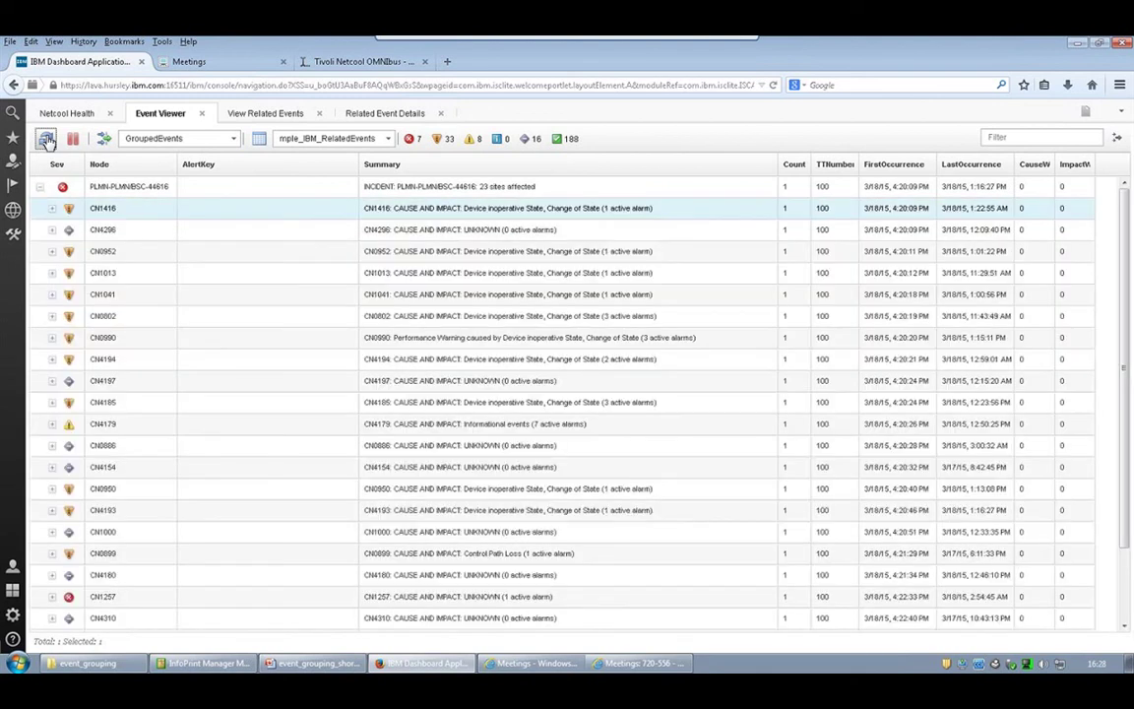
left_click(46, 140)
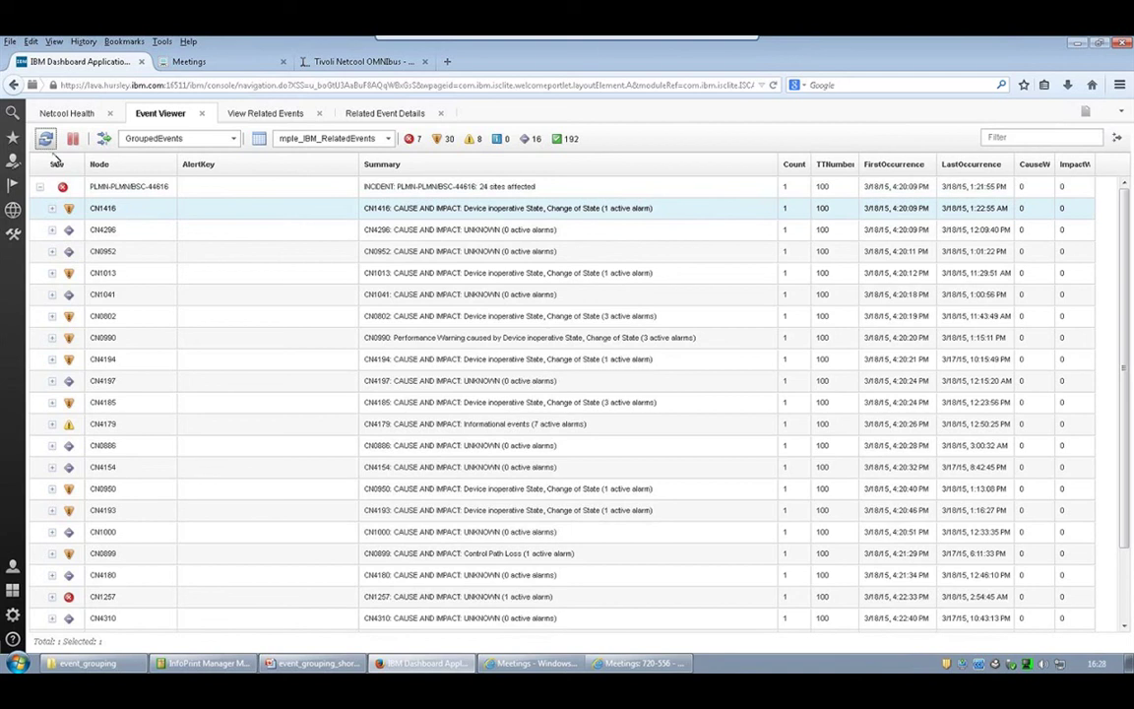
left_click(47, 141)
Step: Collapse and re-expand the PLMN-PLMN/BSC-44616 incident, and refresh its site summaries
left_click(41, 189)
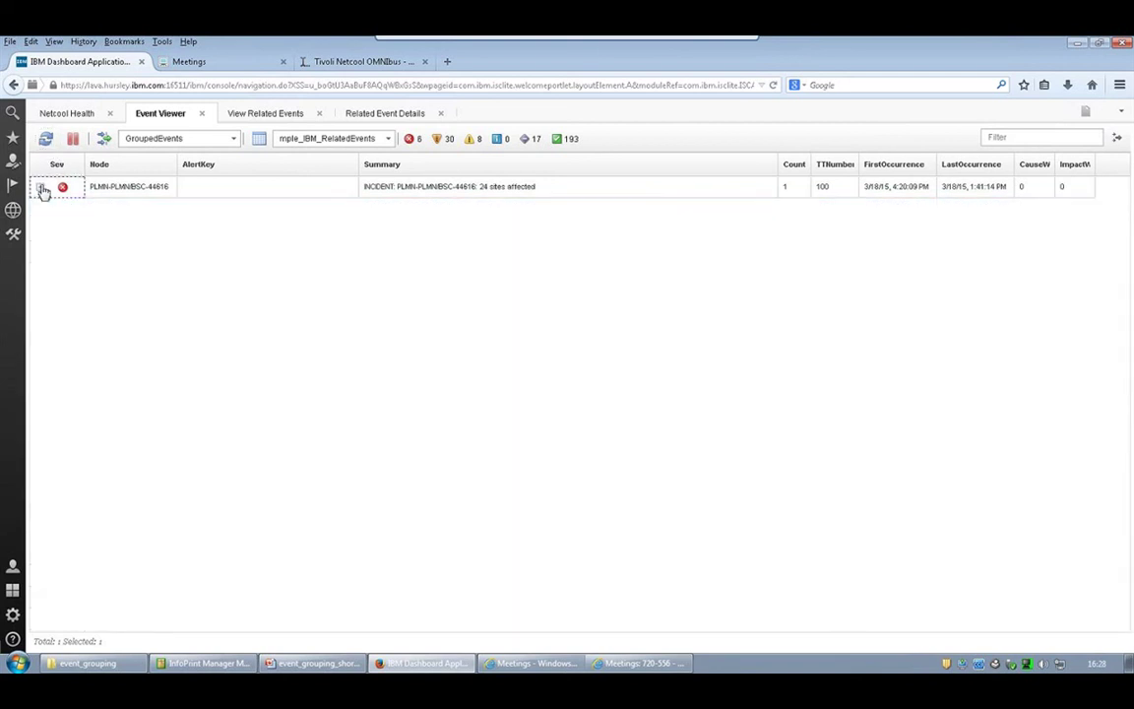
left_click(41, 188)
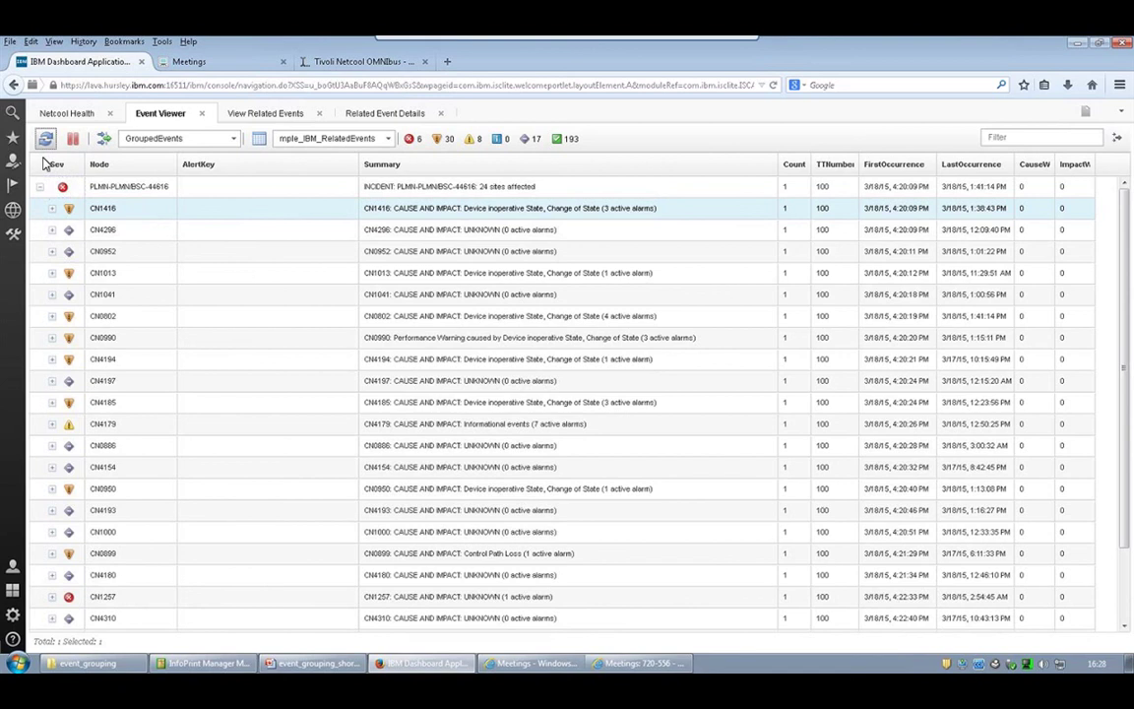
left_click(46, 140)
left_click(46, 140)
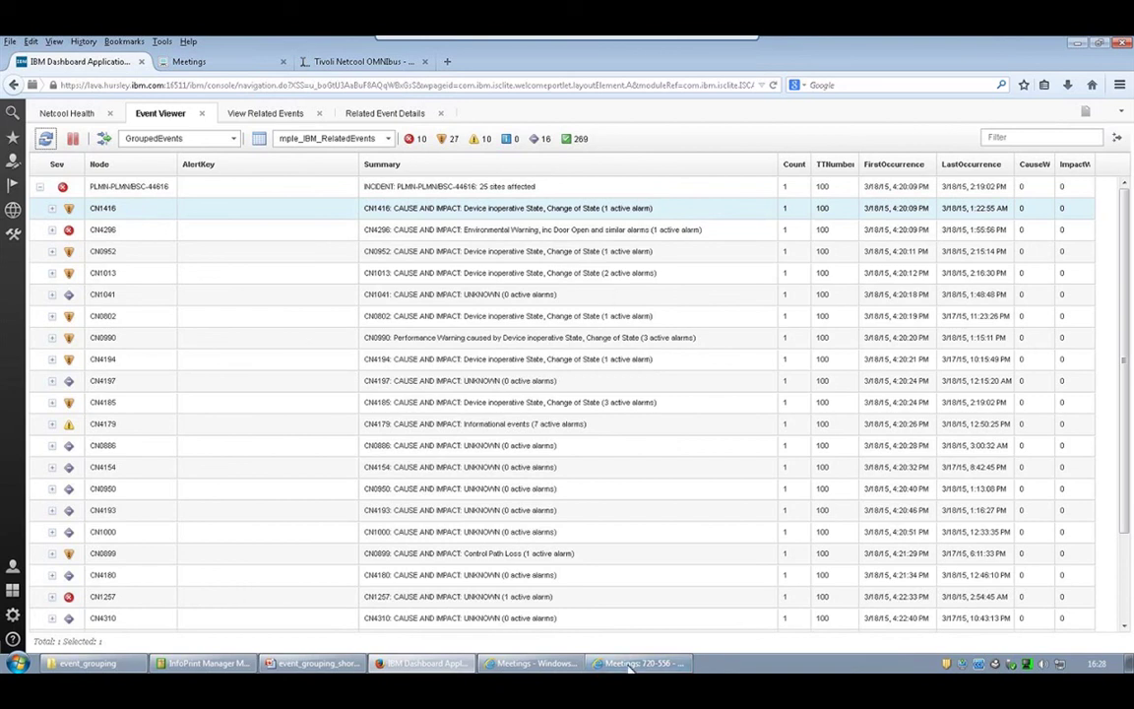
Step: Expand site CN0990 to inspect its underlying alarms, collapse it again, and refresh the list
left_click(68, 342)
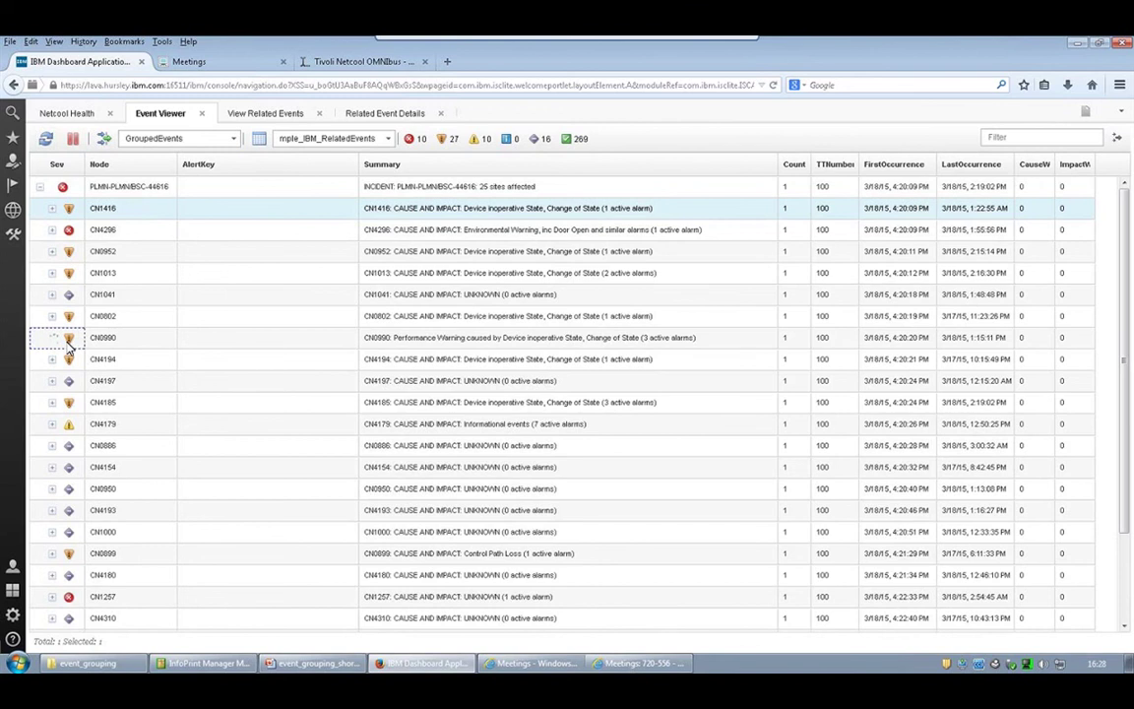
left_click(54, 339)
left_click(54, 340)
left_click(45, 140)
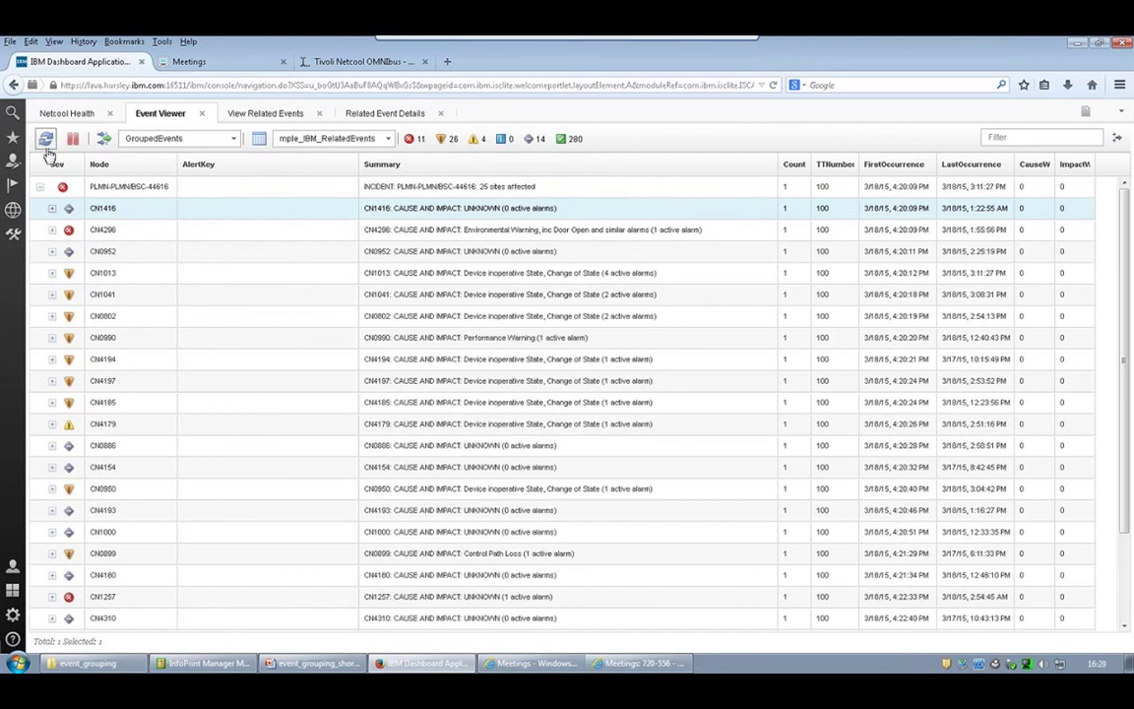
Step: Expand and collapse site CN1416 under the incident, and refresh the event list
left_click(53, 209)
left_click(52, 209)
left_click(47, 141)
left_click(46, 140)
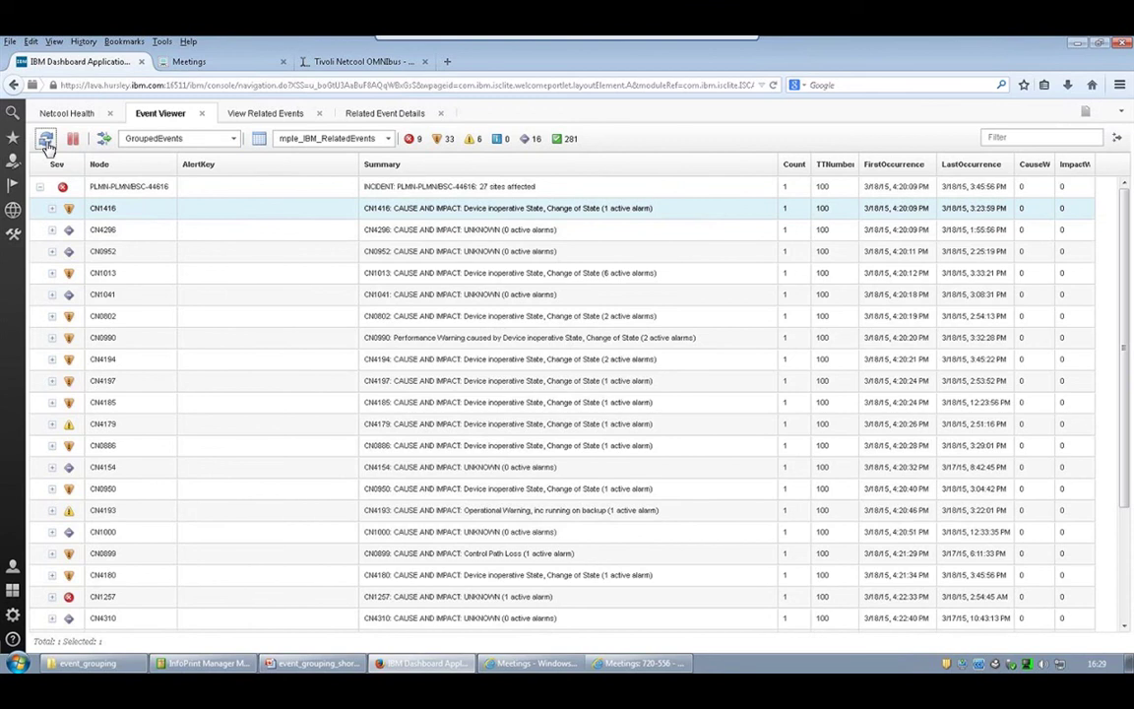
Step: Show the underlying alarms of site CN1416 and refresh the list repeatedly to follow its traffic channel activation failures
left_click(53, 209)
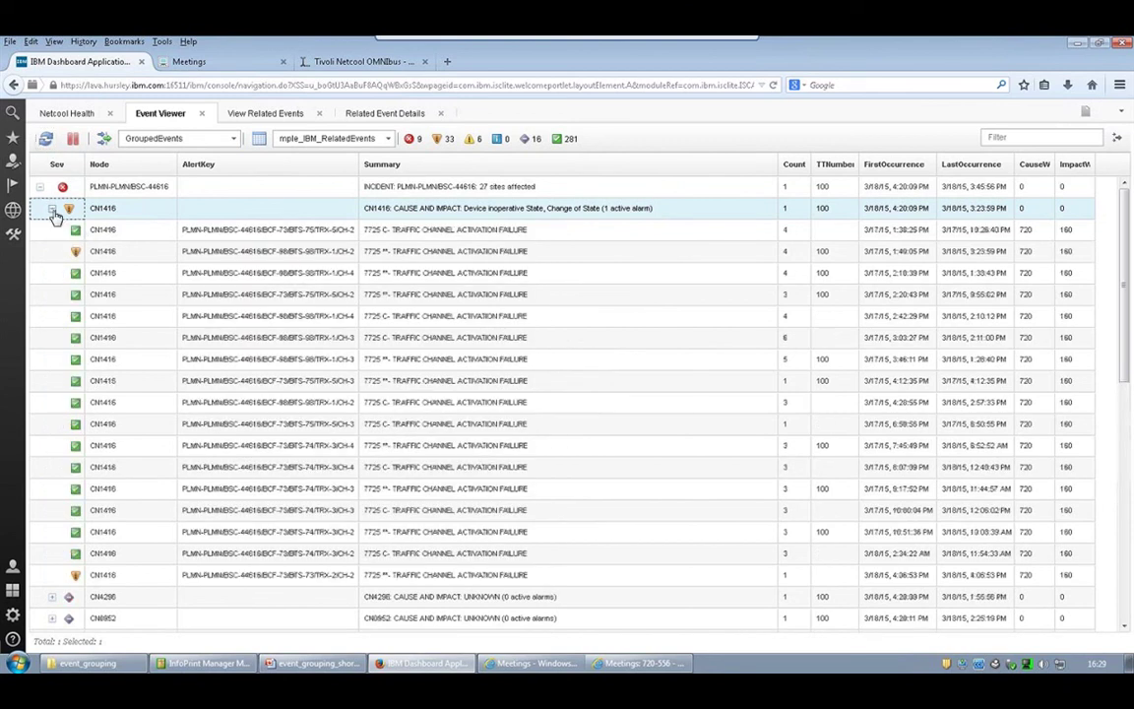
left_click(52, 209)
left_click(46, 140)
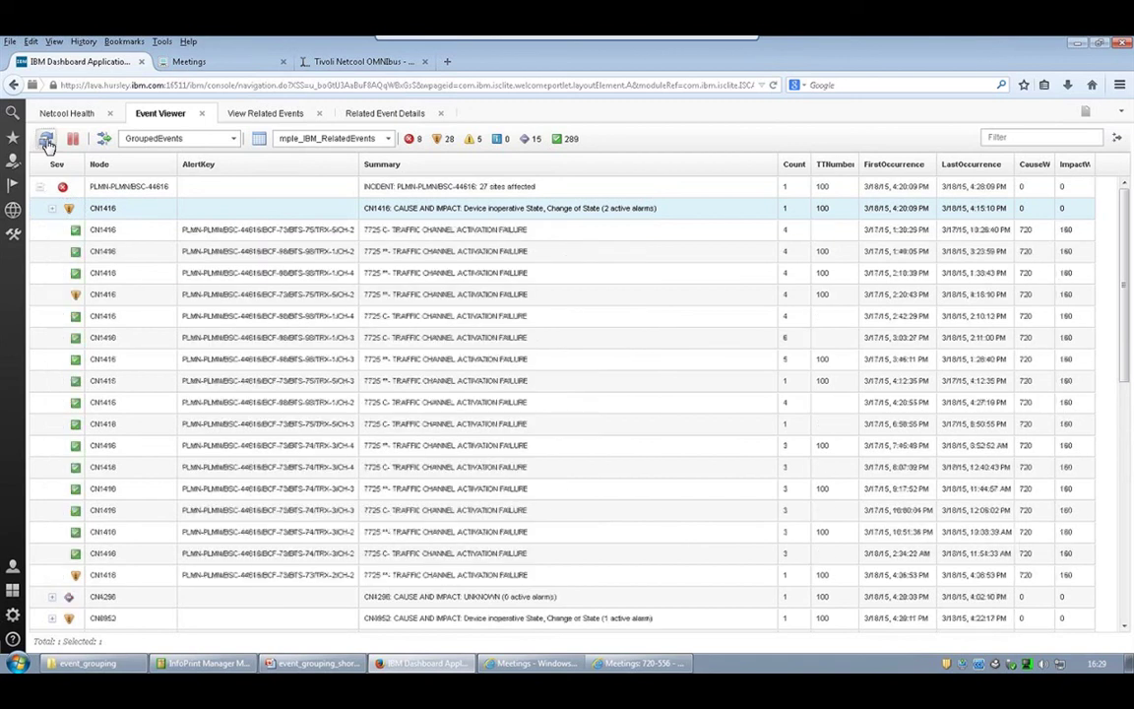
left_click(46, 142)
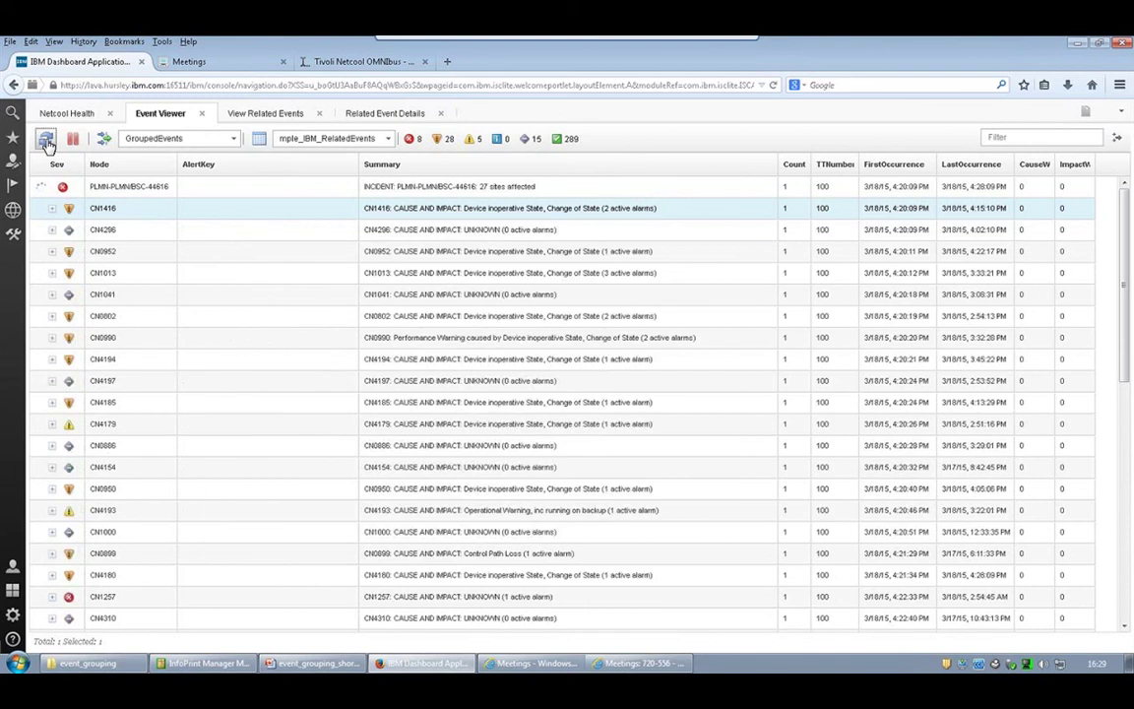
left_click(46, 142)
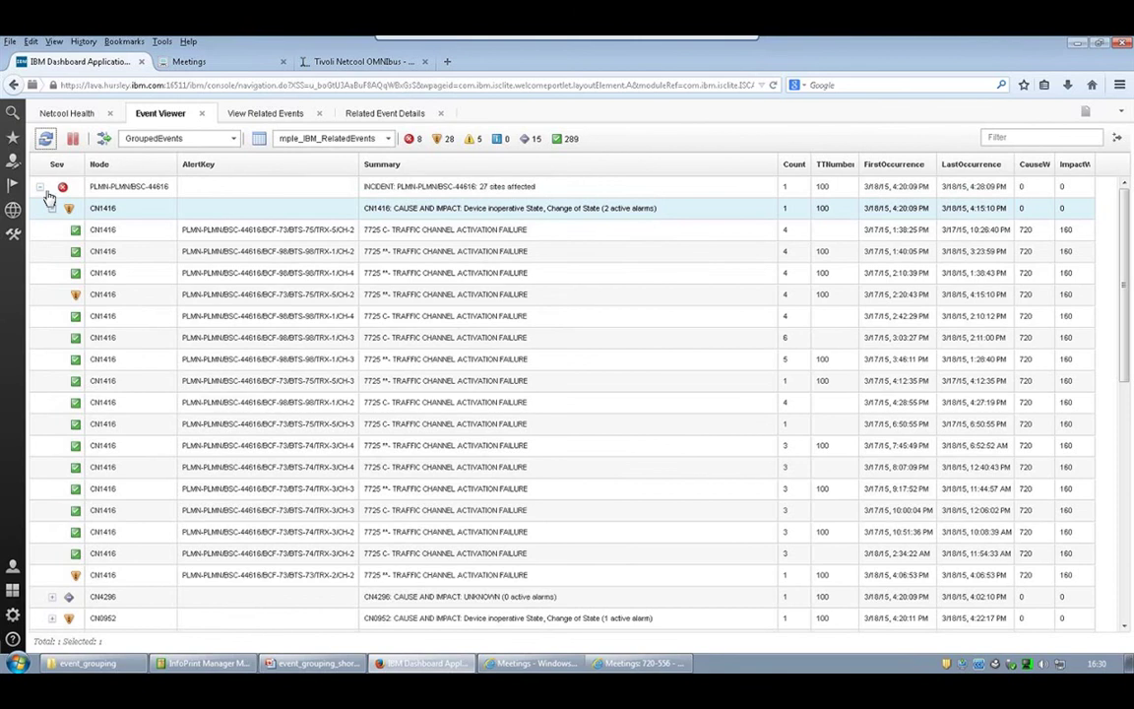
mouse_move(571, 670)
left_click(46, 139)
left_click(46, 138)
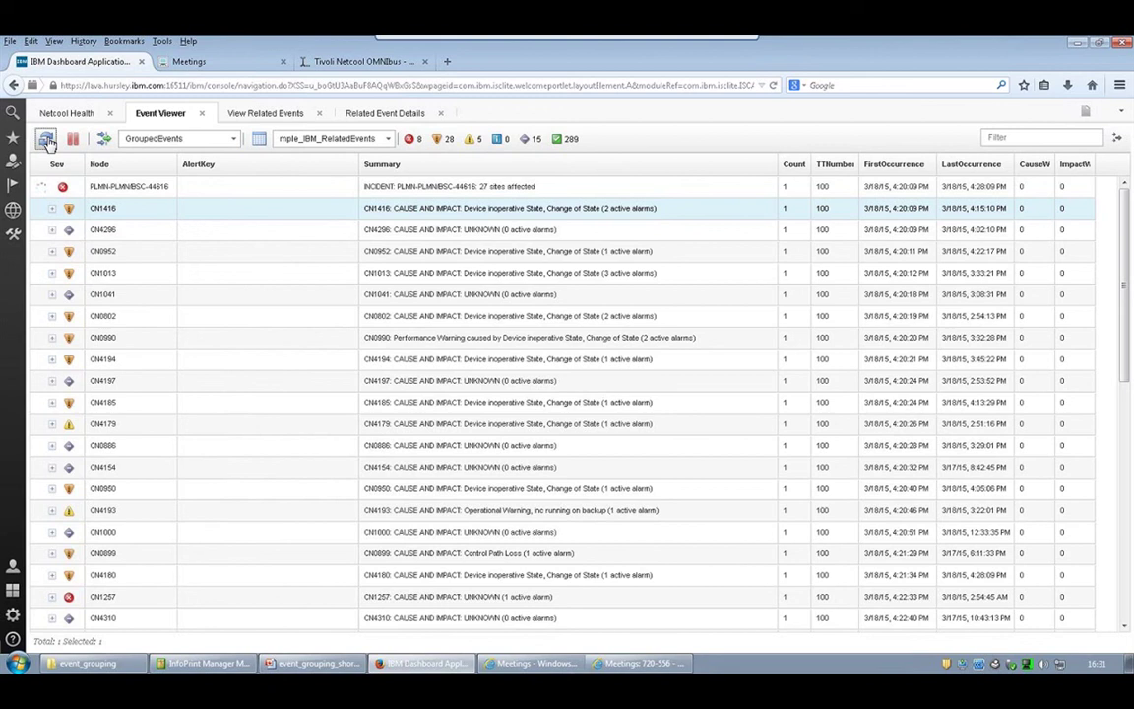
left_click(46, 139)
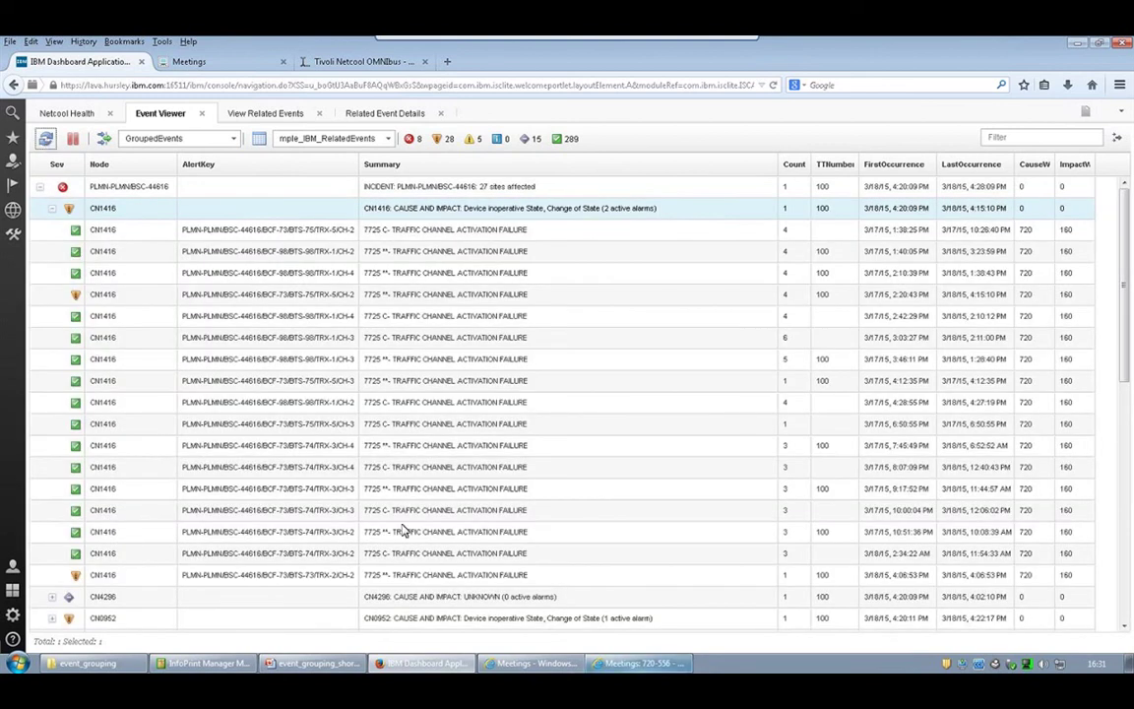
Step: Check the web meeting's chat for attendee questions and return to the Event Viewer
left_click(620, 664)
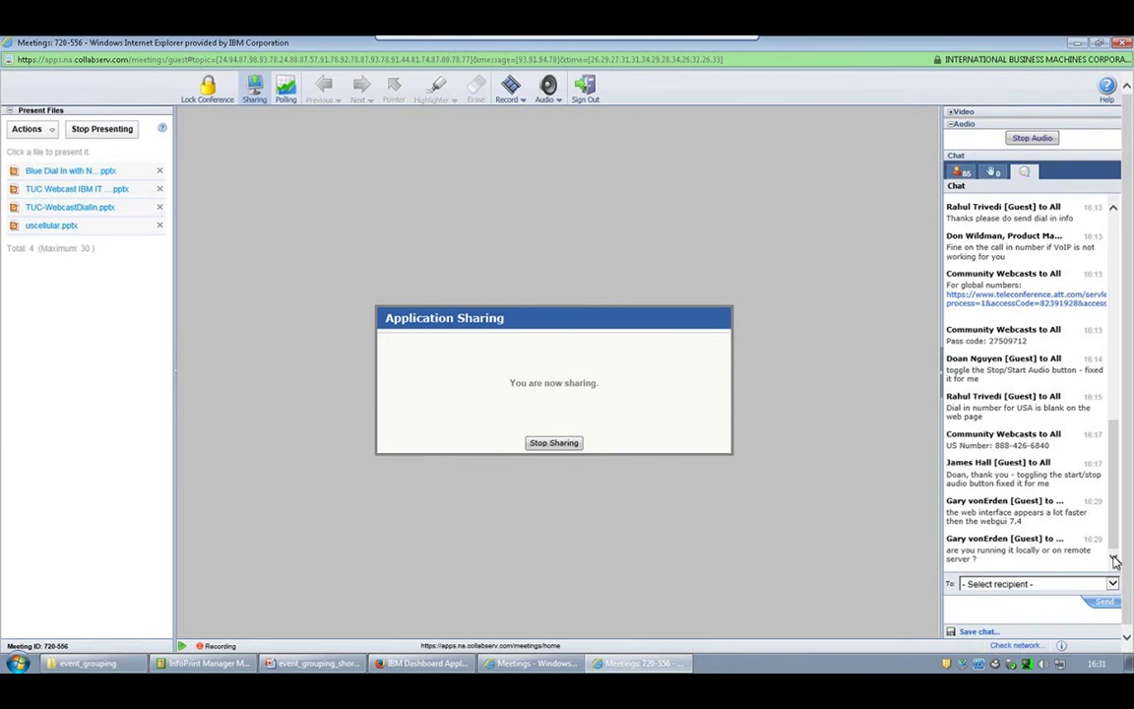
key("alt+Tab")
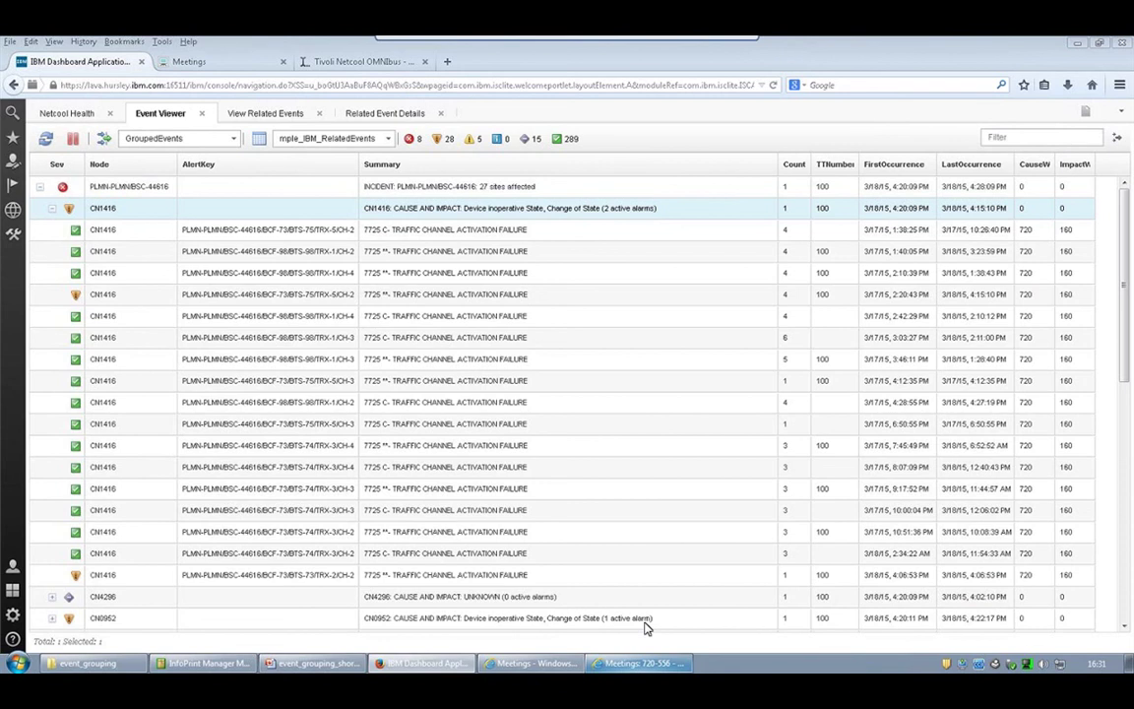
Step: Prioritize the first CN1416 alarm (BCF-73/BTS-75/TRX-5/CH-2) as Critical and refresh the event list
right_click(226, 236)
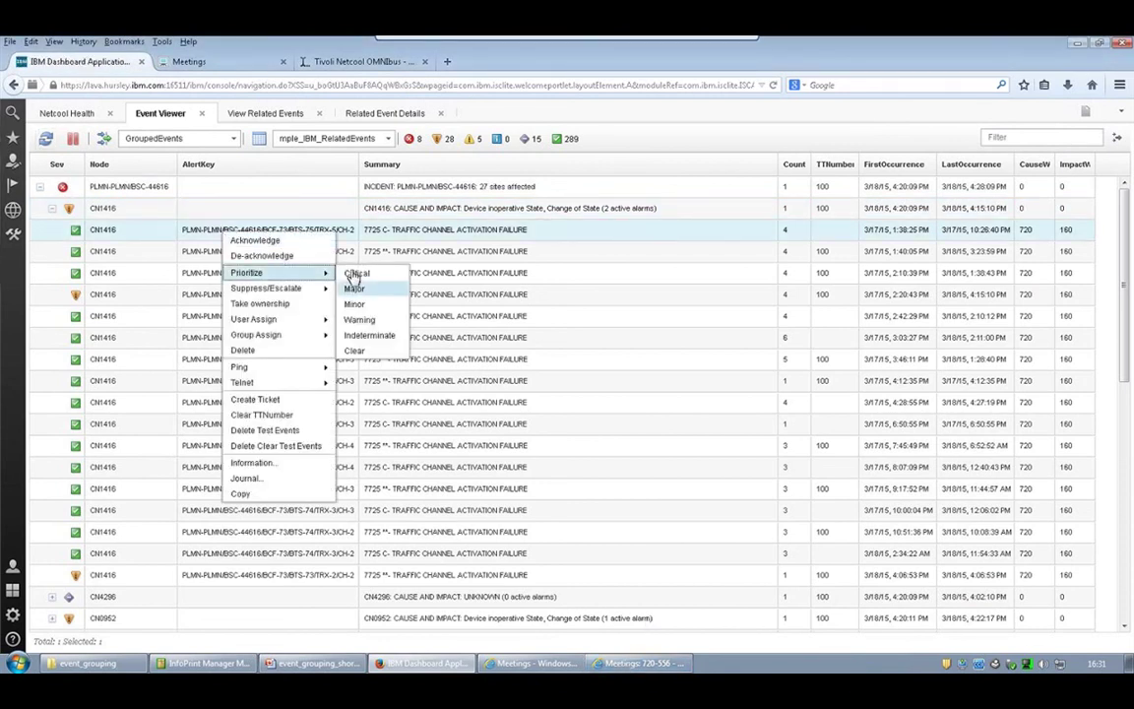
left_click(354, 286)
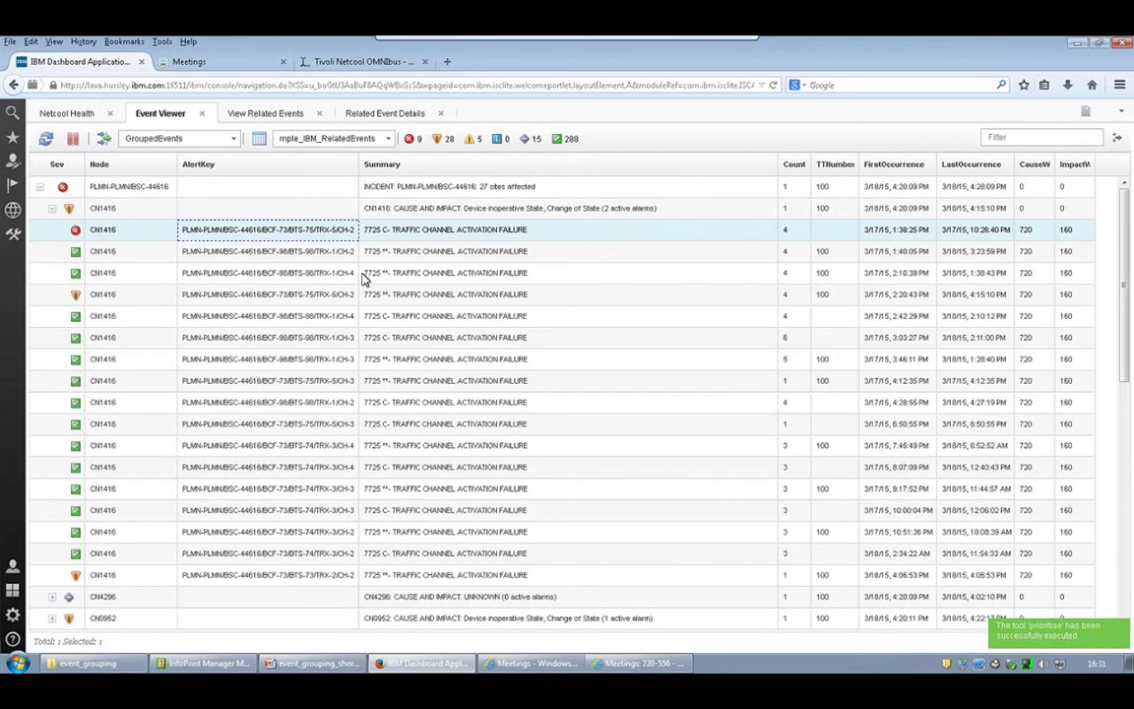
left_click(46, 141)
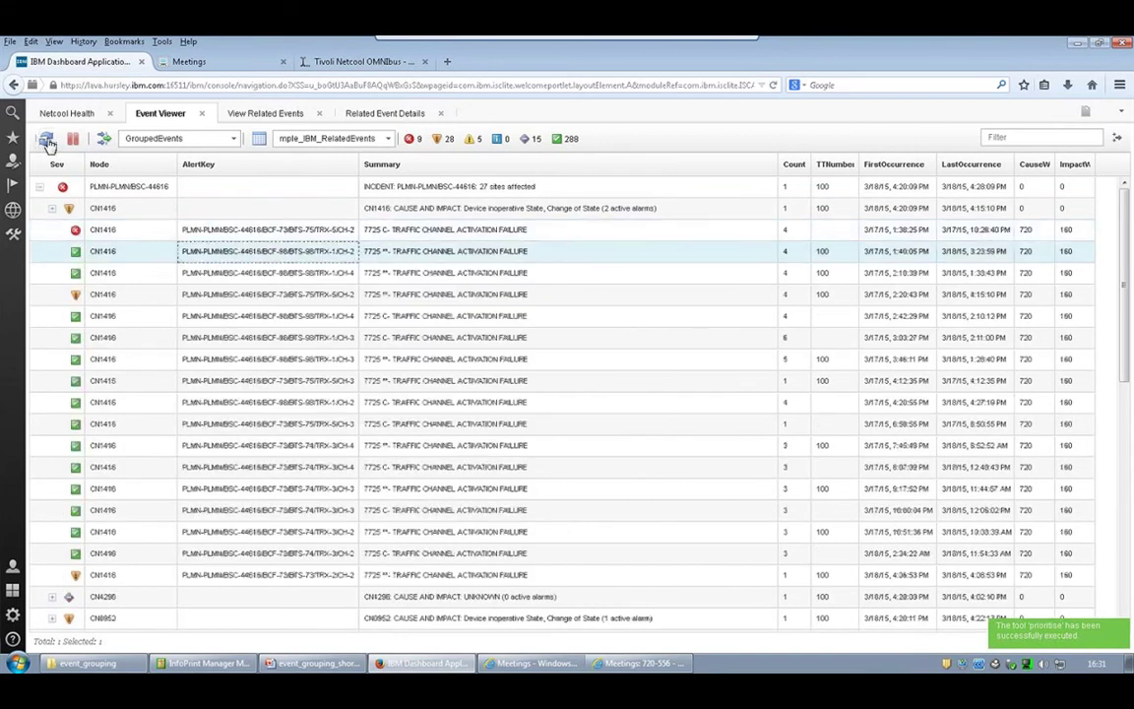
right_click(225, 248)
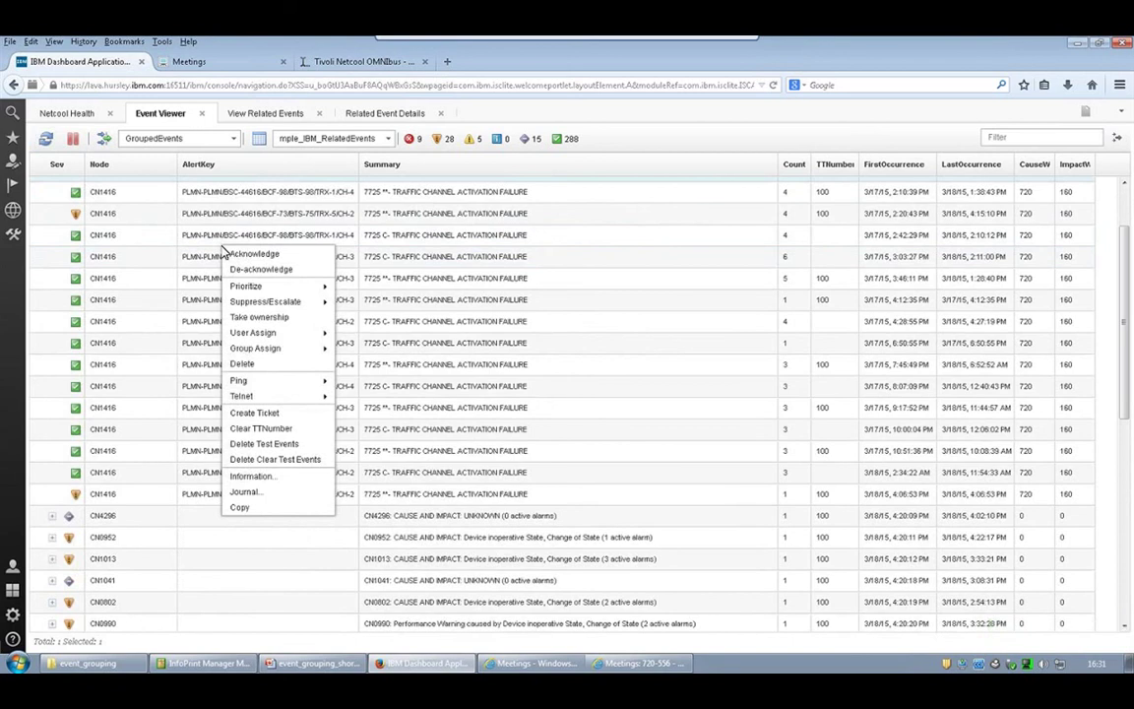
scroll(1128, 209, "up", 2)
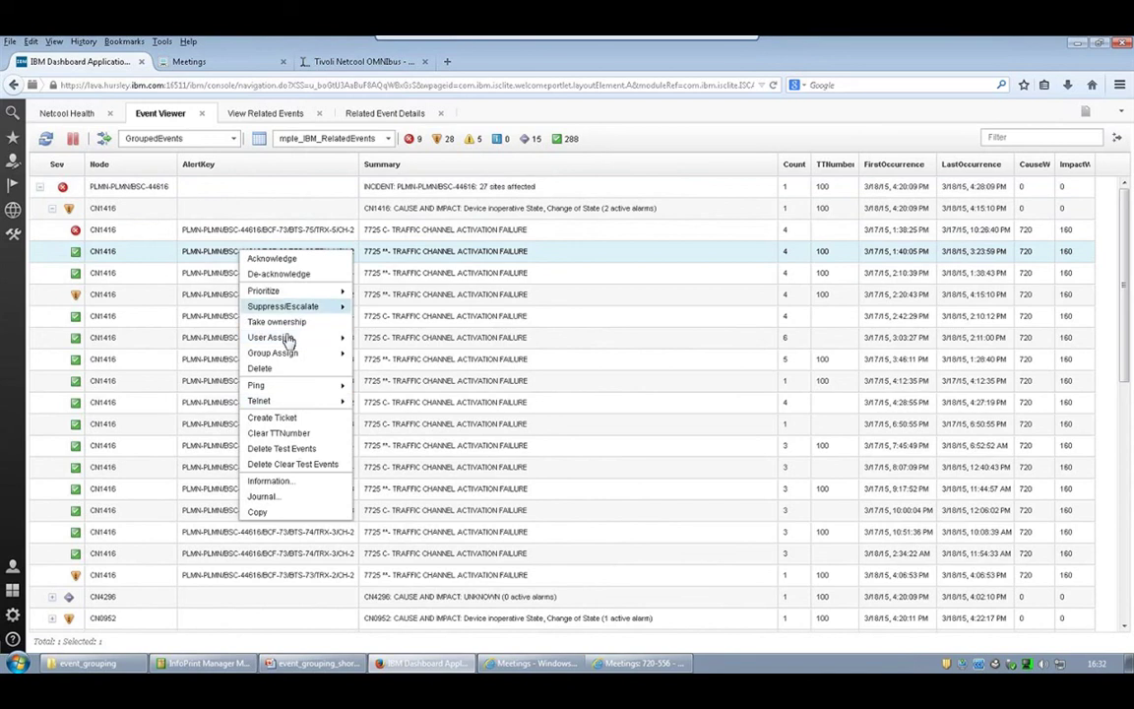
left_click(281, 295)
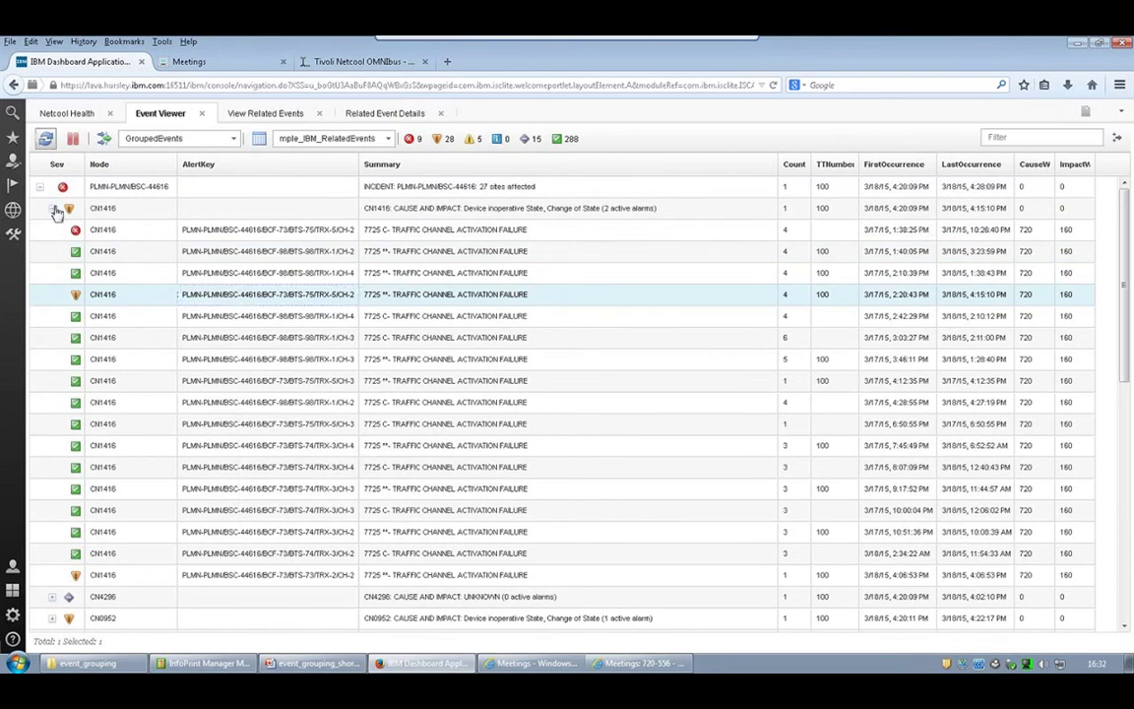
Step: Collapse and re-expand site CN1416, refreshing the event list repeatedly to check its summary after the priority change
left_click(45, 140)
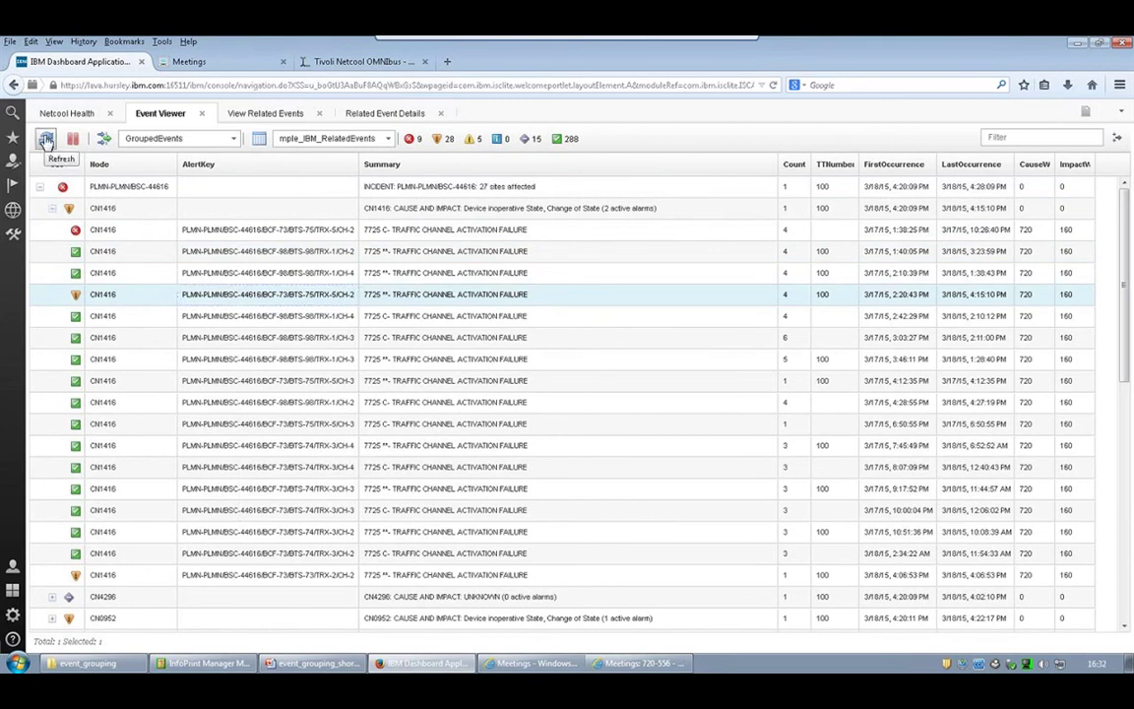
left_click(53, 208)
left_click(48, 141)
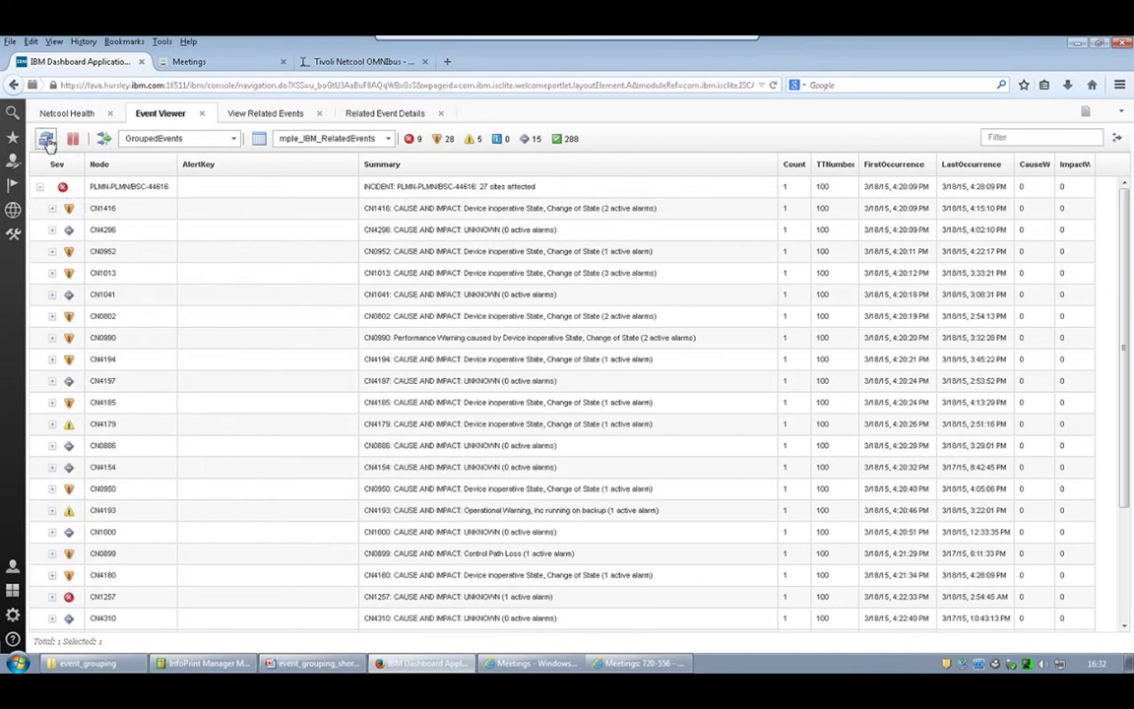
left_click(54, 210)
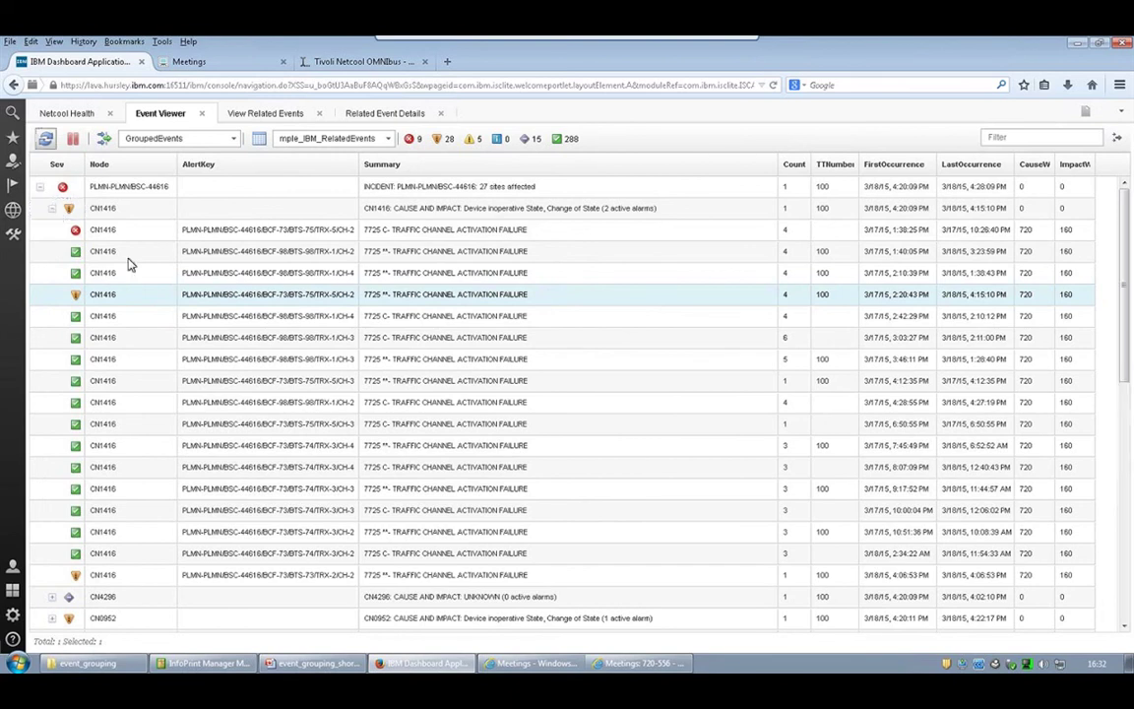
left_click(46, 140)
left_click(46, 140)
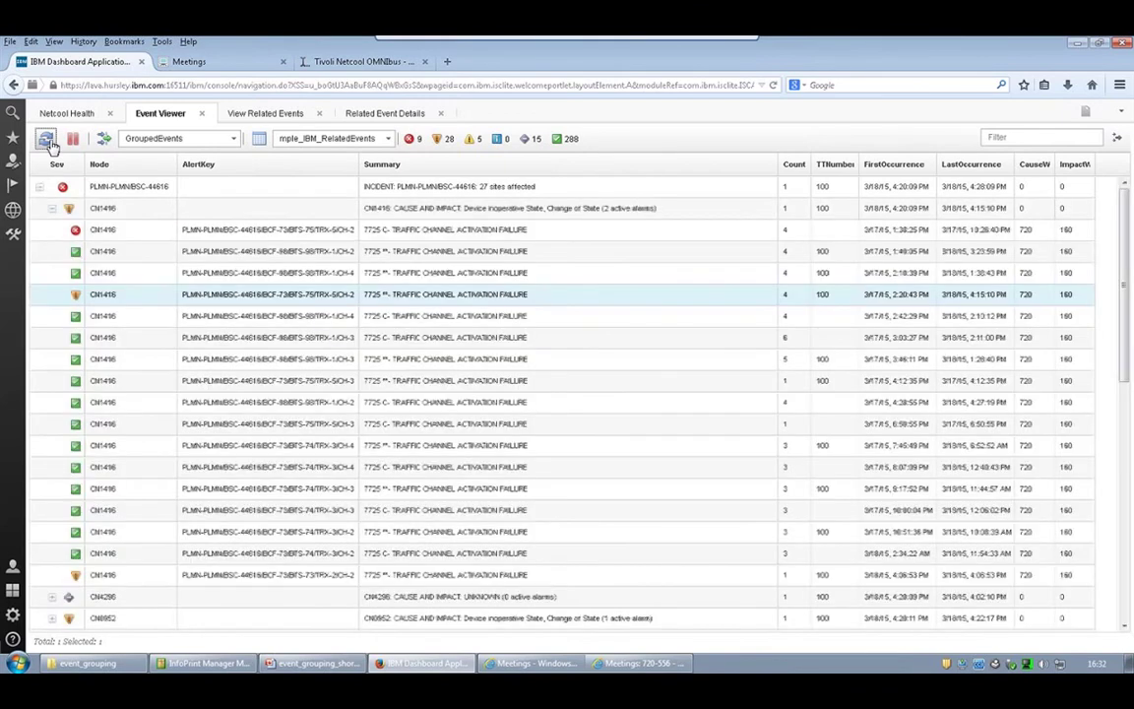
Step: Expand and collapse site CN1013, and show the underlying alarms of site CN1251 to review them
left_click(54, 274)
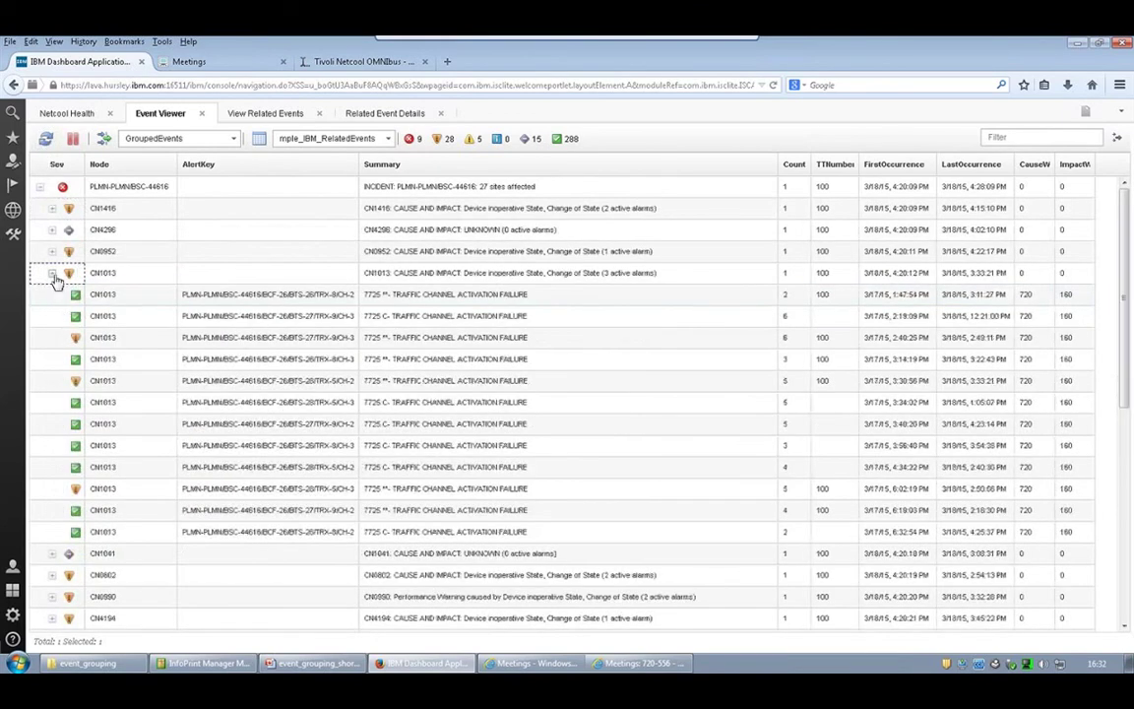
left_click(53, 273)
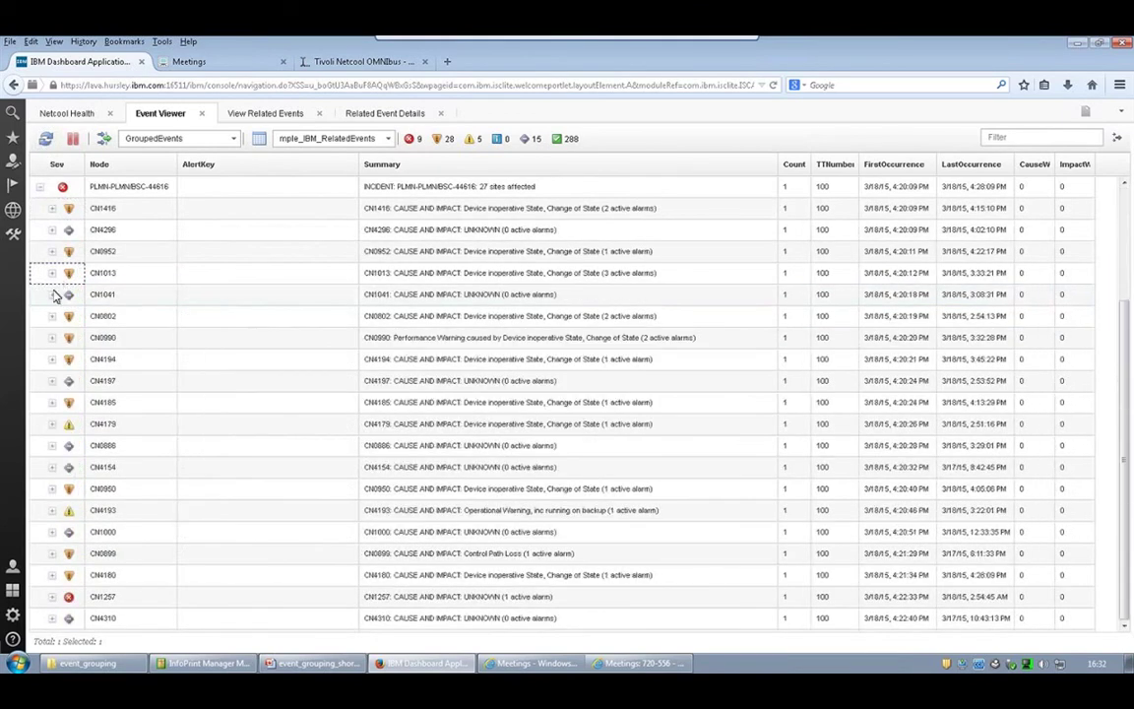
scroll(59, 577, "down", 3)
left_click(54, 577)
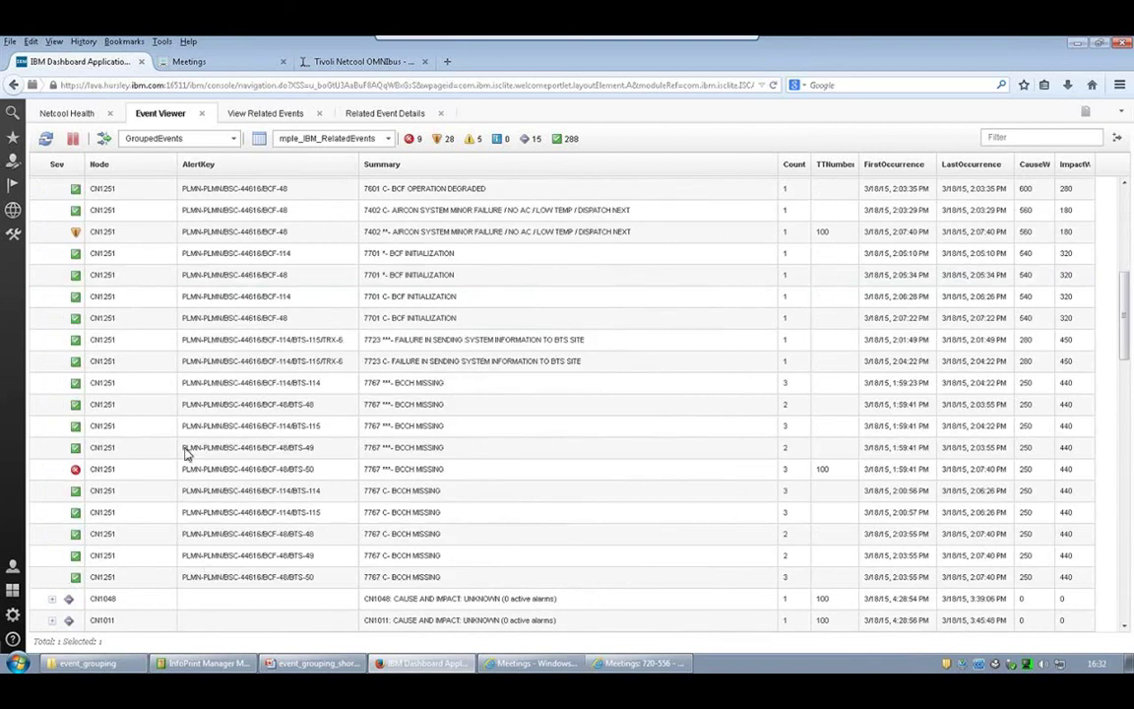
scroll(194, 437, "up", 2)
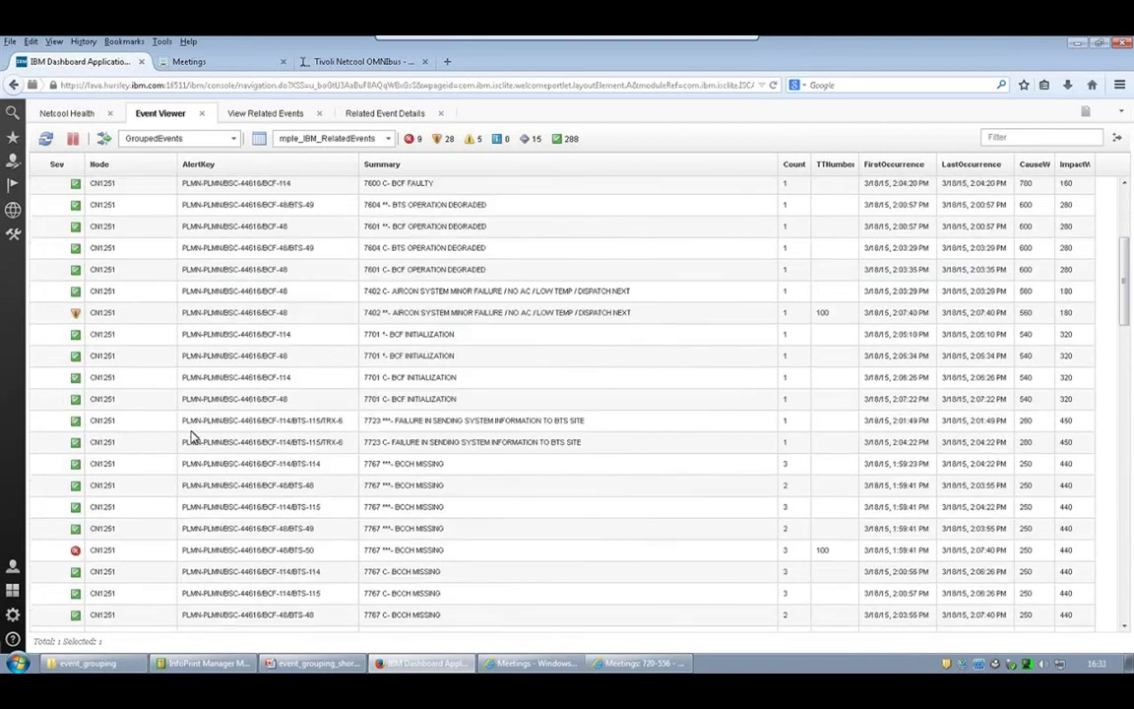
scroll(194, 437, "up", 2)
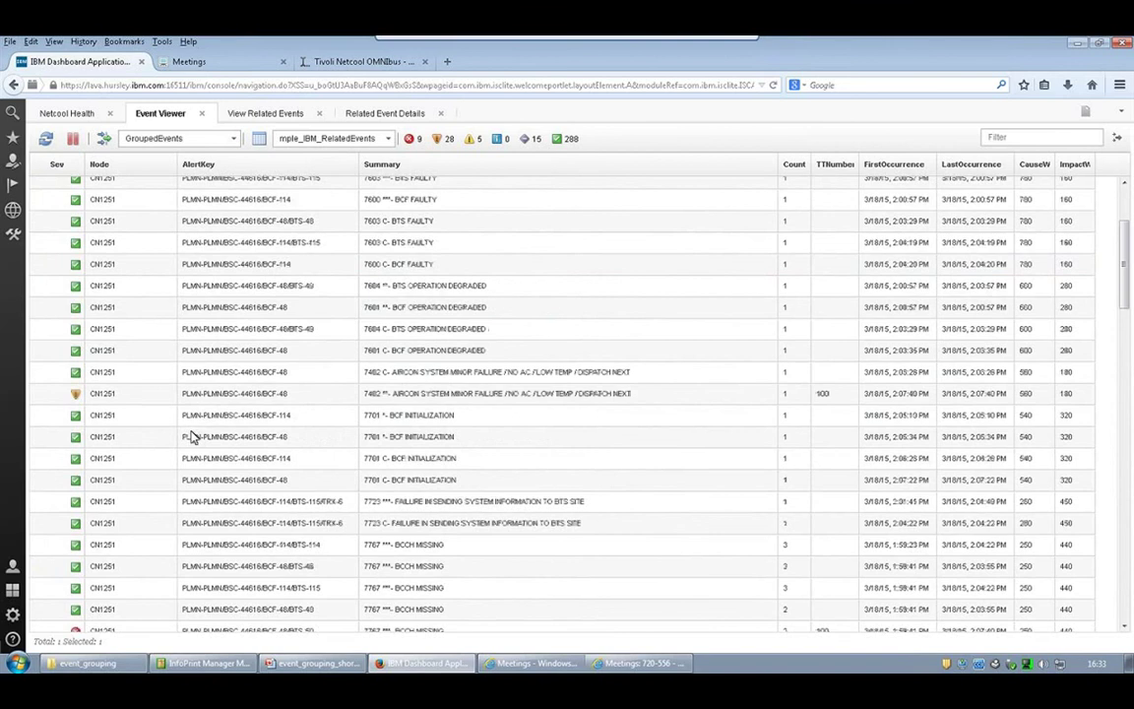
scroll(194, 437, "up", 5)
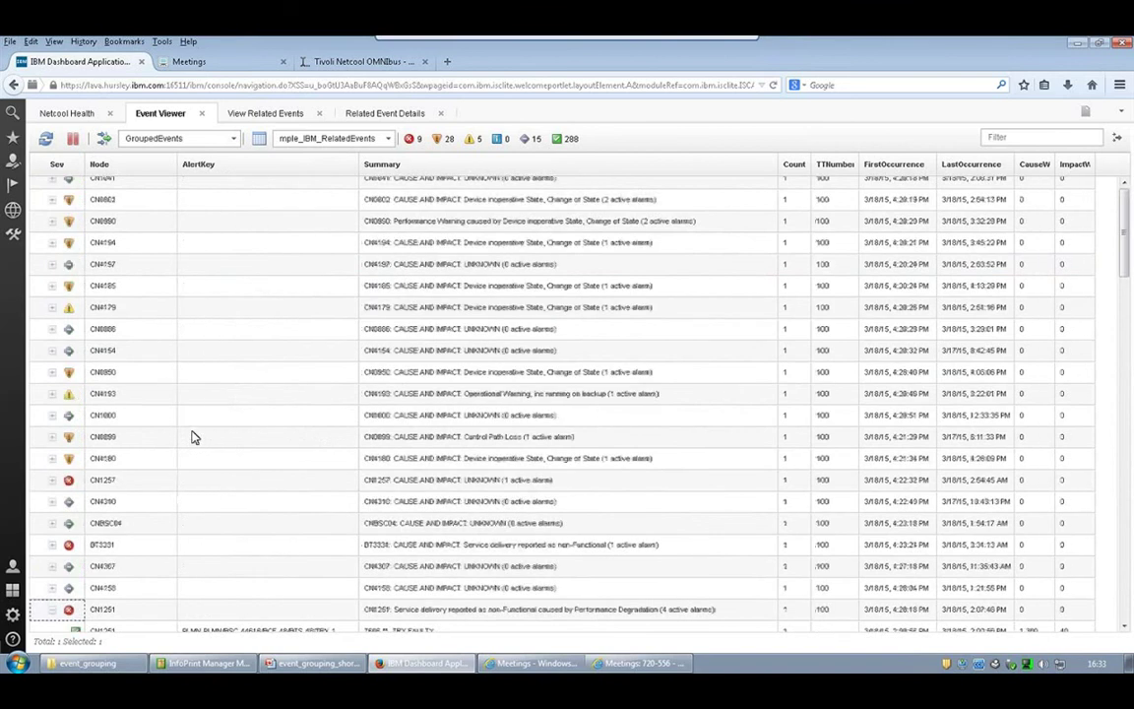
Step: Run Delete Clear Test Events from the CN1251 site event, refresh the list, and review CN1251's remaining alarms
scroll(194, 437, "down", 3)
right_click(222, 372)
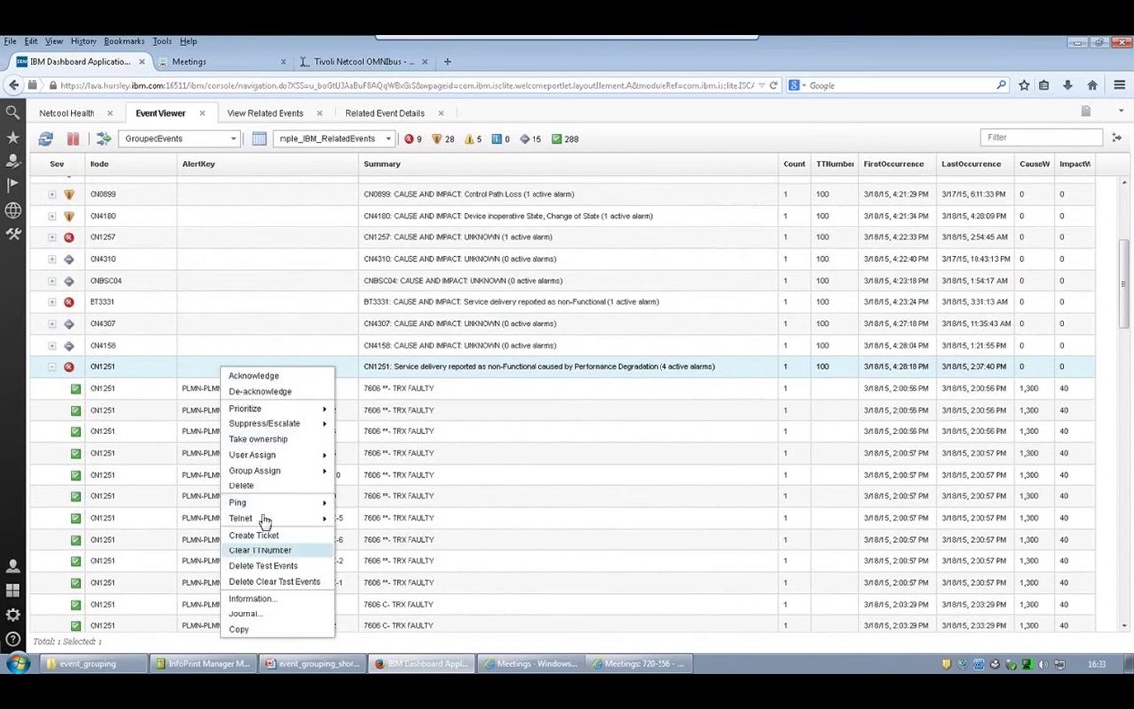
left_click(279, 581)
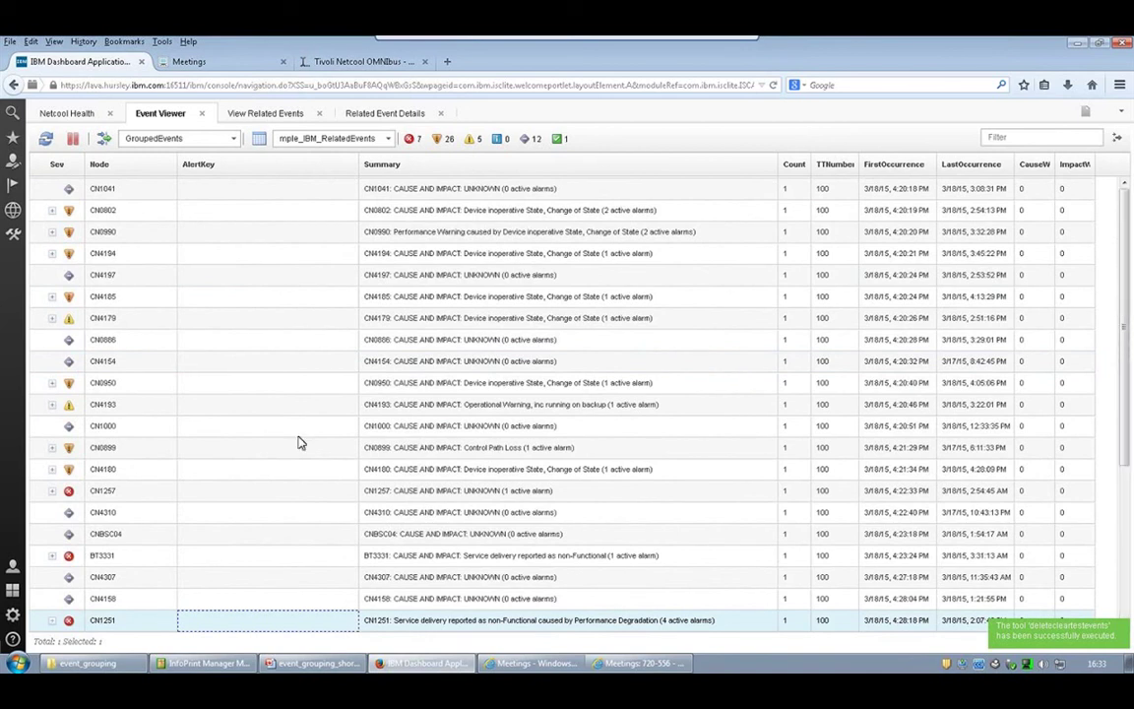
scroll(300, 443, "up", 2)
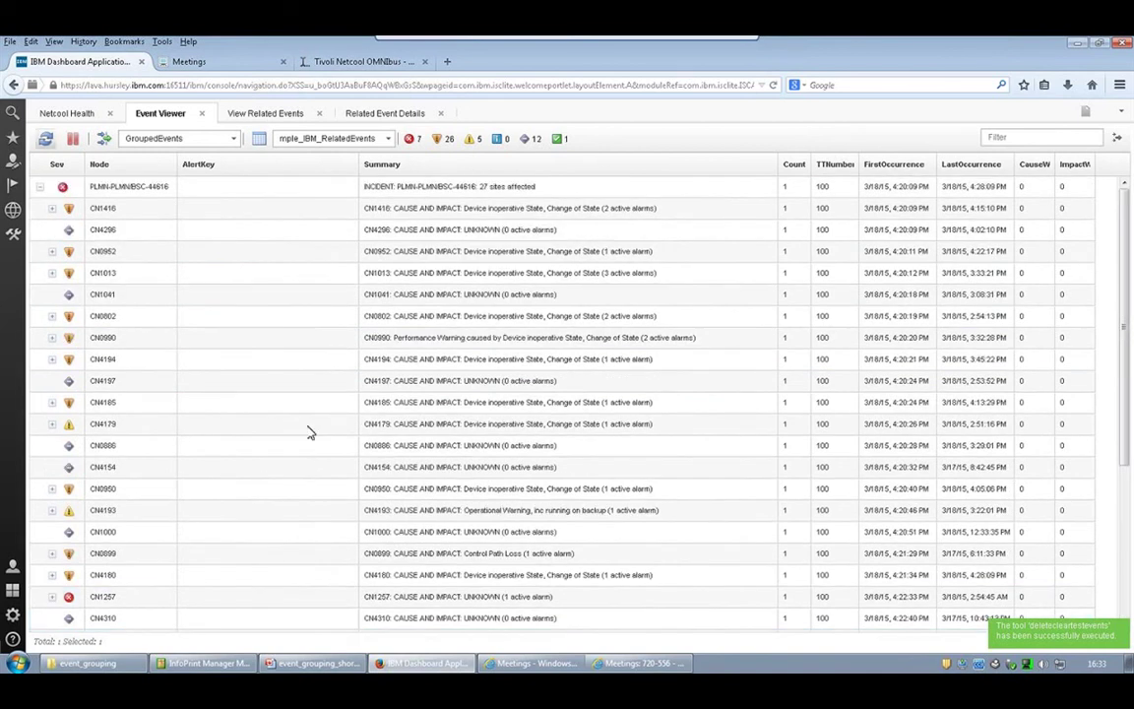
left_click(45, 139)
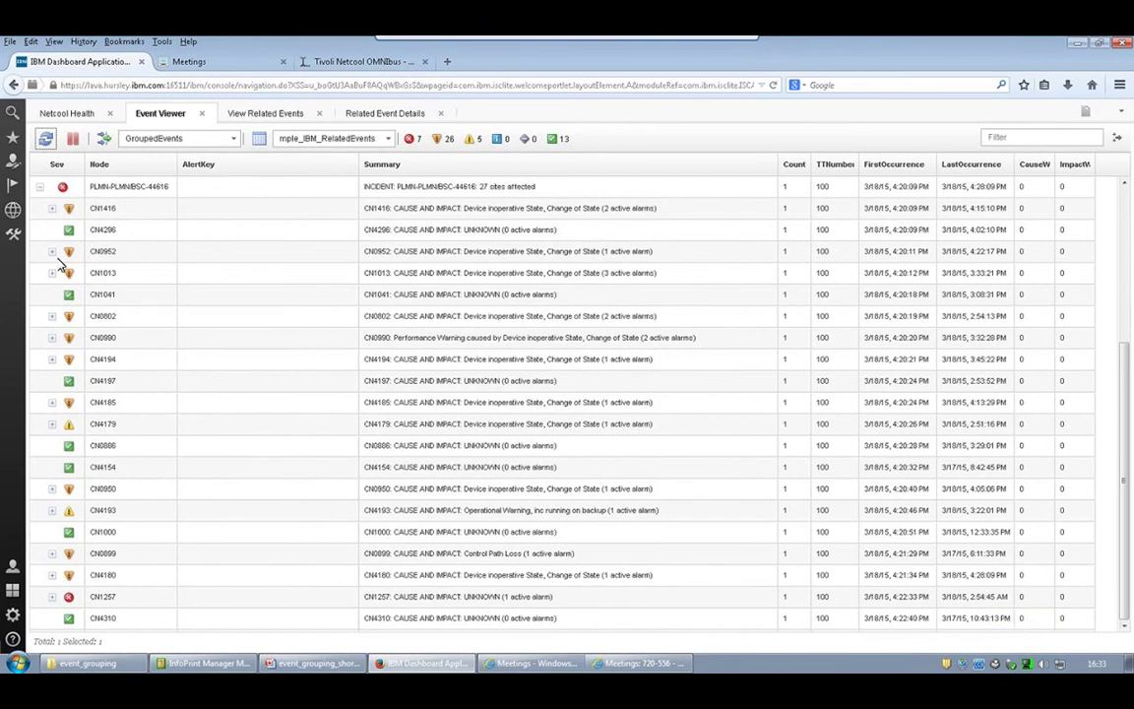
scroll(79, 394, "down", 5)
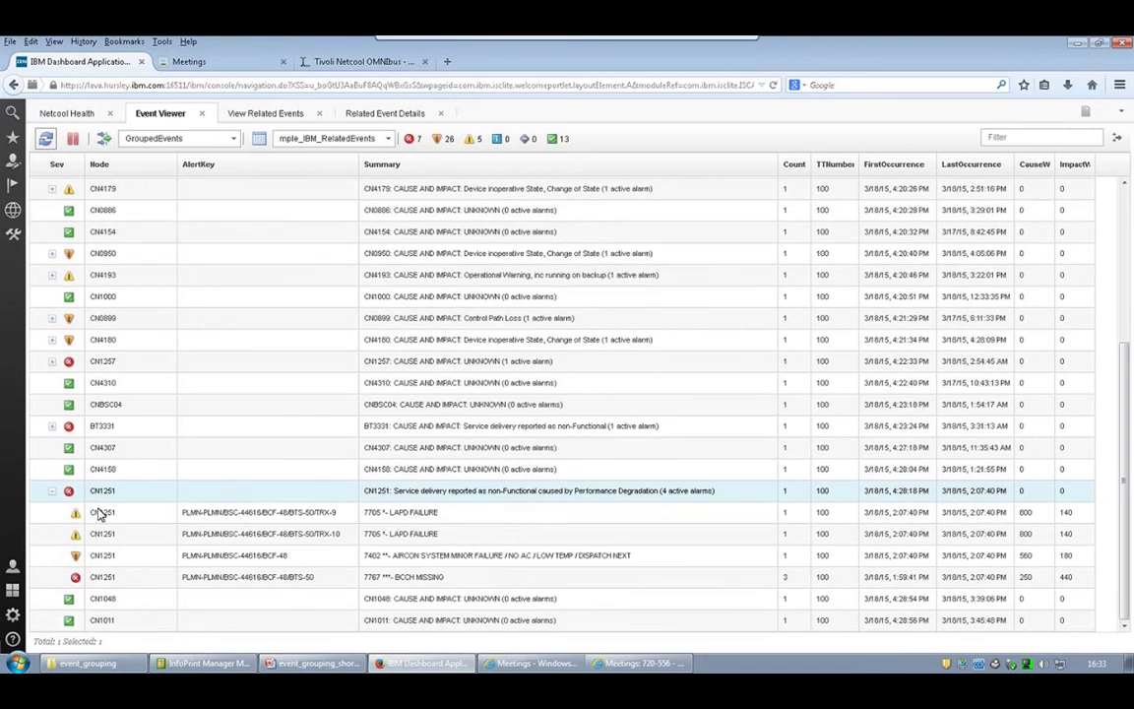
Step: Look at the web meeting's chat again for new questions, and switch back to the event list
left_click(645, 666)
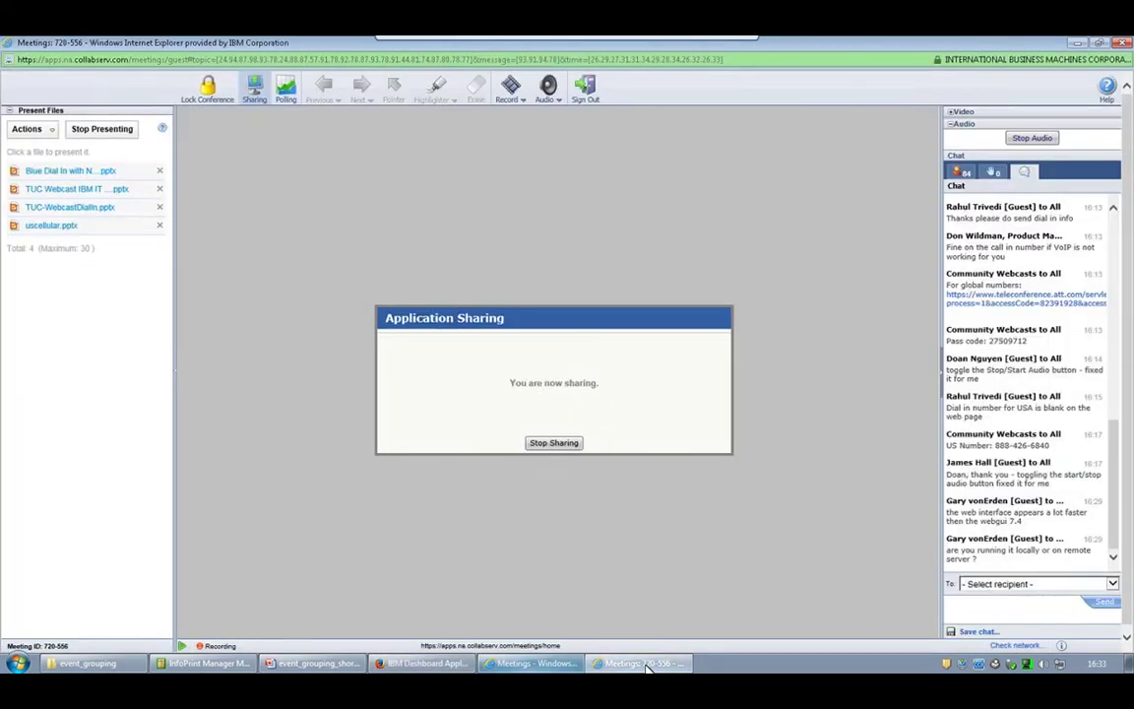
mouse_move(458, 666)
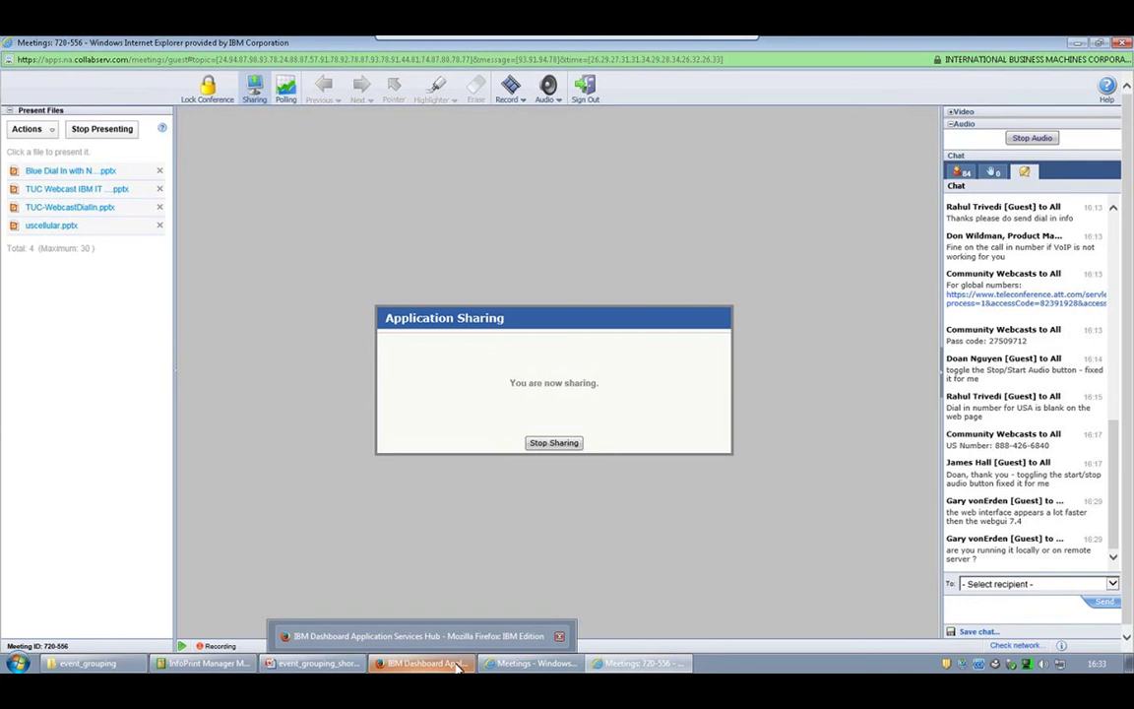
left_click(457, 667)
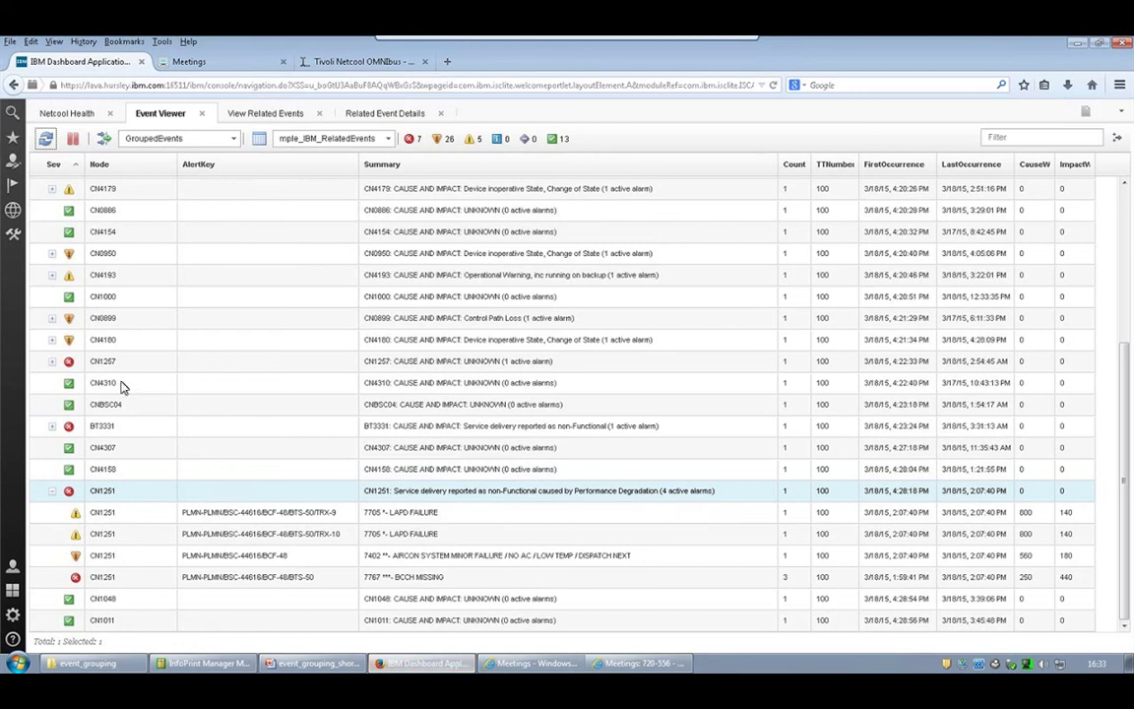
Step: Expand and collapse sites CN0952 and CN1013 to inspect their remaining alarms, and refresh the event list
left_click(46, 139)
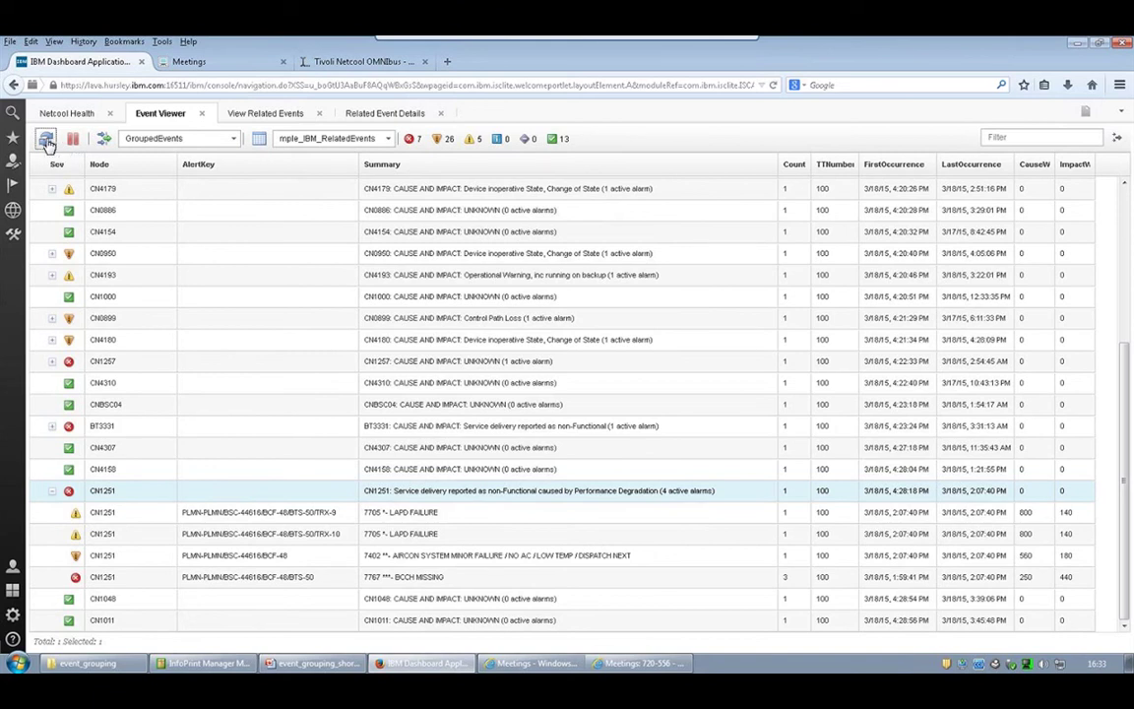
left_click(1129, 216)
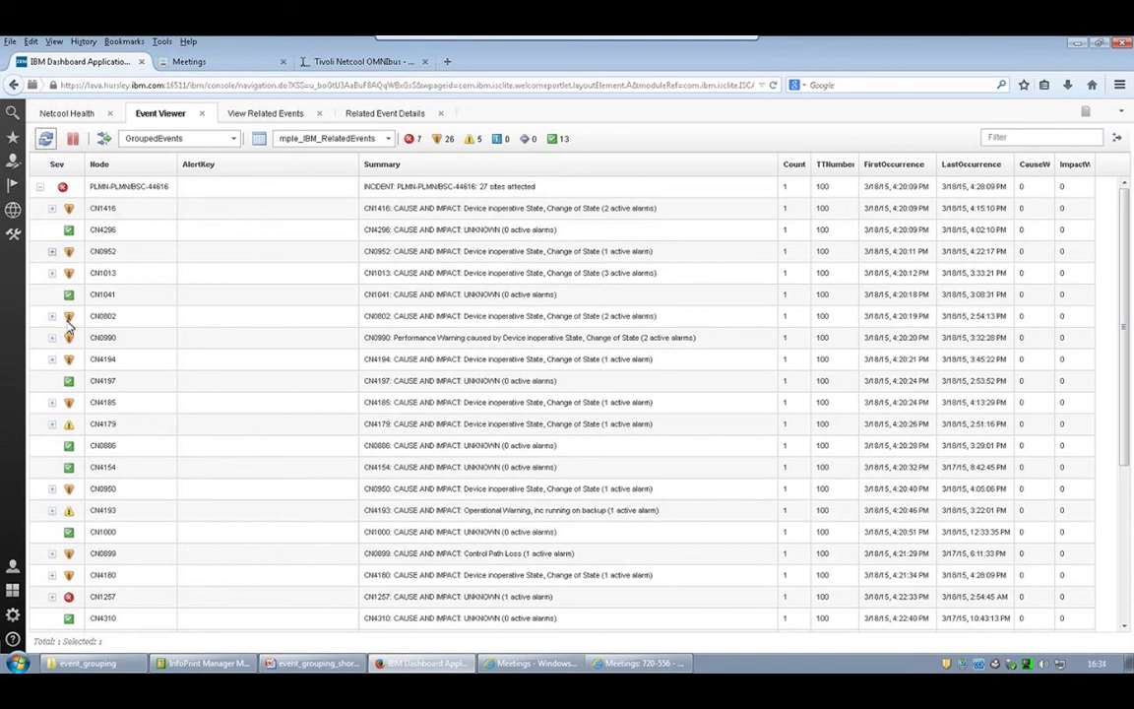
left_click(52, 252)
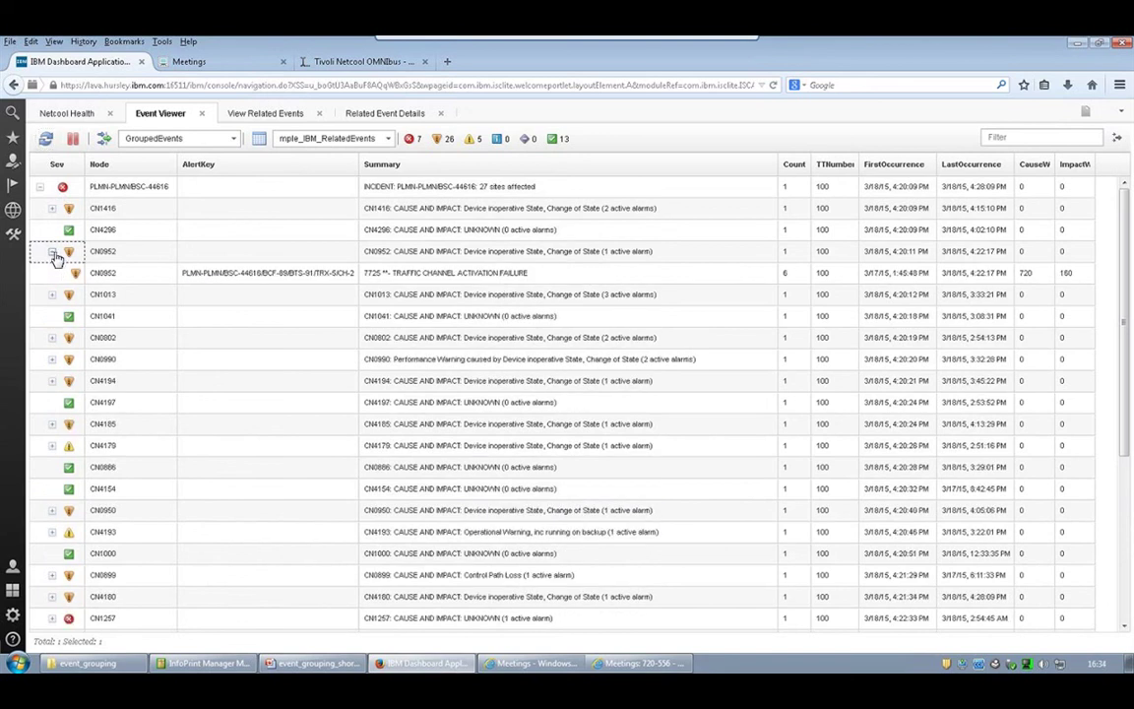
left_click(53, 252)
left_click(52, 274)
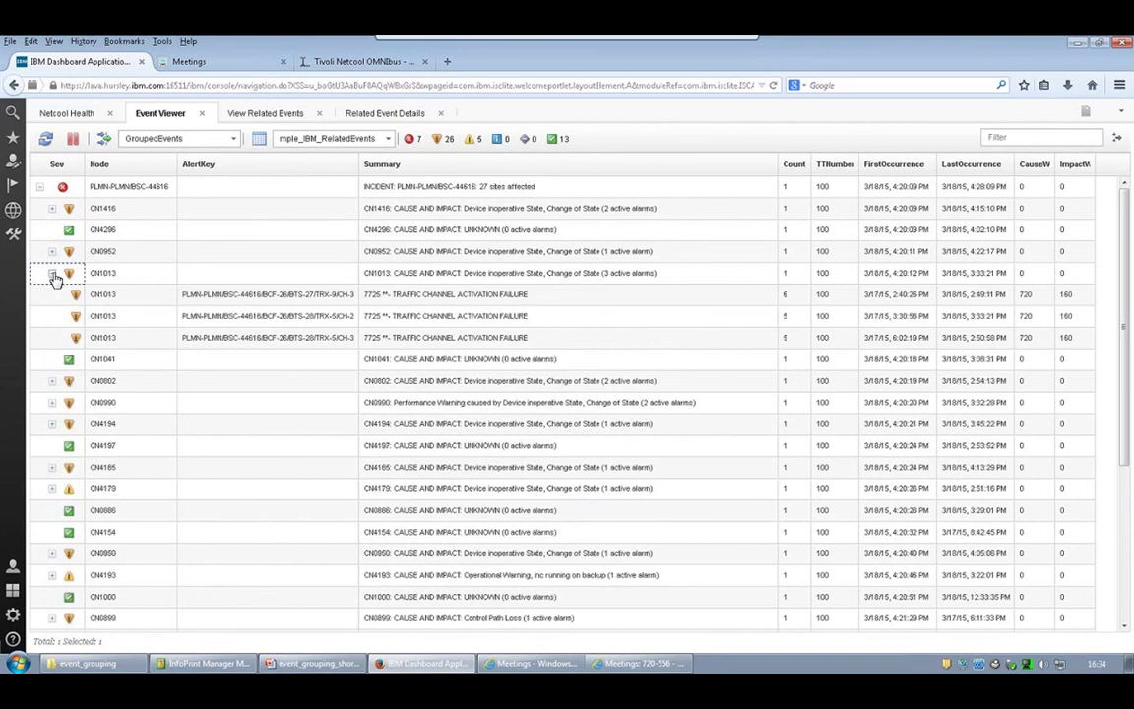
left_click(53, 274)
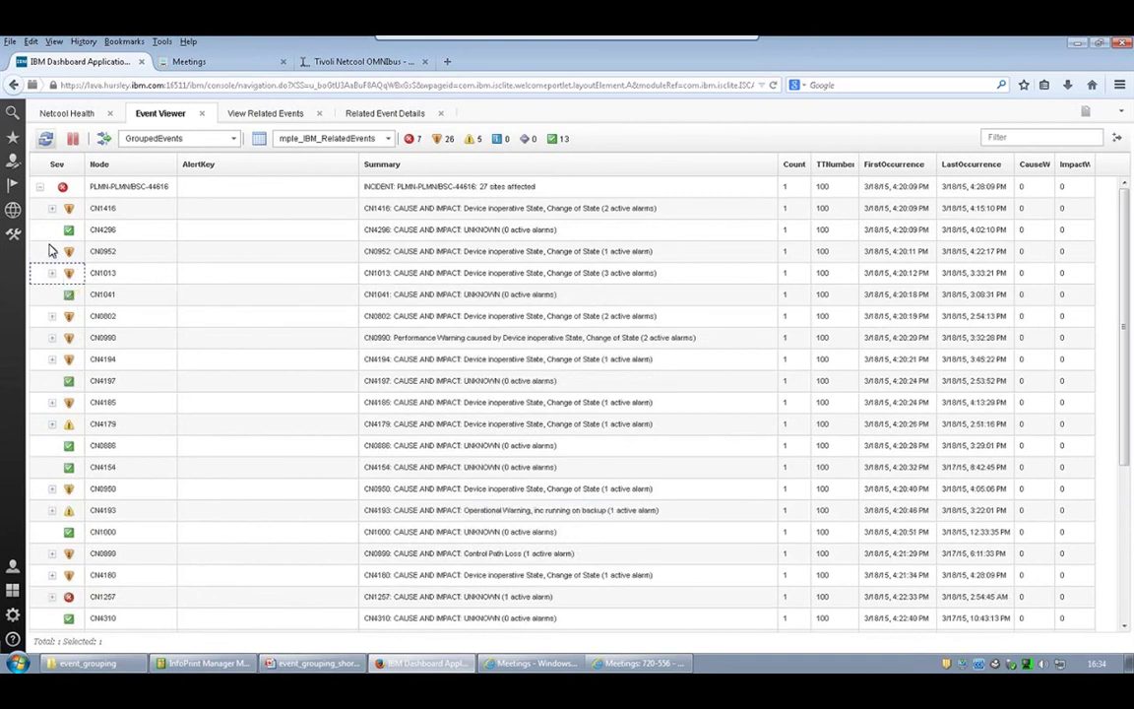
left_click(46, 140)
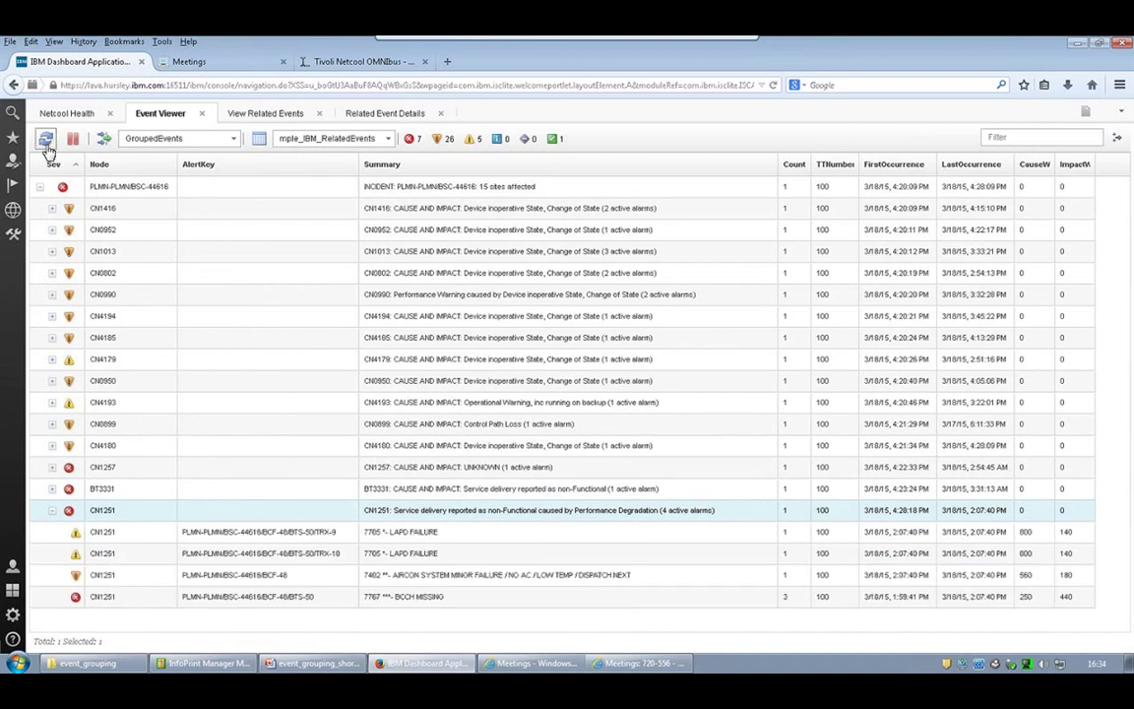
Step: Expand sites CN1416, CN0952 and CN1013 under the incident to show their remaining active alarms
left_click(53, 208)
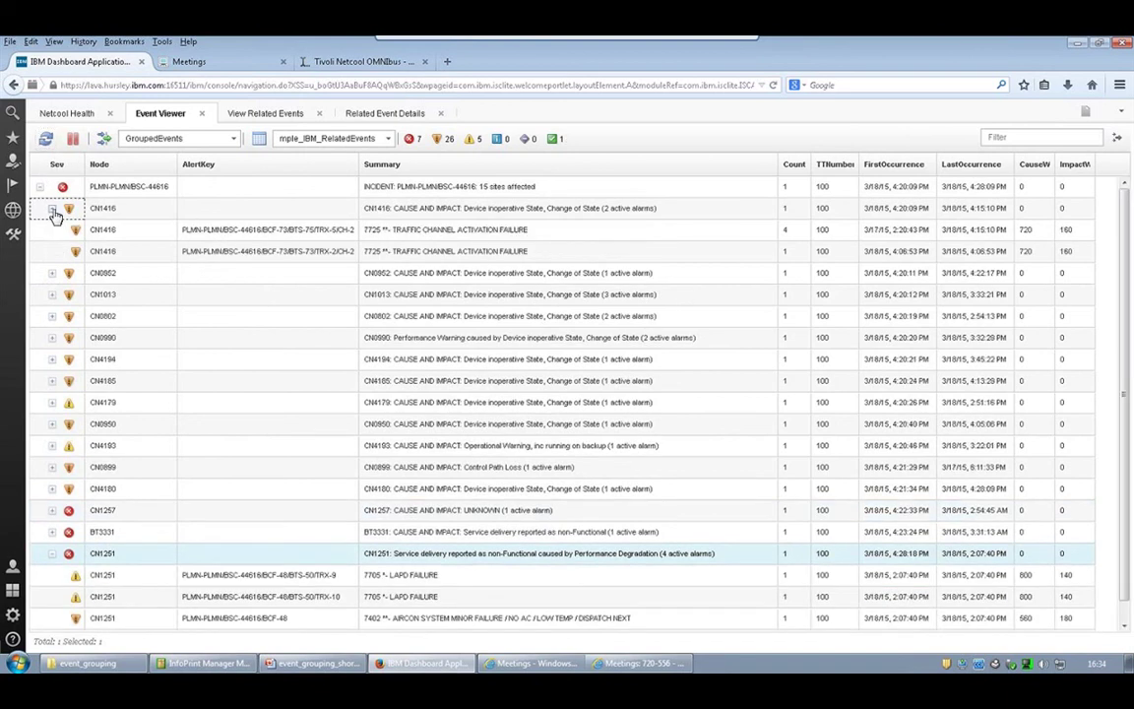
left_click(52, 273)
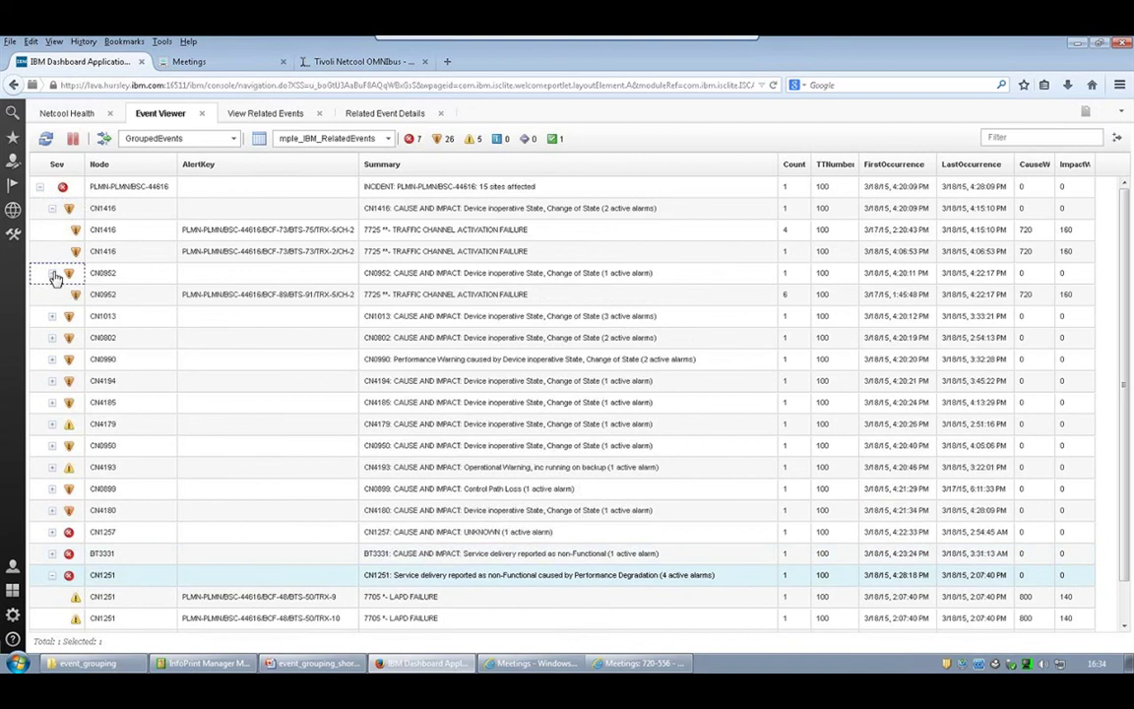
left_click(52, 316)
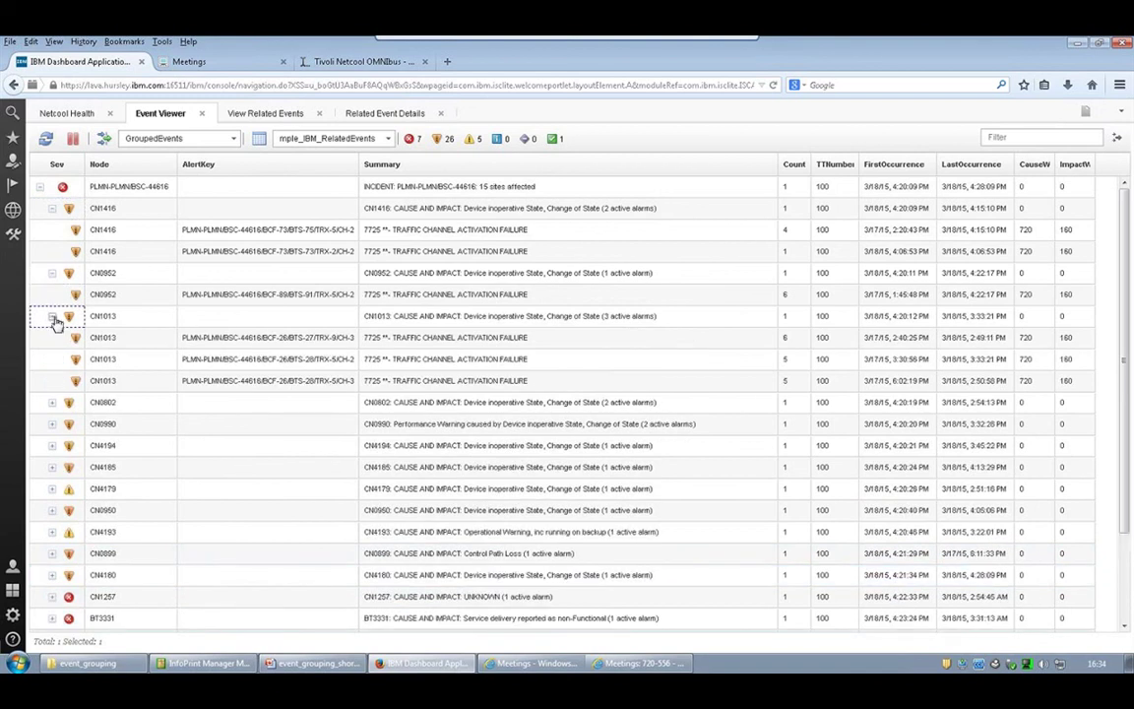
Step: Prioritize CN1416's TRAFFIC CHANNEL ACTIVATION FAILURE alarm on BTS-75/TRX-5 as critical
right_click(110, 233)
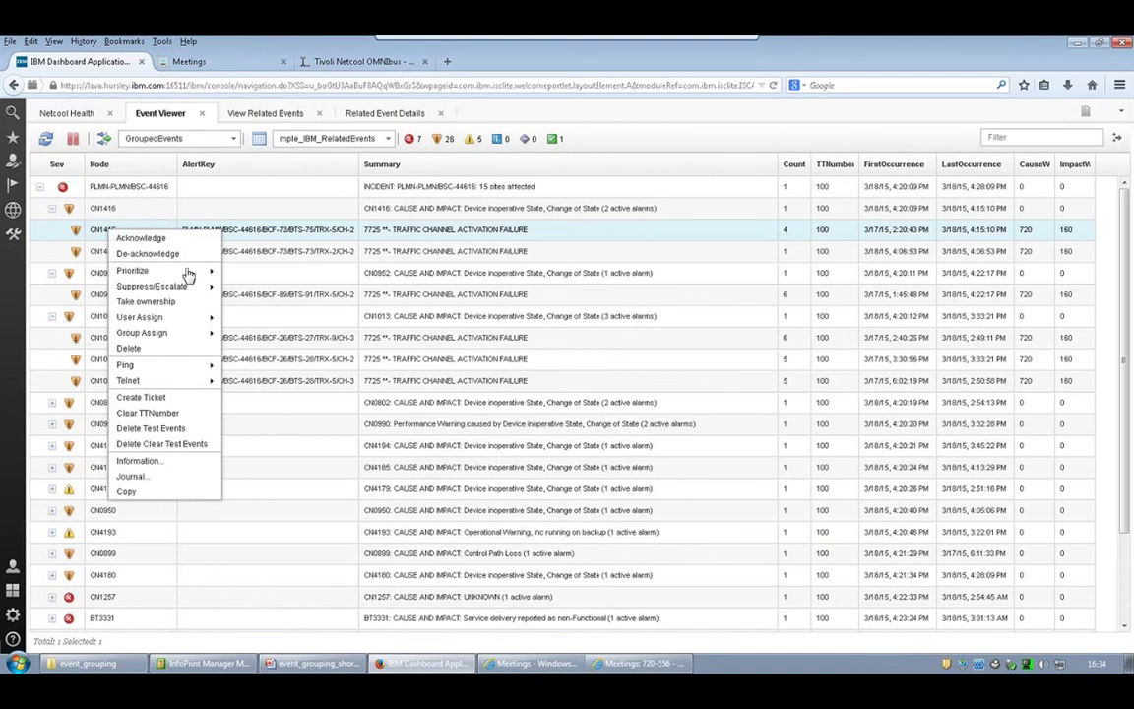
left_click(190, 272)
left_click(240, 271)
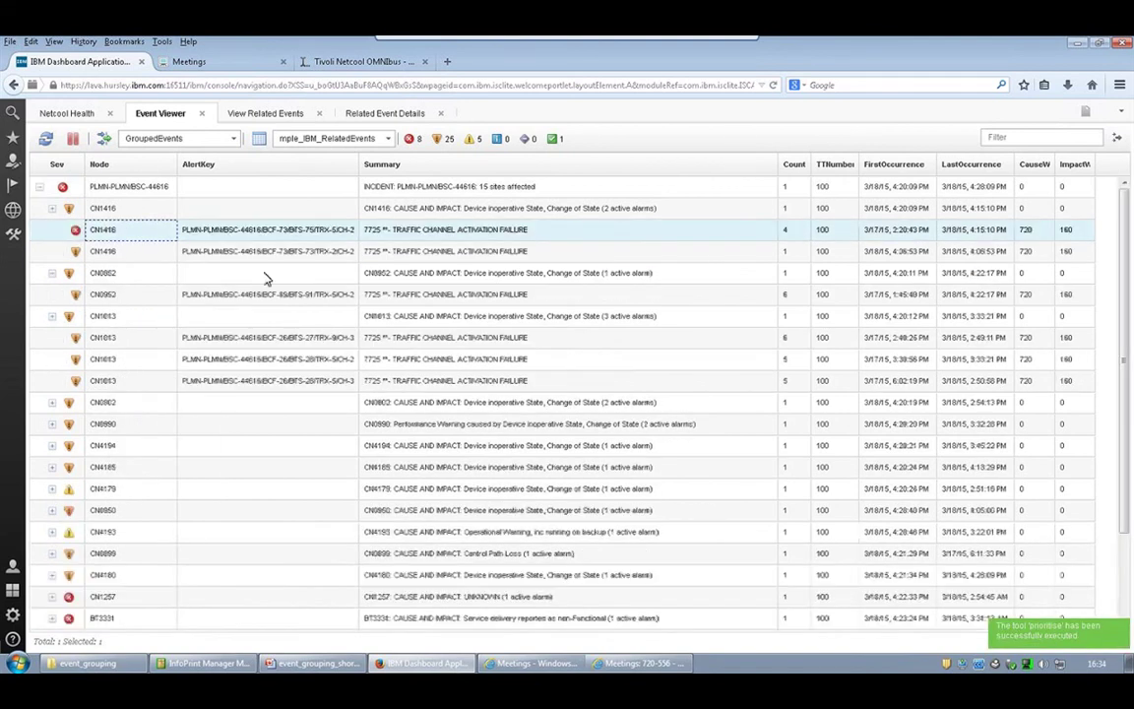
Step: Collapse the expanded sites CN1416, CN0952 and CN1013, and refresh the list to check CN1416's severity against its alarms
left_click(53, 274)
left_click(53, 295)
left_click(53, 207)
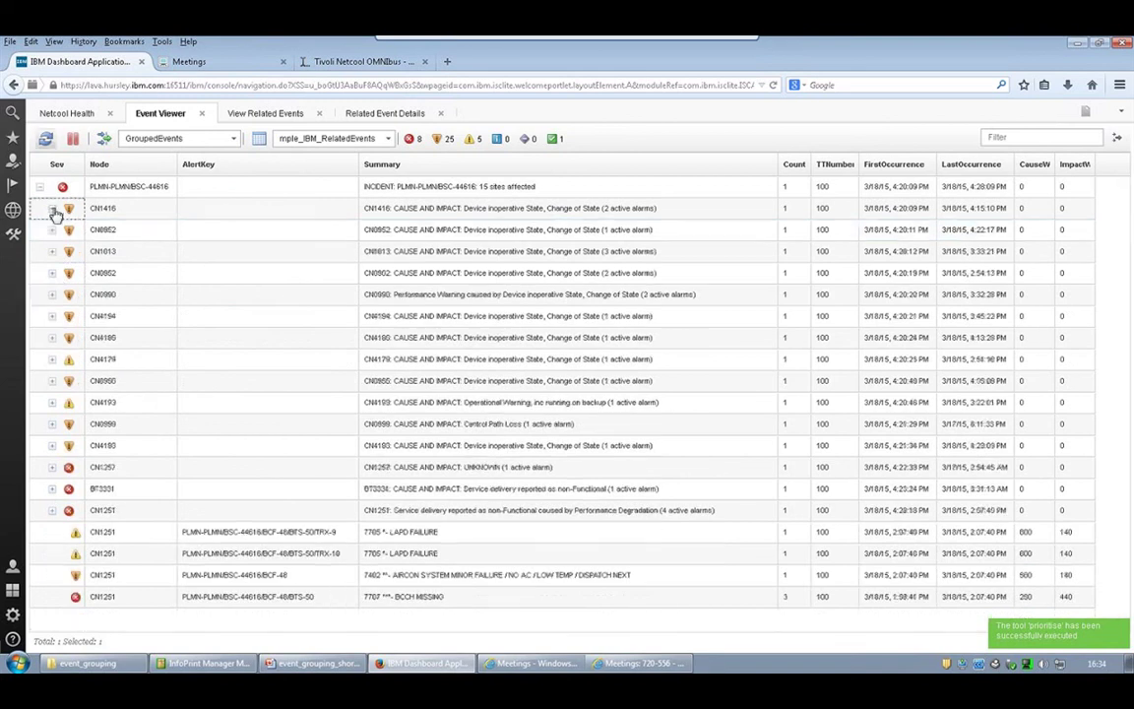
left_click(46, 140)
left_click(52, 208)
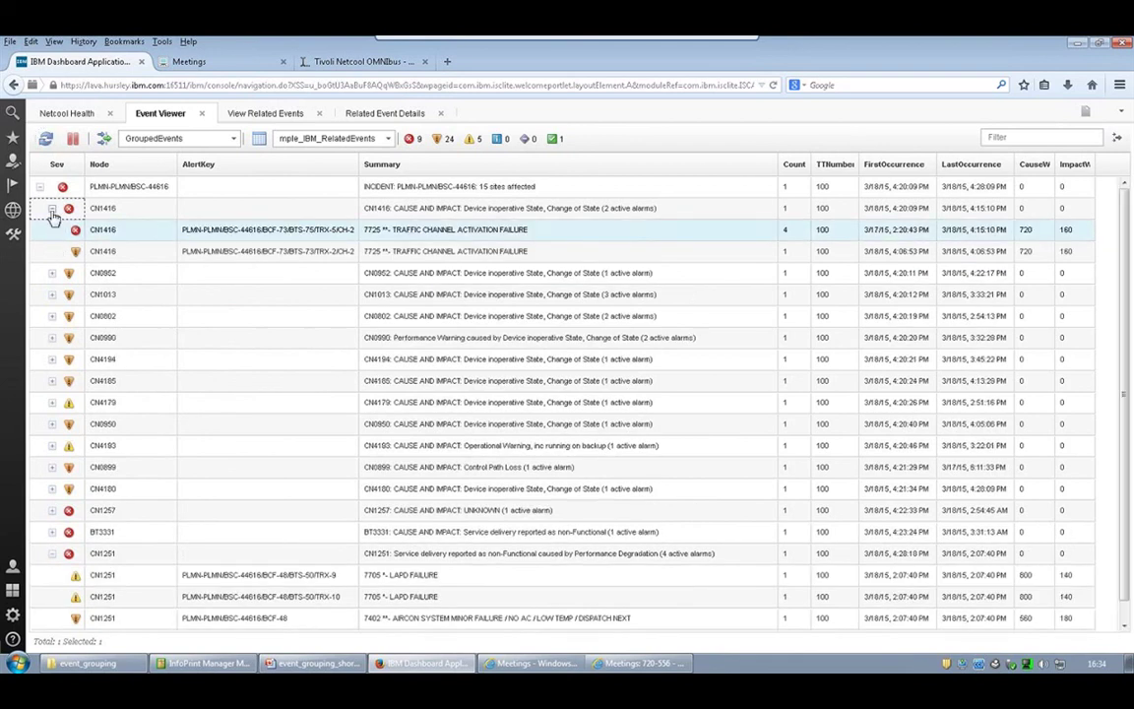
left_click(52, 209)
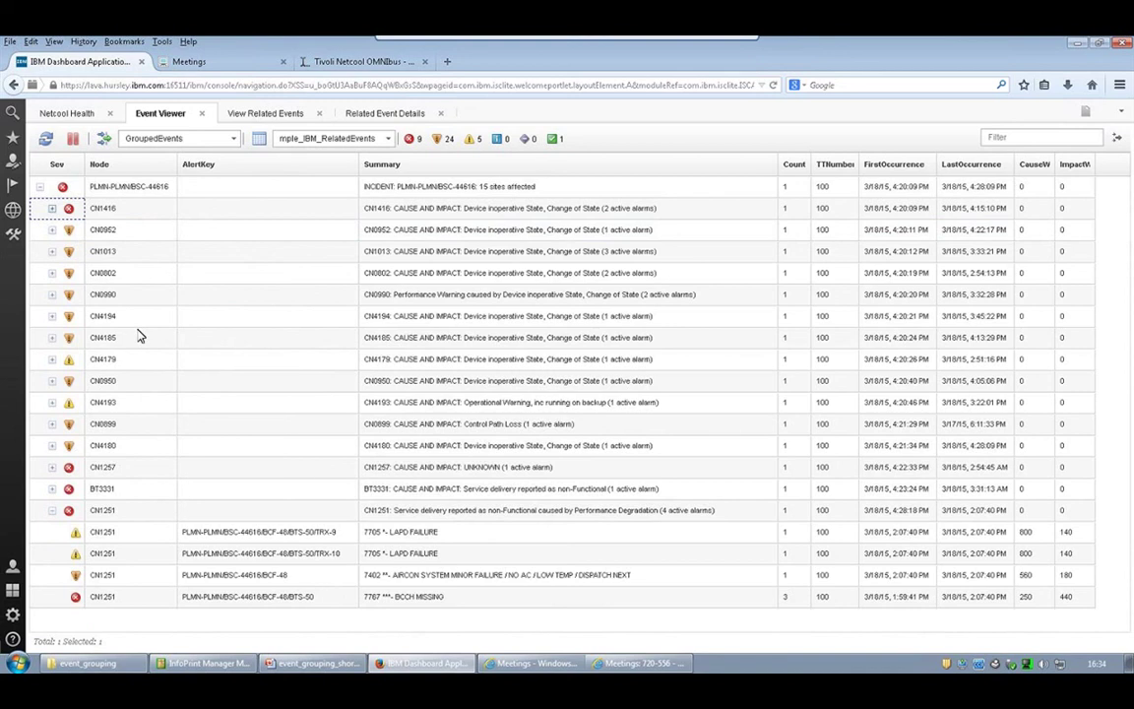
left_click(52, 209)
left_click(52, 209)
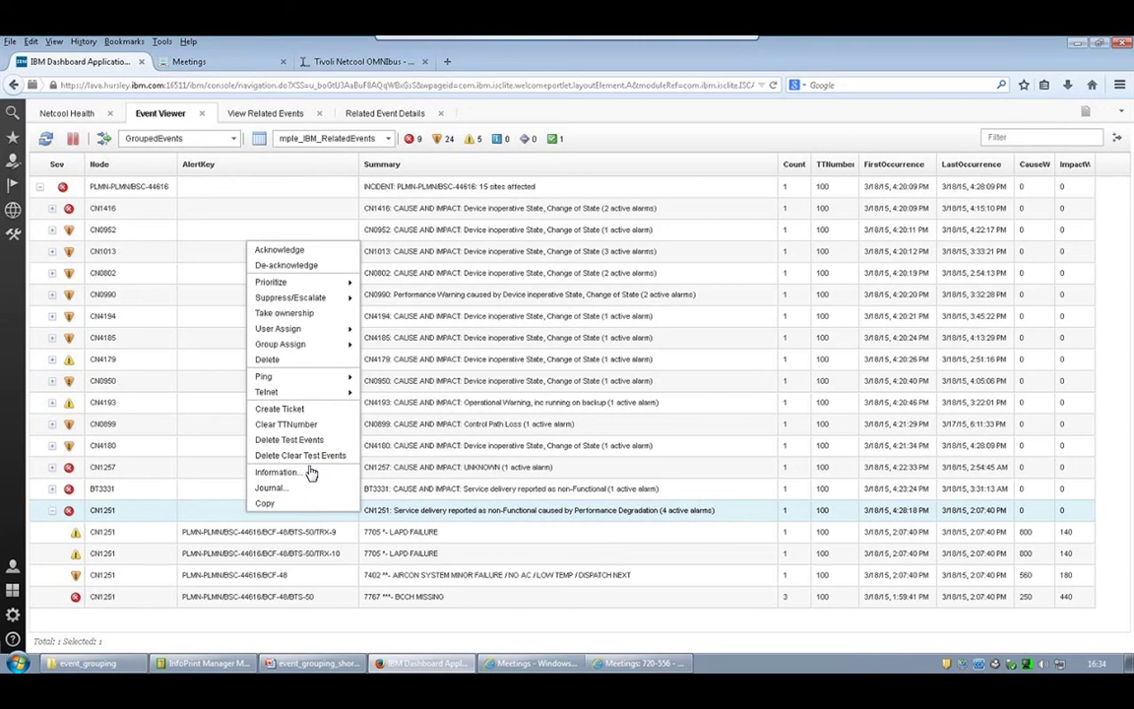
left_click(264, 518)
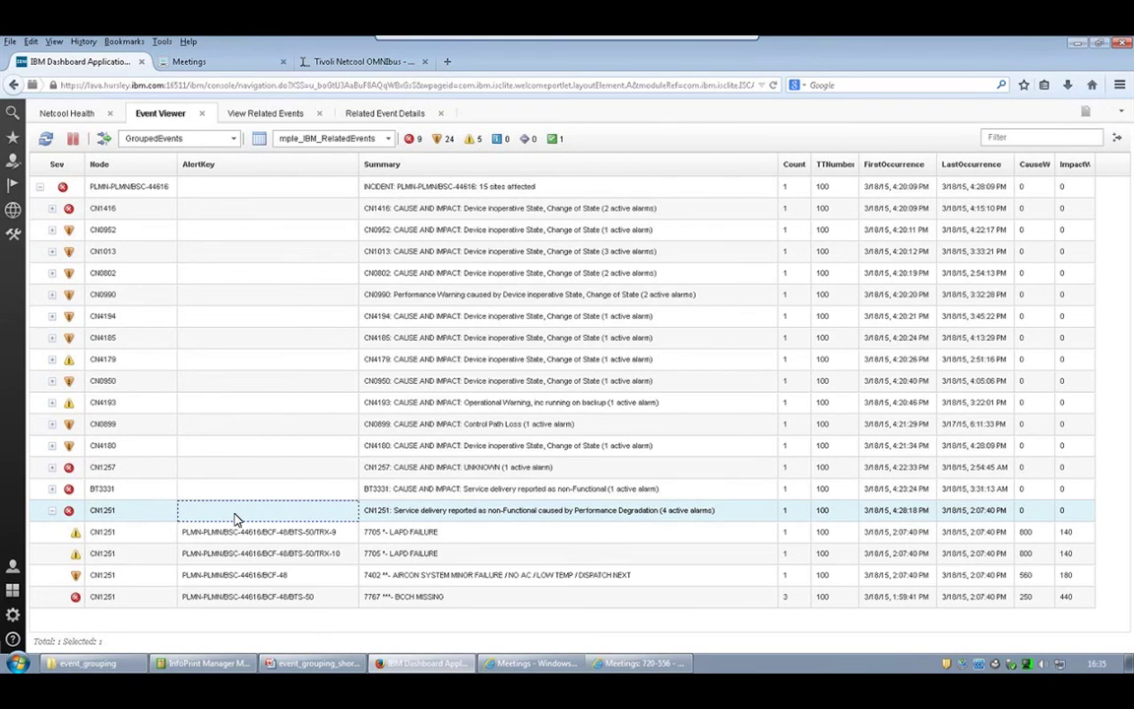
mouse_move(30, 588)
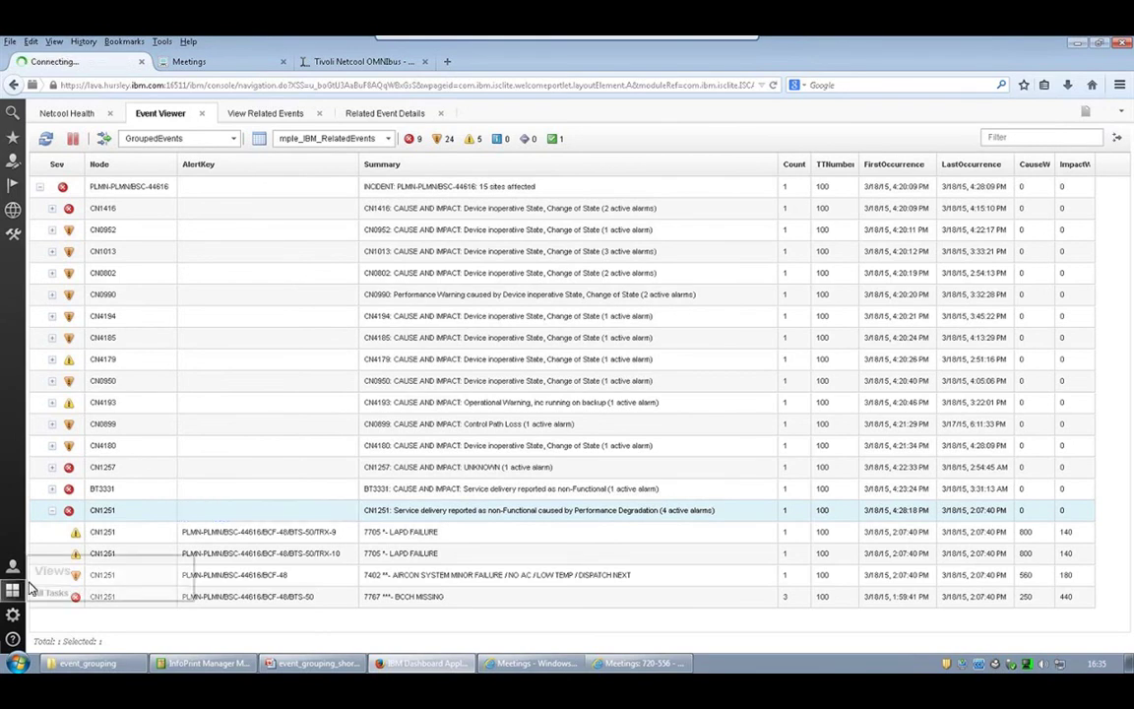
mouse_move(12, 616)
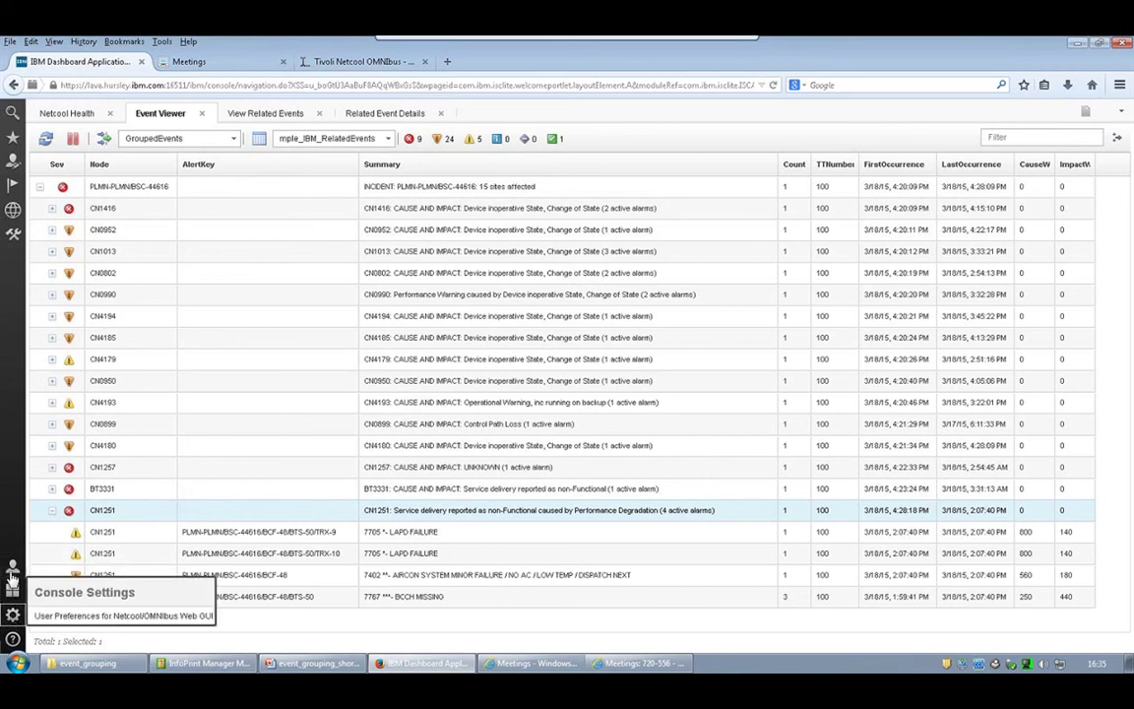
mouse_move(16, 193)
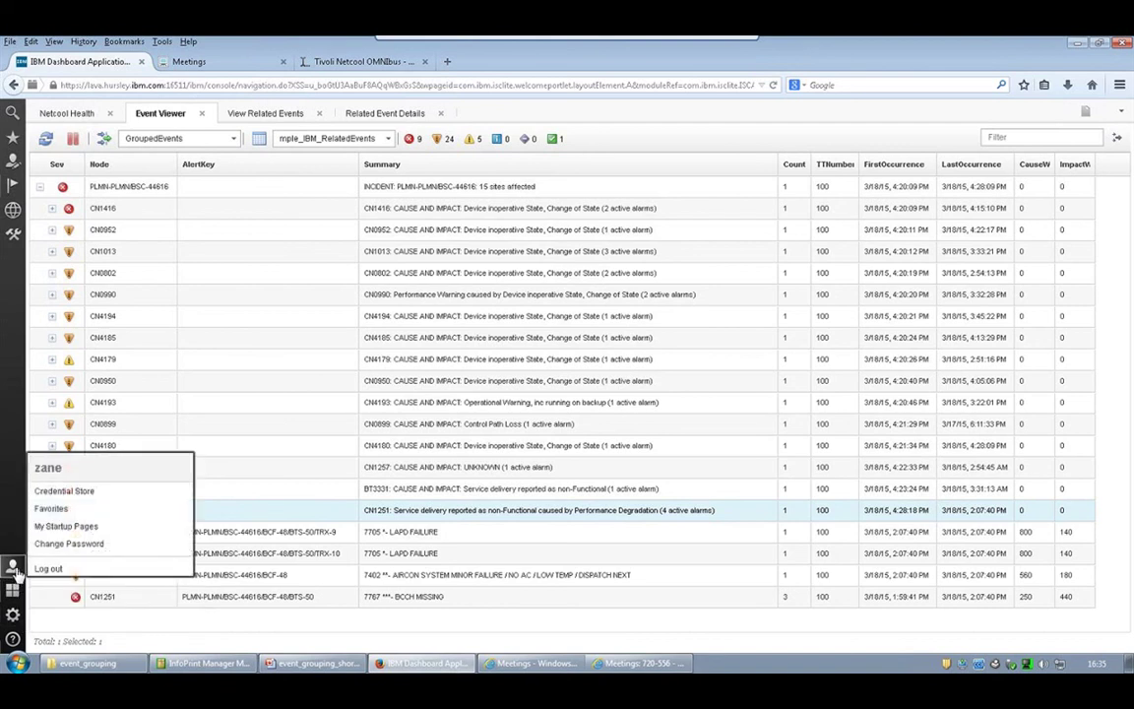
mouse_move(18, 234)
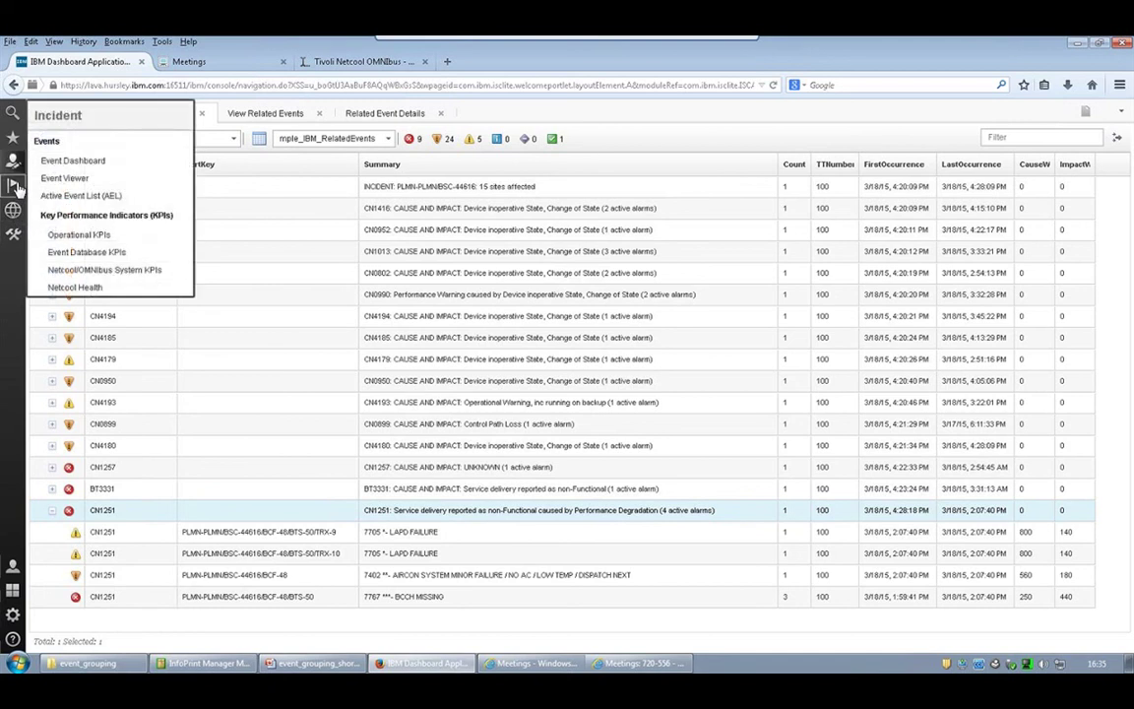
mouse_move(14, 164)
mouse_move(13, 141)
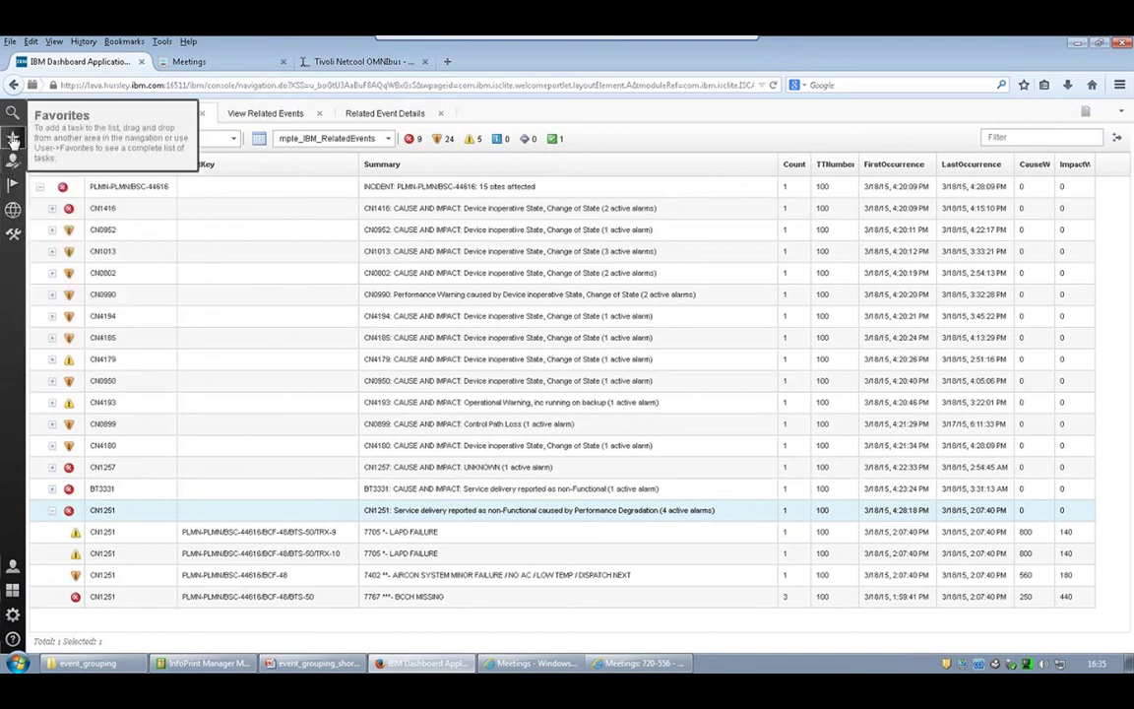
mouse_move(12, 115)
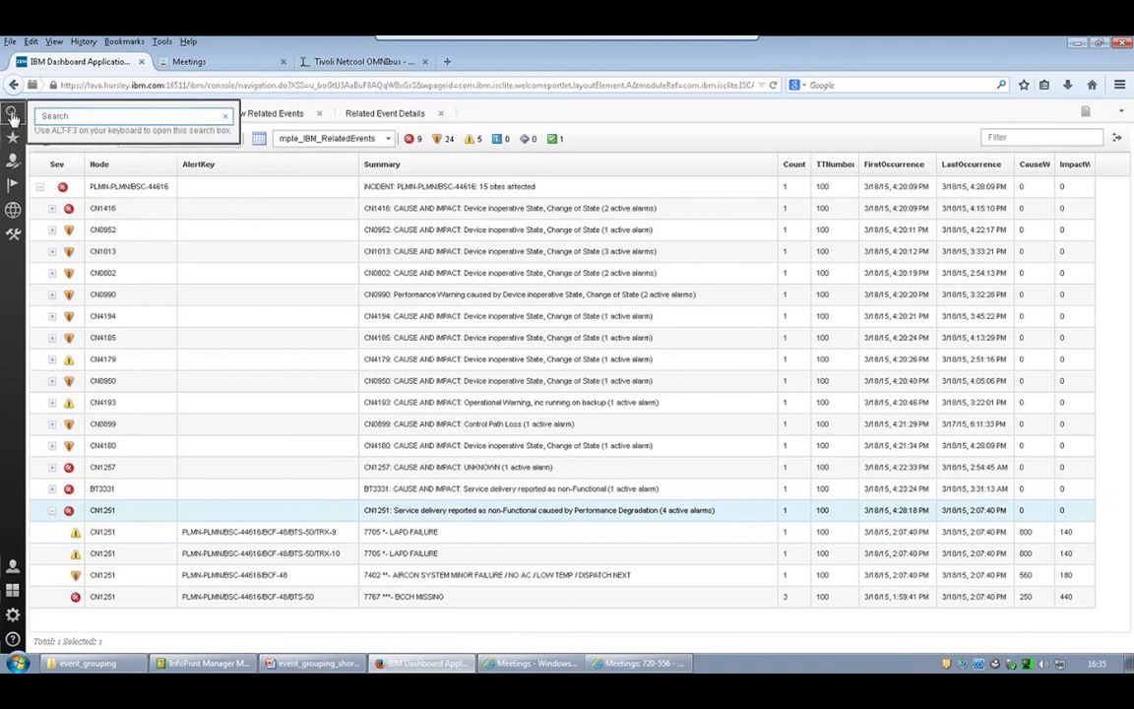
Step: Expand site CN0990 to inspect the alarms behind its performance warning summary, and collapse it again
left_click(271, 299)
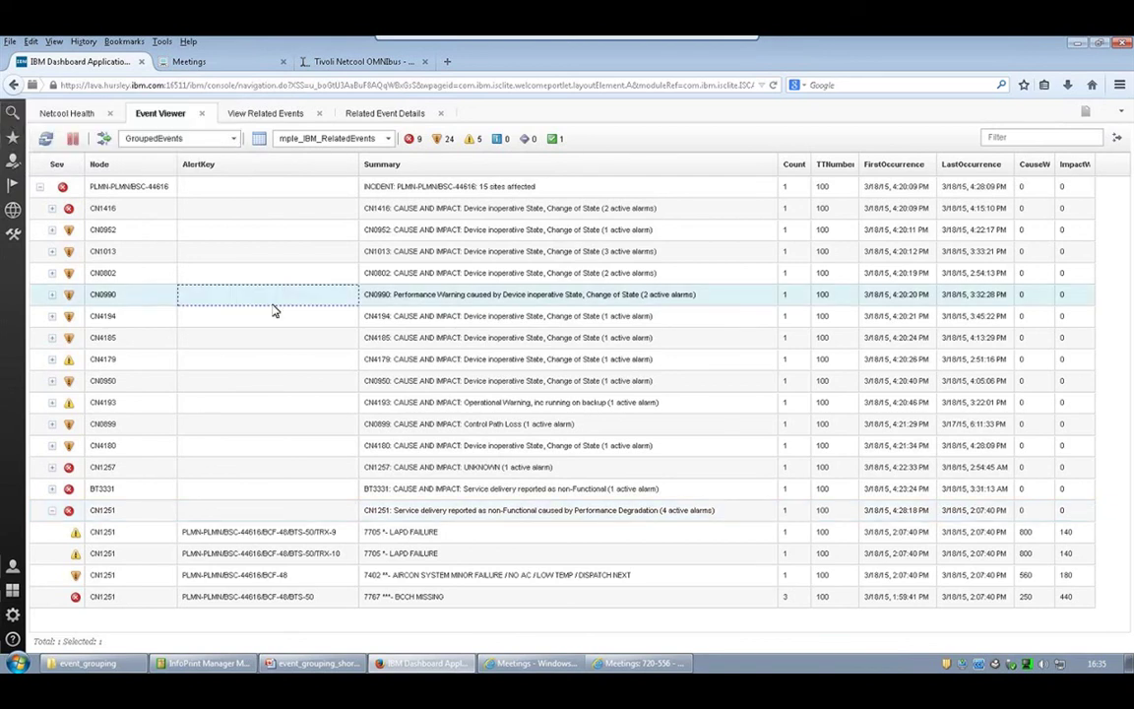
left_click(83, 300)
left_click(53, 295)
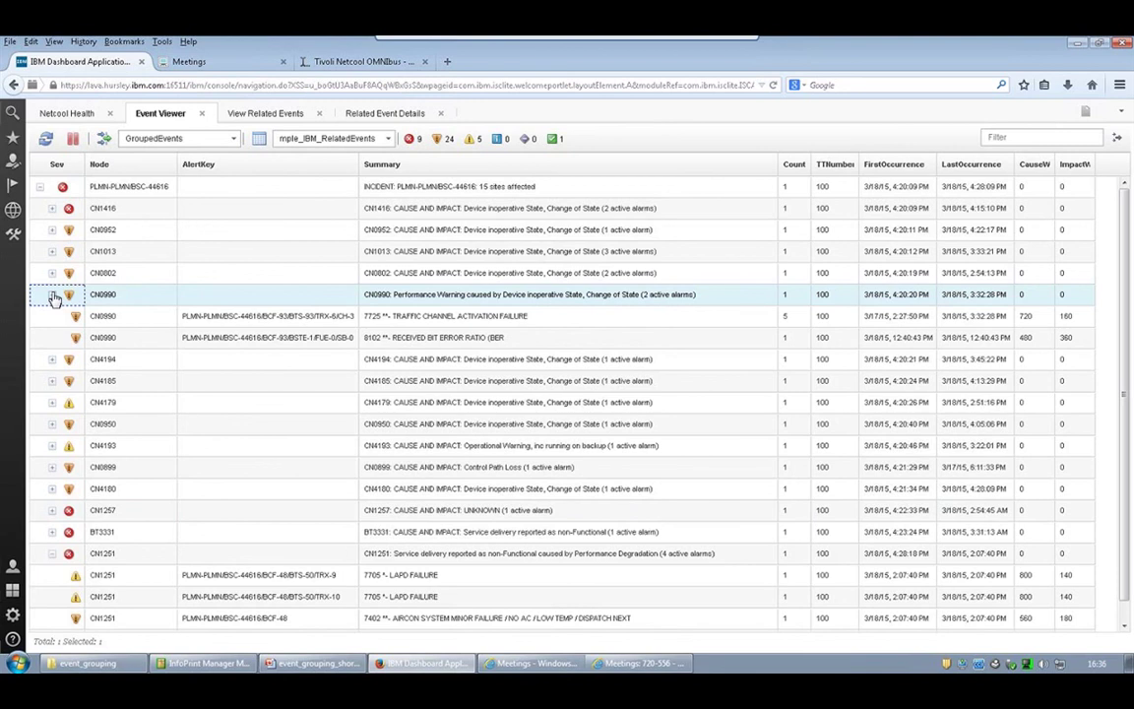
left_click(53, 295)
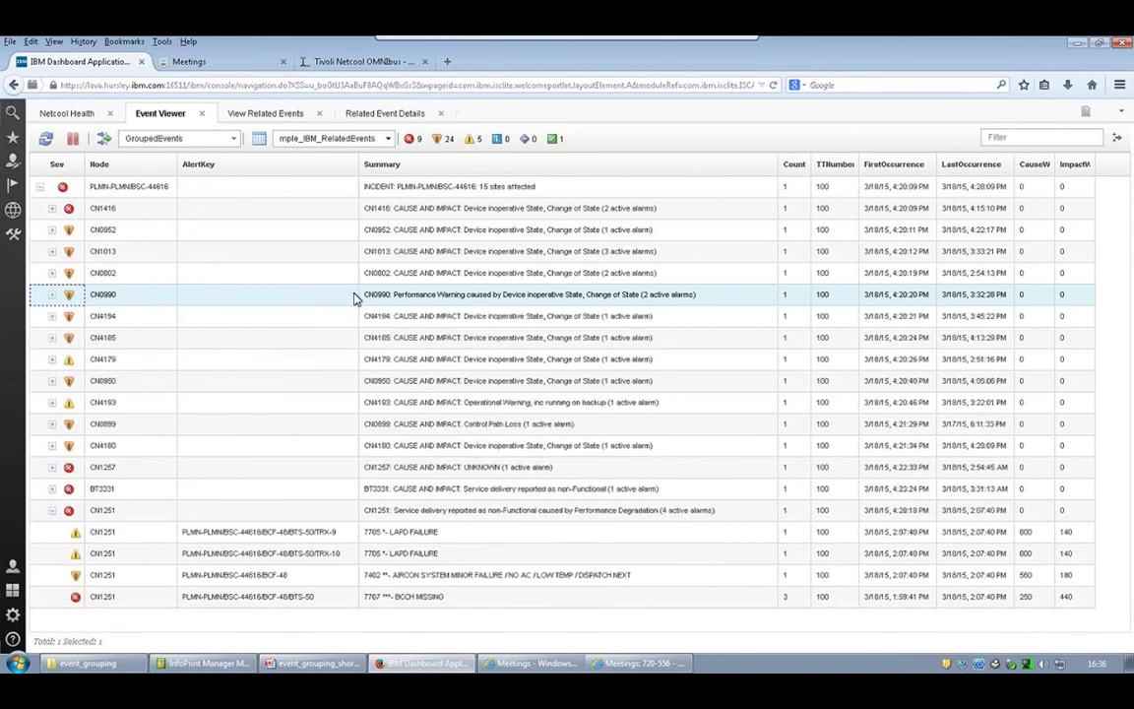
Step: Switch the grouped events to the Default view and look through the flat, ungrouped event list
left_click(389, 139)
key("Up")
key("Return")
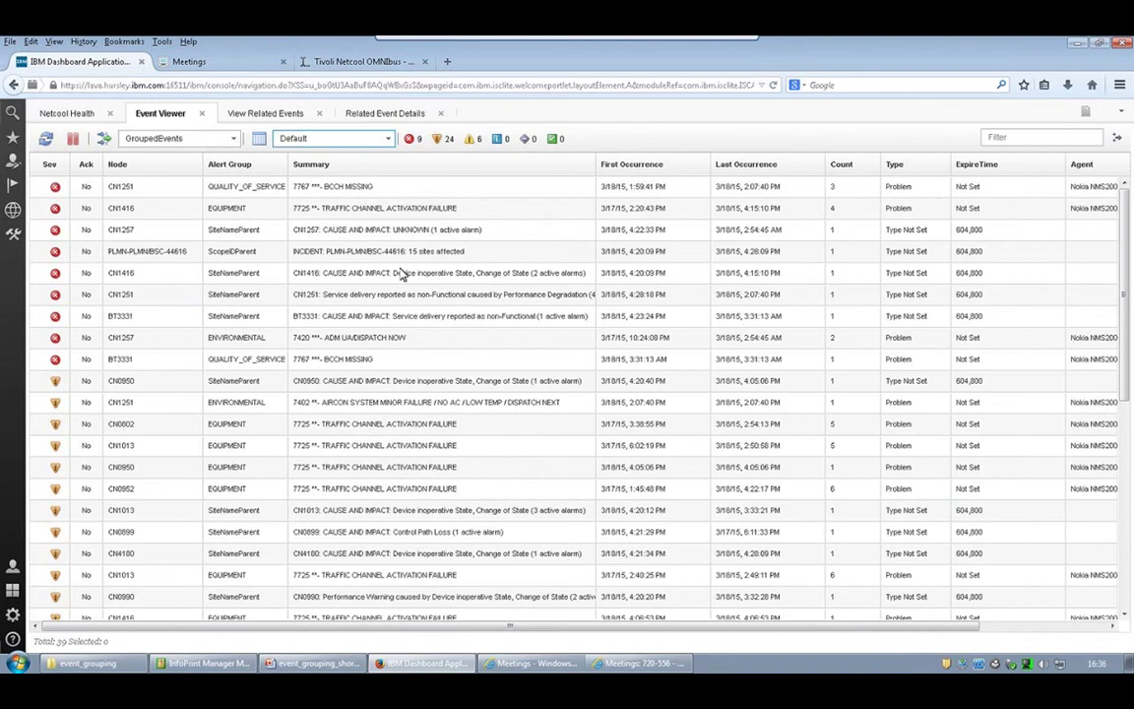
left_click(1126, 566)
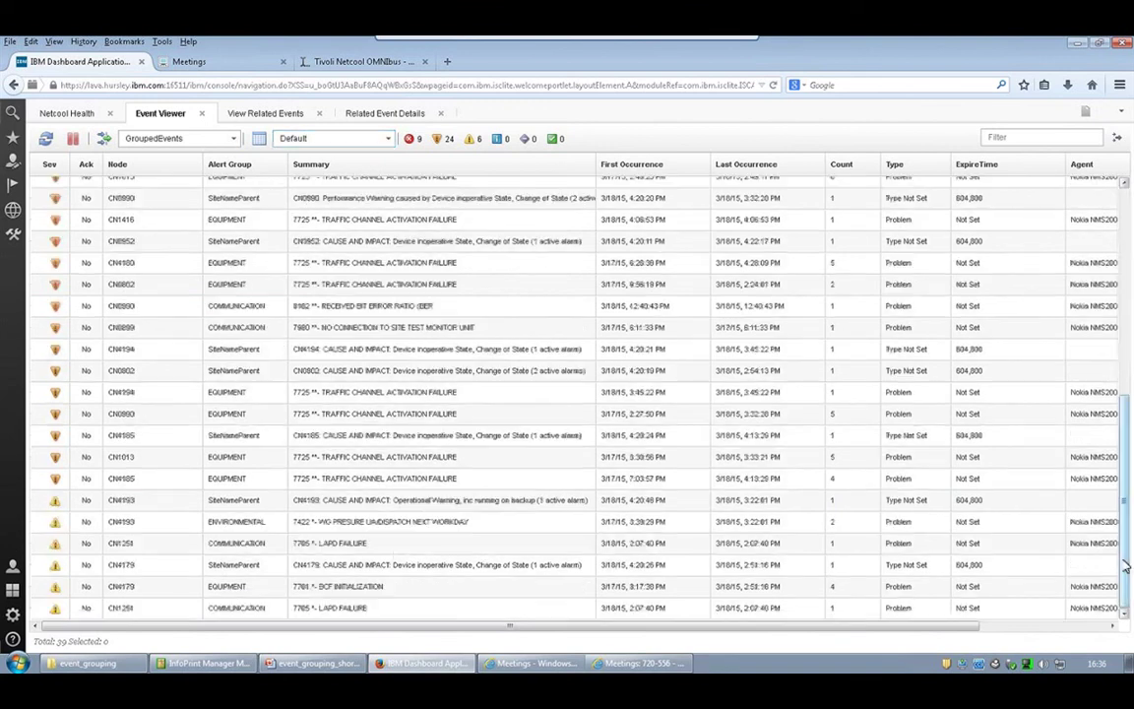
left_click_drag(1128, 563, 1129, 202)
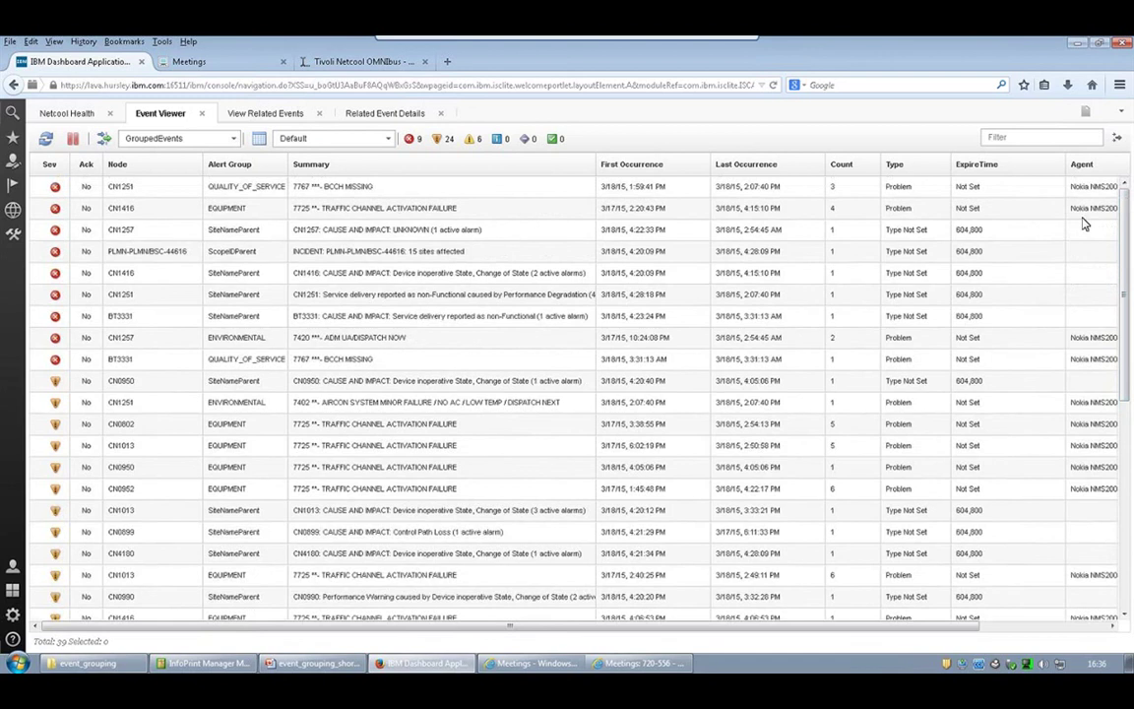
Step: Switch the event list back to the Example_IBM_RelatedEvents view
left_click(390, 139)
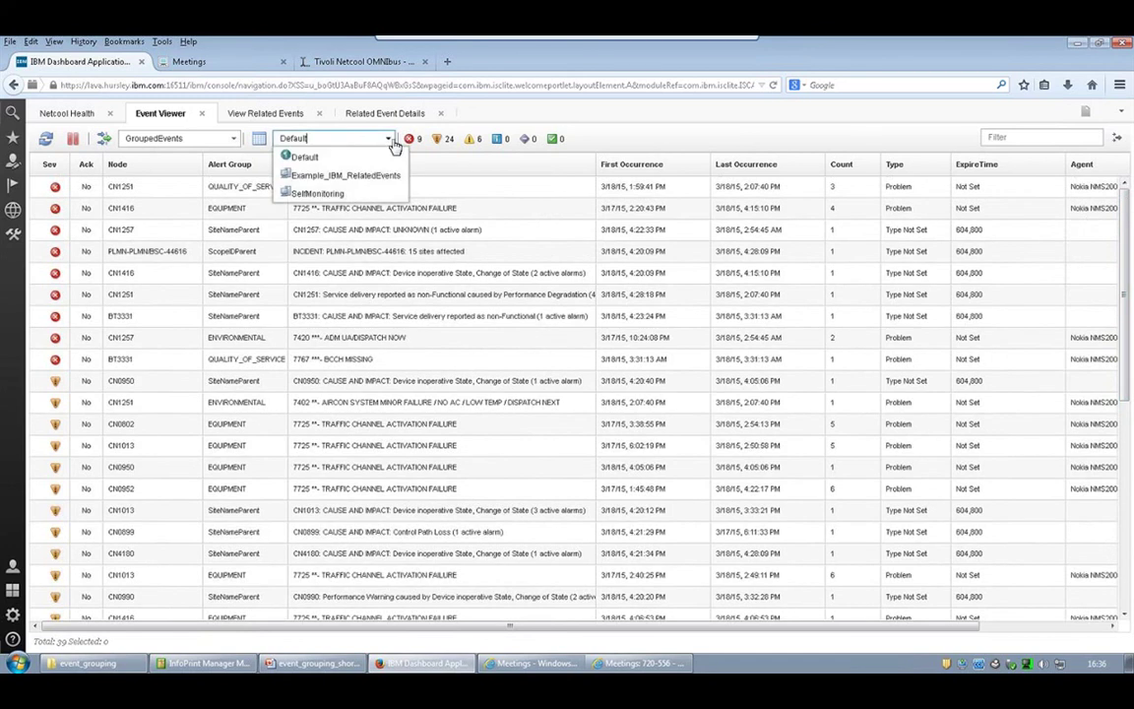
key("Down")
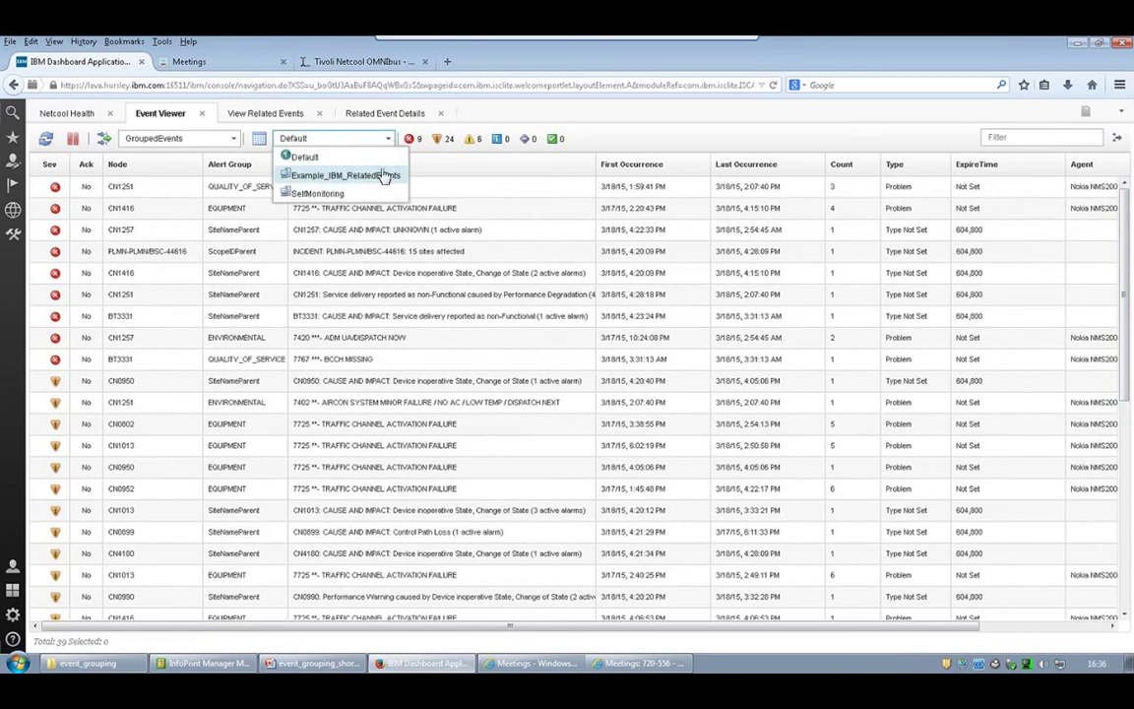
left_click(384, 176)
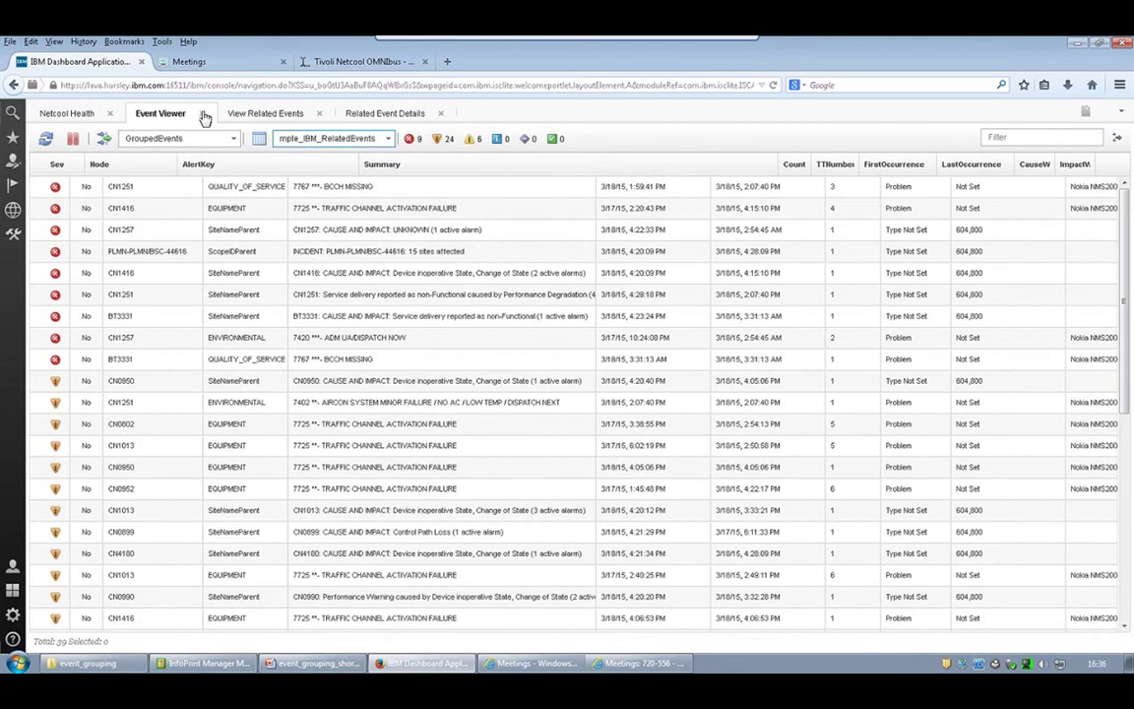
Step: Close the Related Event Details, View Related Events and Event Viewer pages, keeping Netcool Health open
left_click(387, 115)
left_click(438, 114)
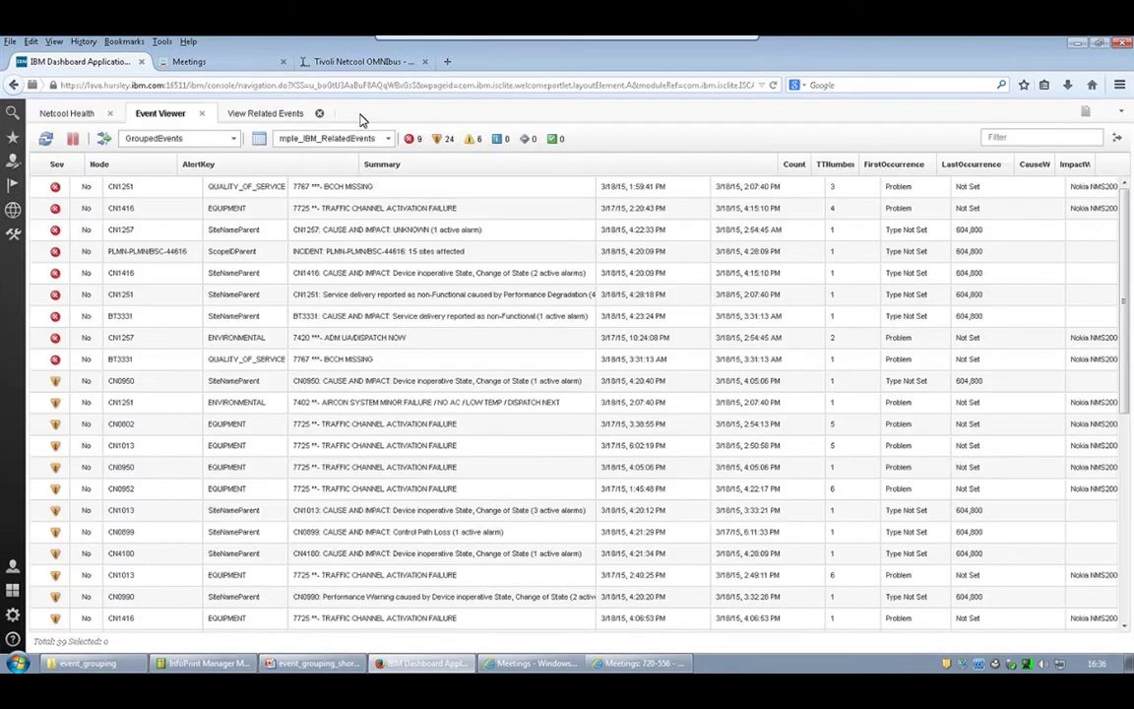
left_click(327, 115)
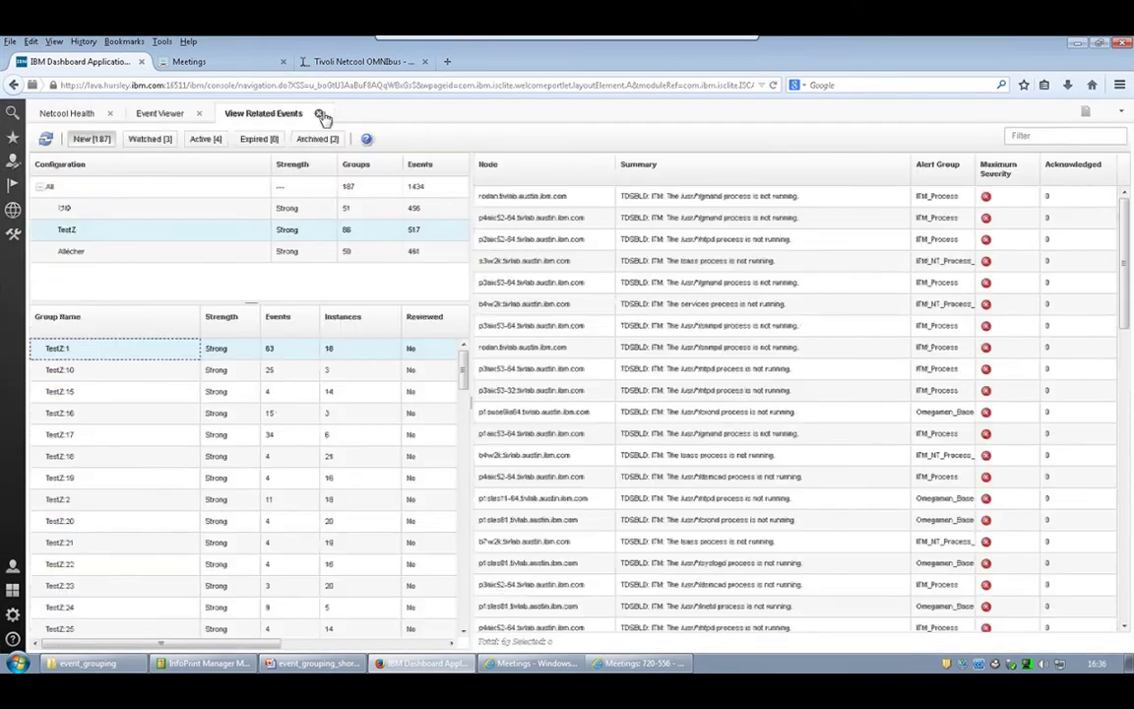
left_click(321, 114)
left_click(201, 114)
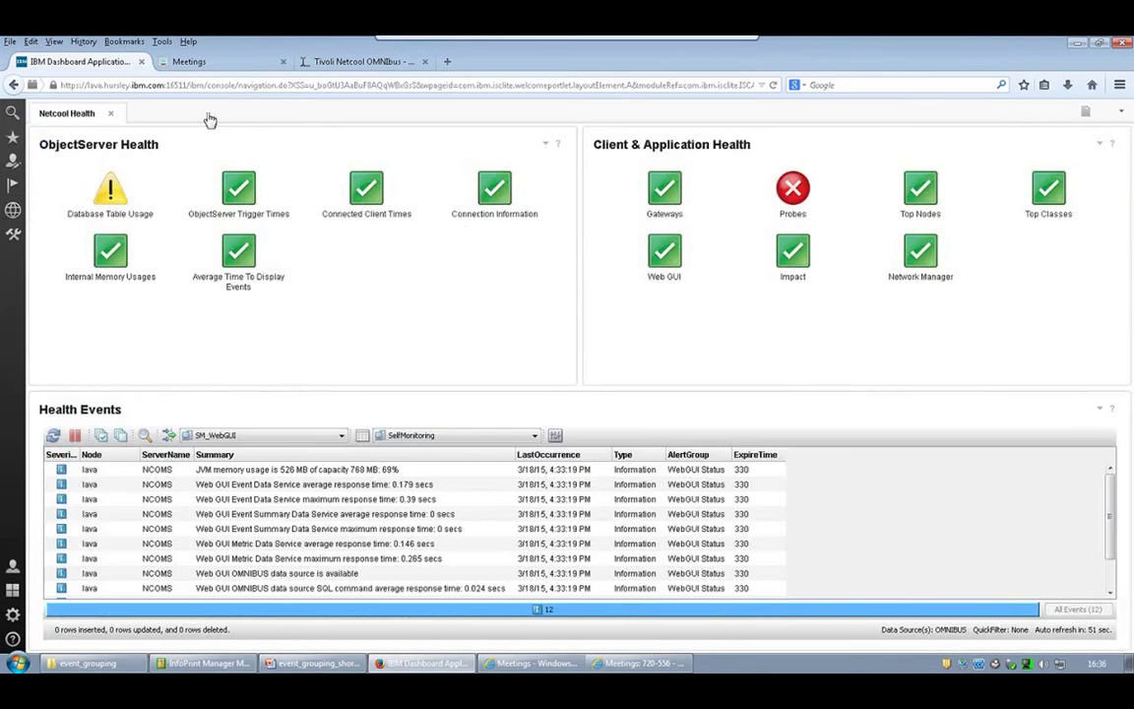
Step: Reopen the Event Viewer and expand incident PLMN-PLMN/BSC-44616 down to the alarms of site CN1251
mouse_move(13, 184)
left_click(63, 177)
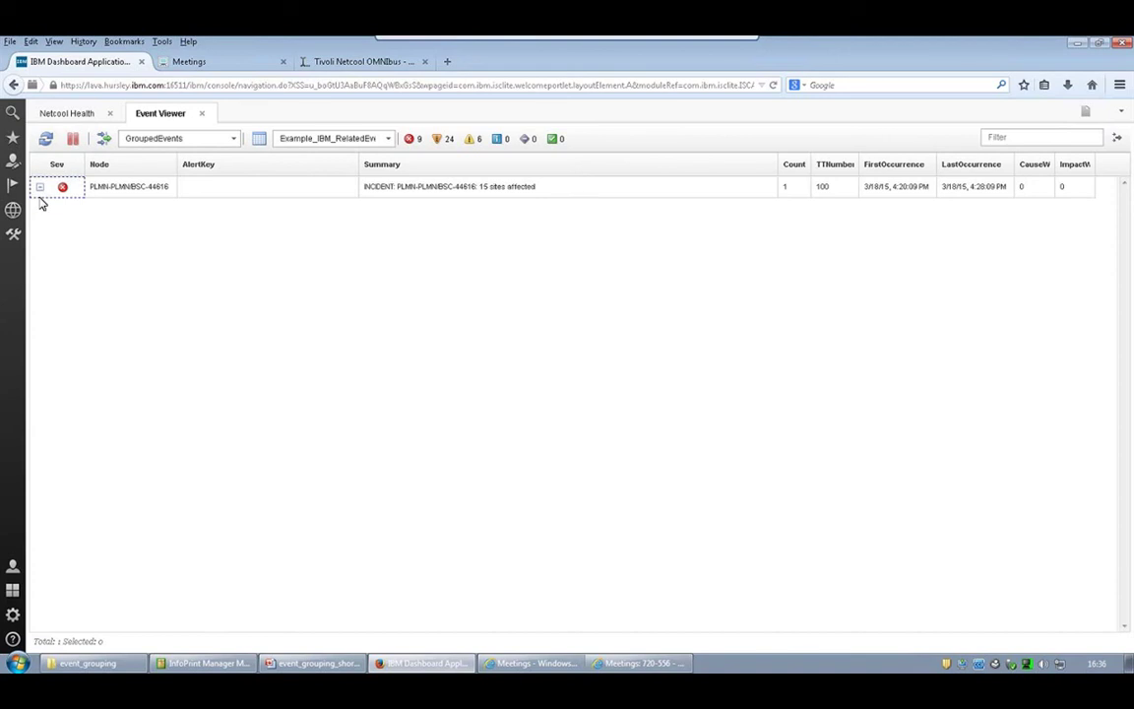
left_click(41, 187)
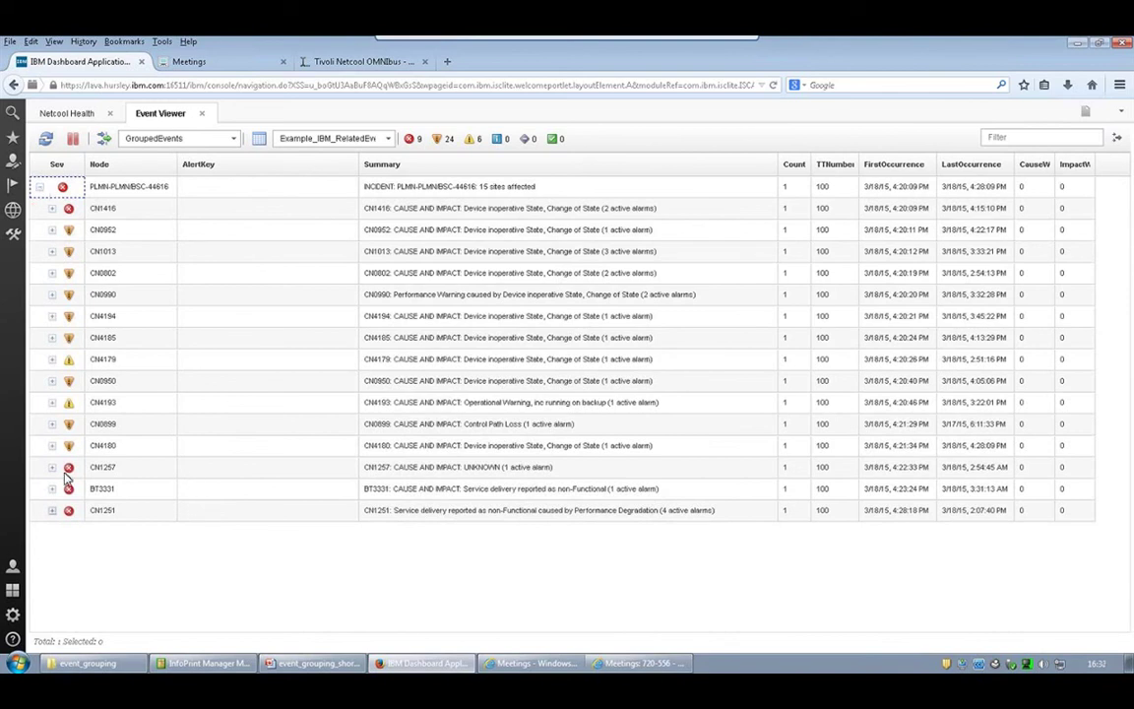
left_click(53, 511)
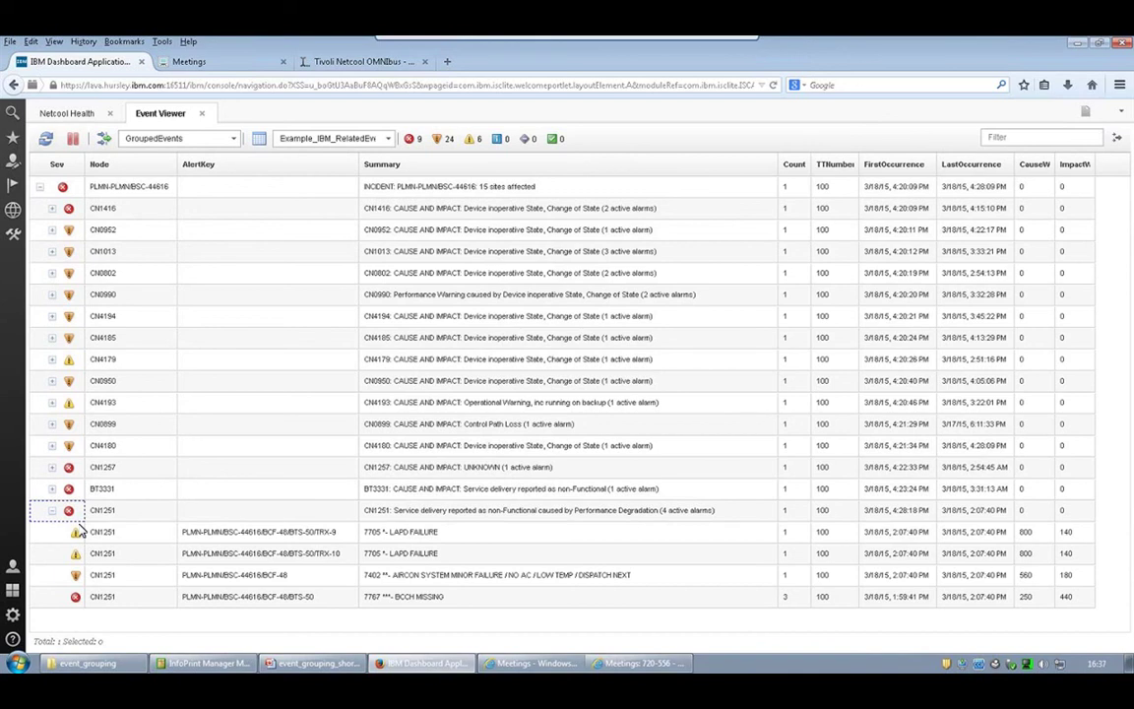
Step: Select the CN1251 site event and repeatedly collapse and expand its alarms, finishing with the site collapsed
left_click(227, 519)
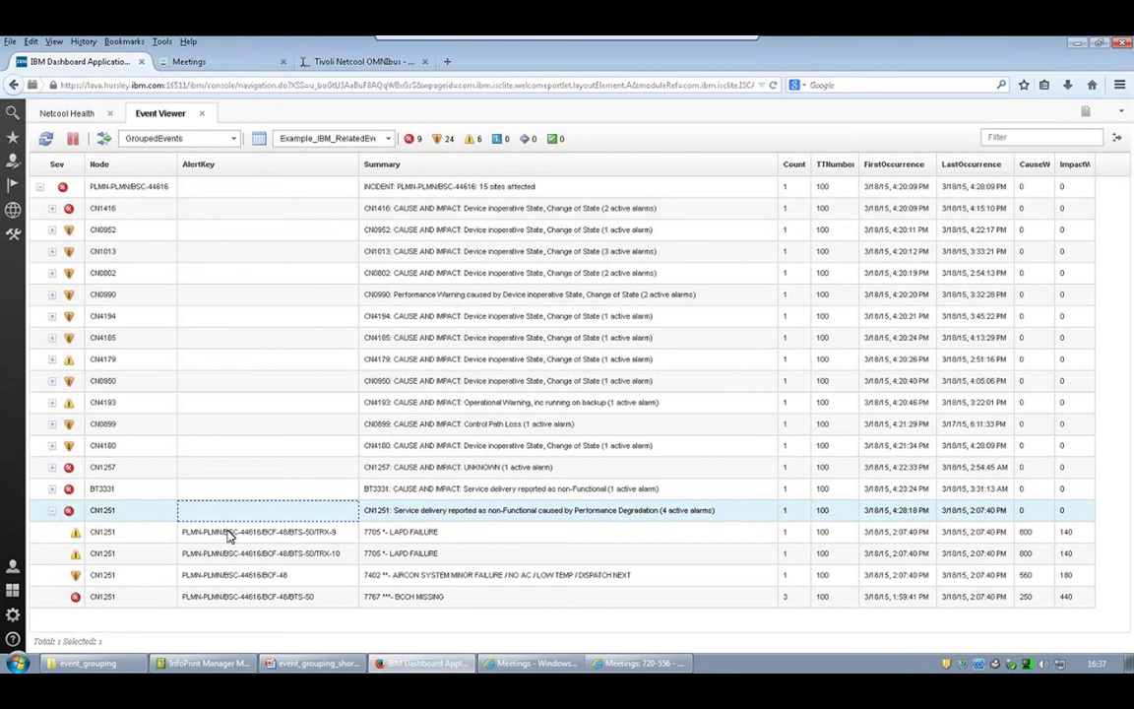
double_click(251, 520)
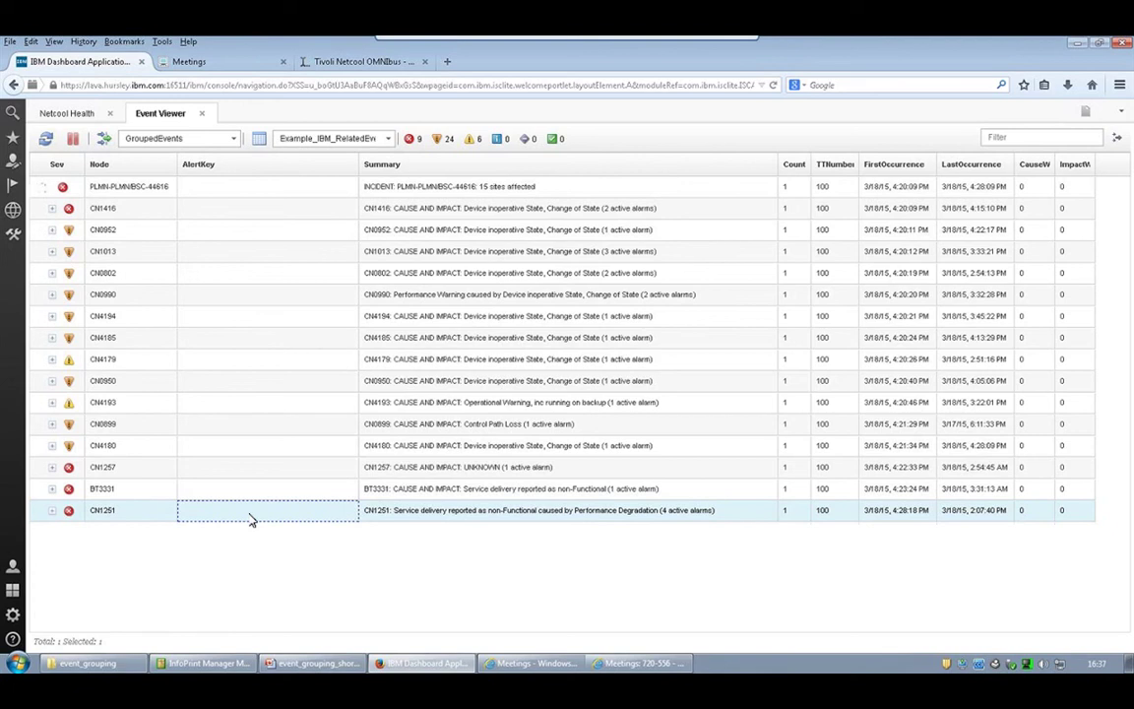
double_click(251, 520)
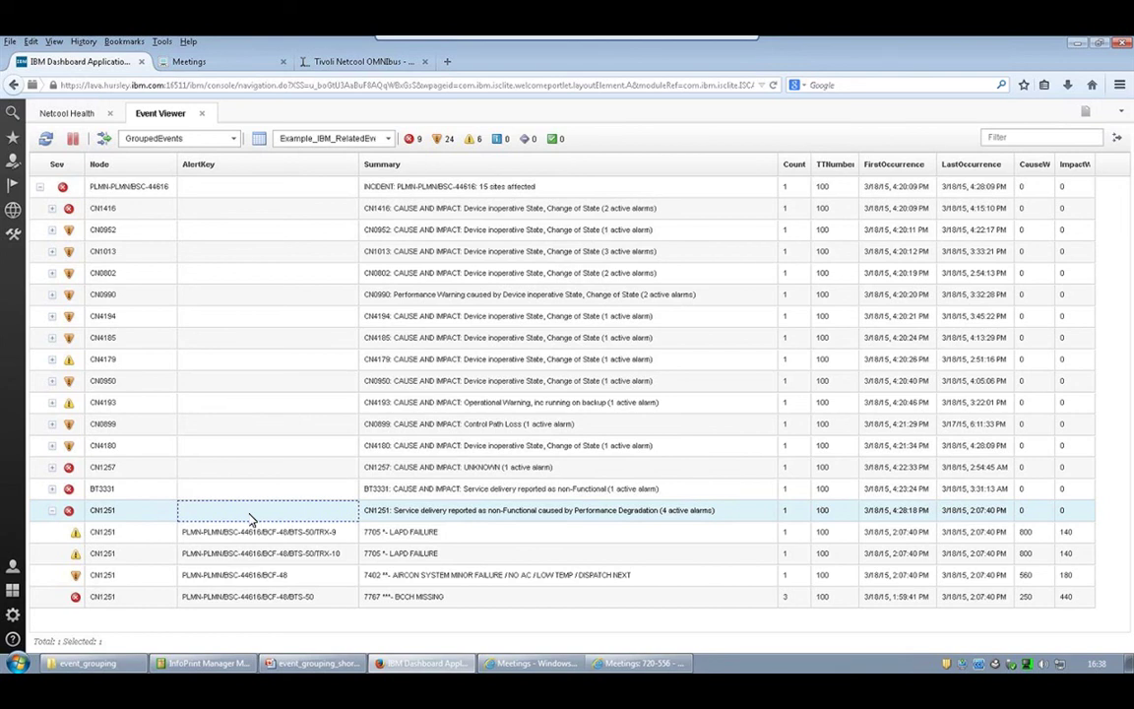
key("Left")
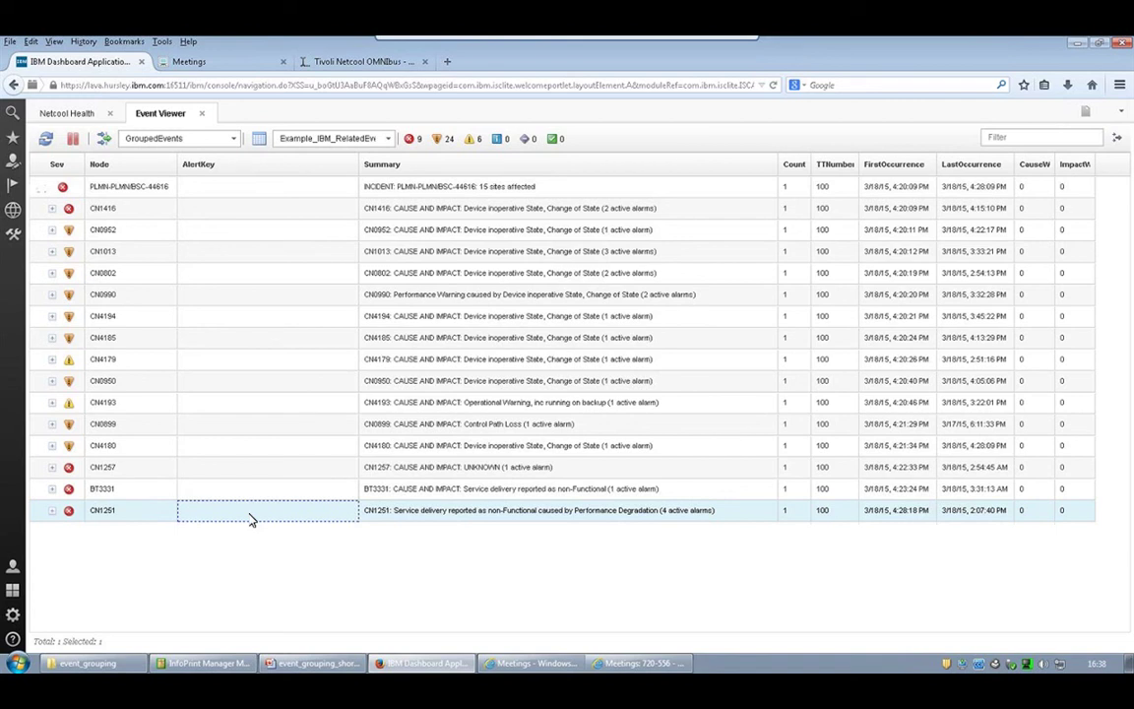
key("Right")
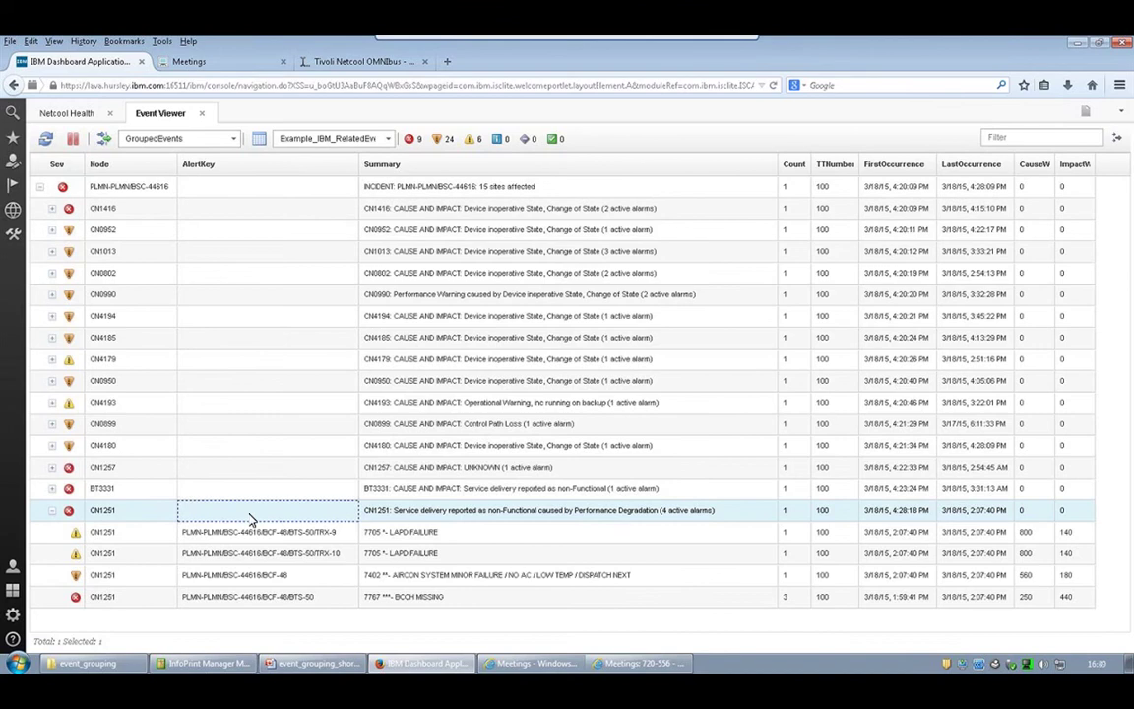
mouse_move(716, 49)
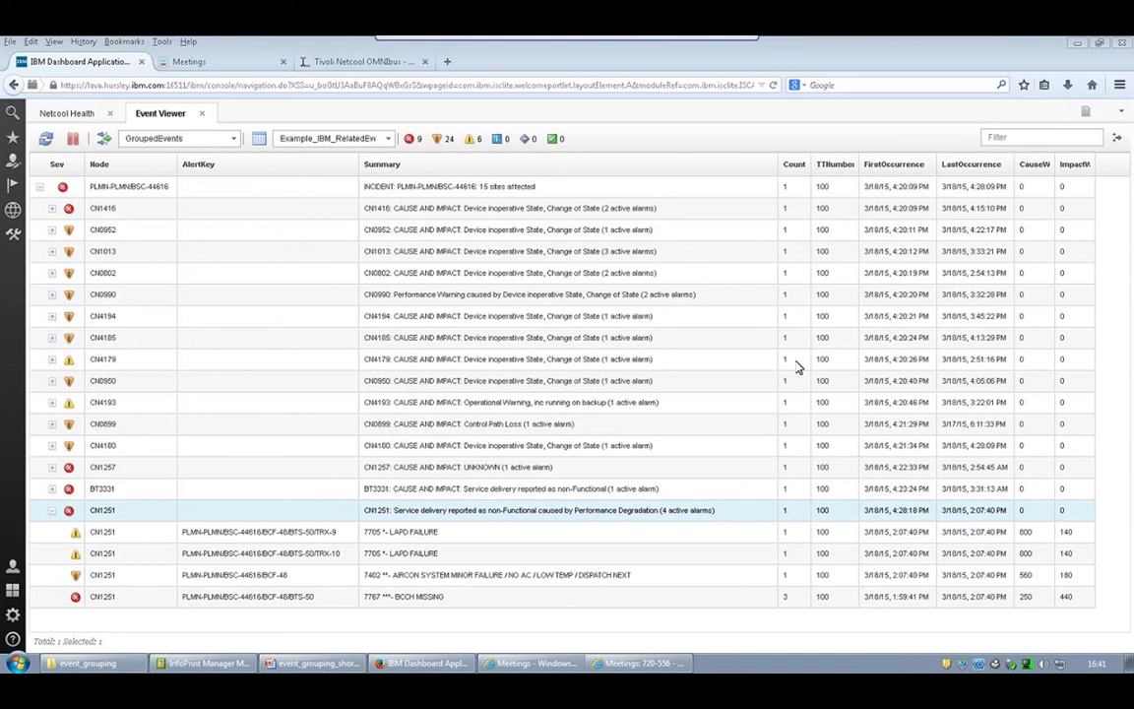
left_click(53, 510)
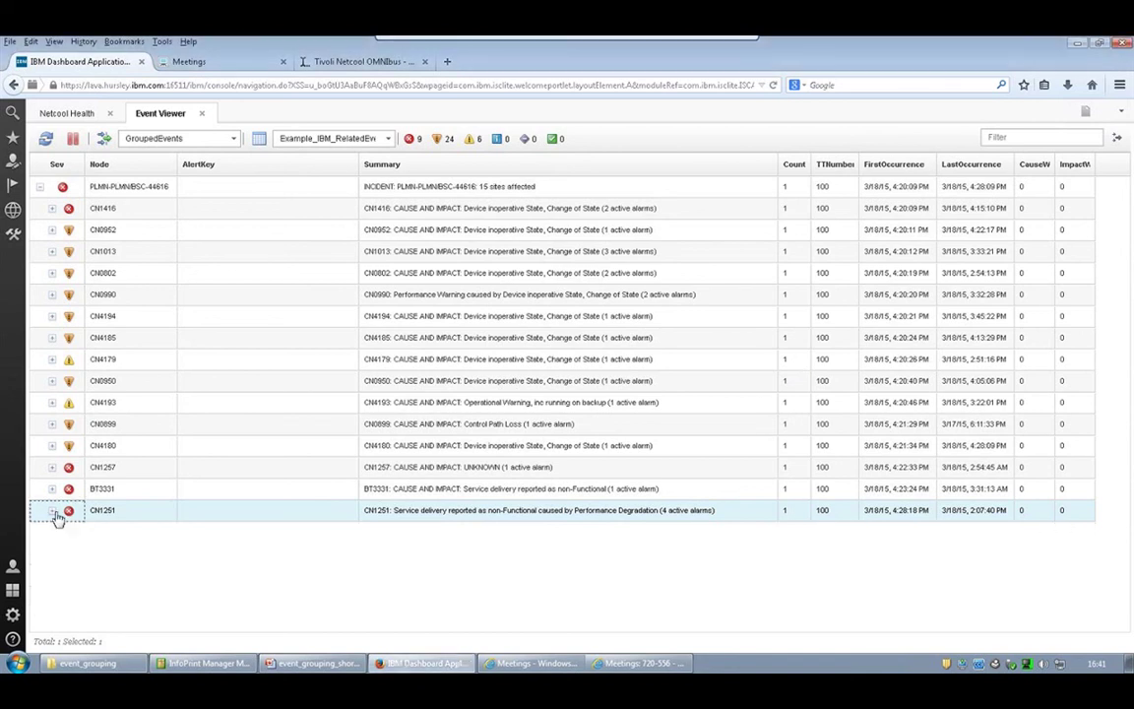
Step: Collapse and re-expand incident PLMN-PLMN/BSC-44616 and its CN1251 site to review the incident, site and alarm levels
left_click(37, 187)
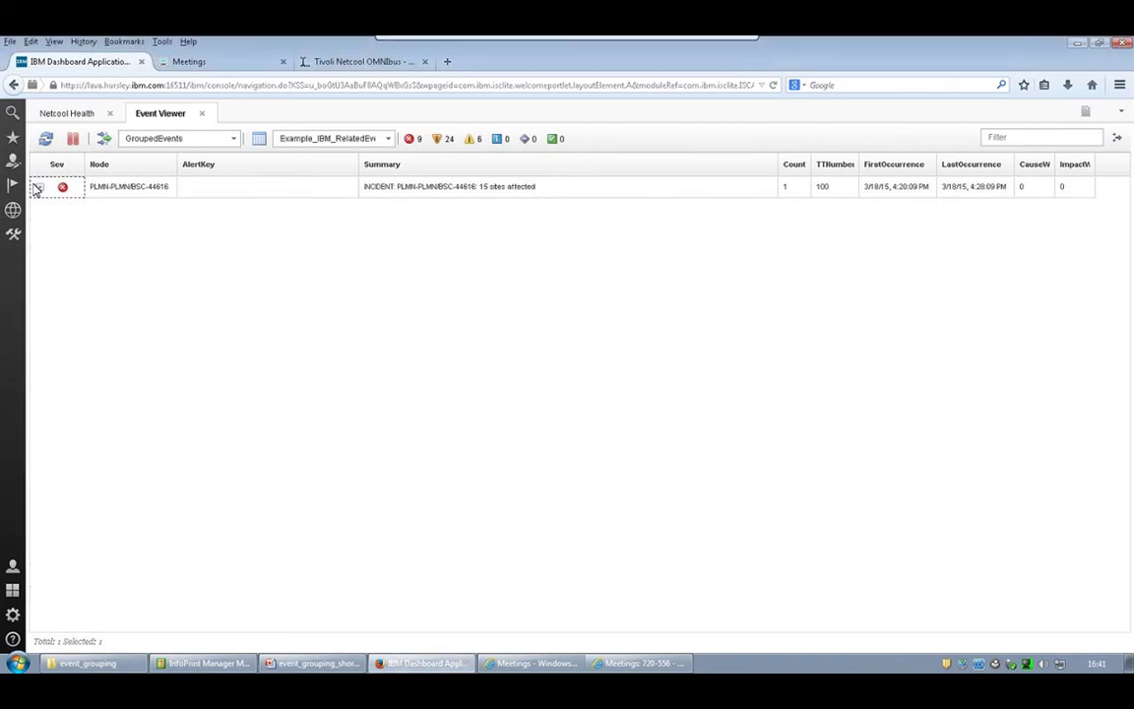
left_click(37, 187)
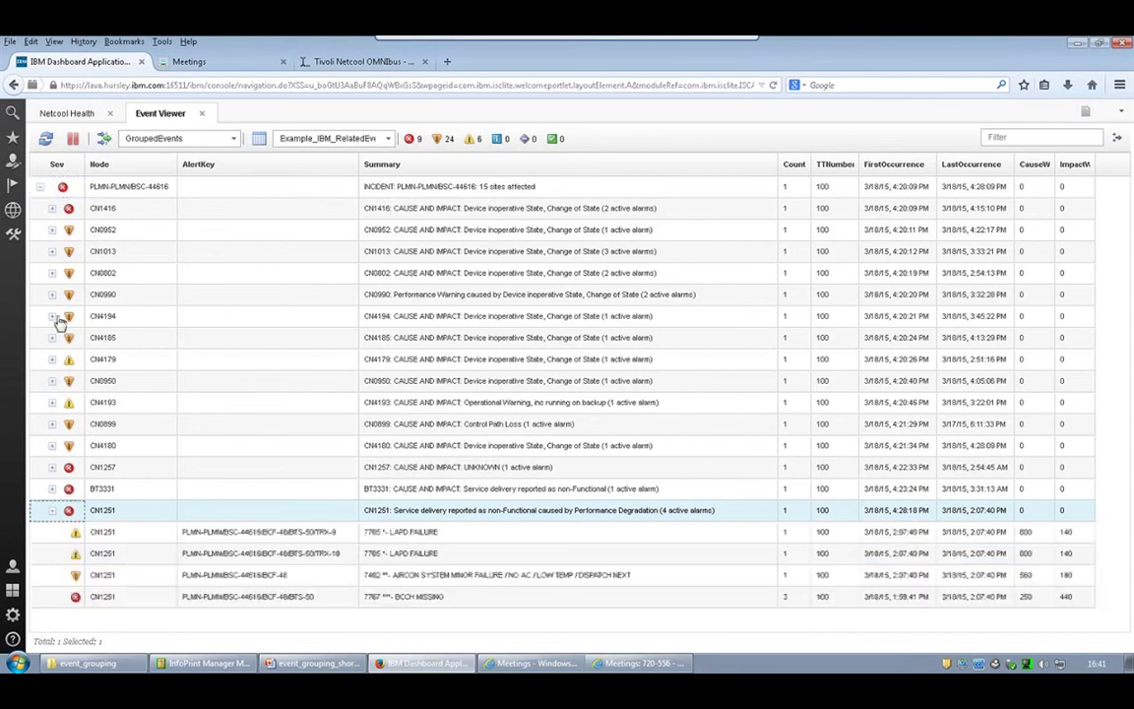
left_click(103, 553)
left_click(110, 595)
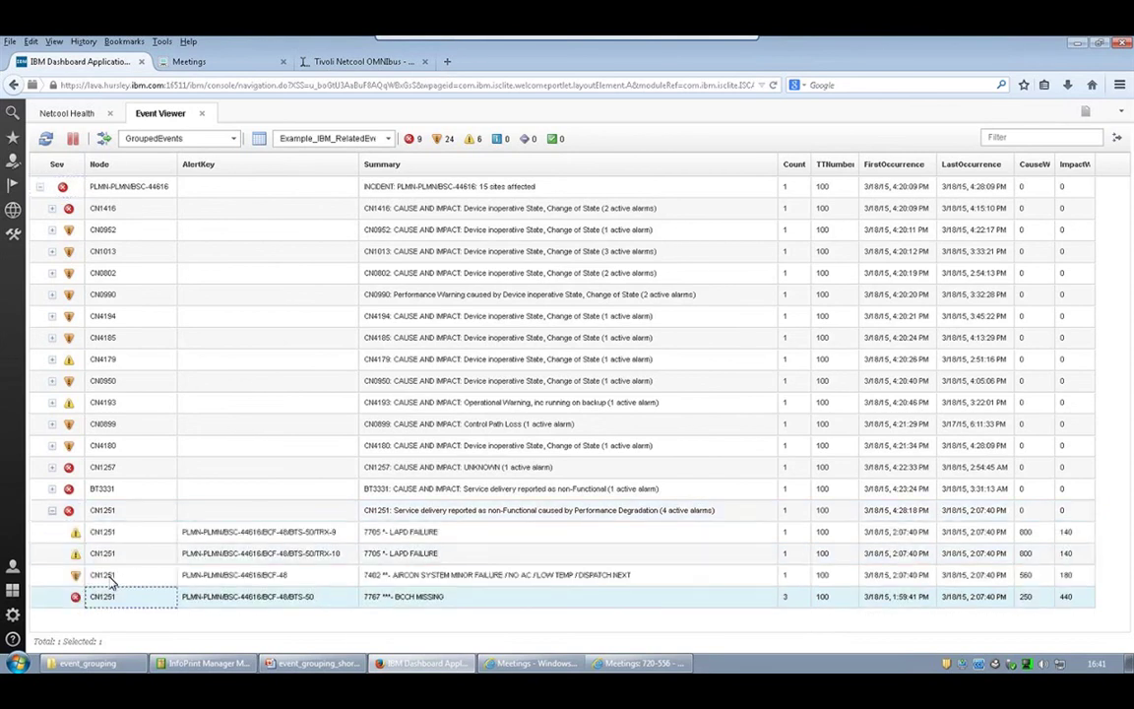
left_click(52, 510)
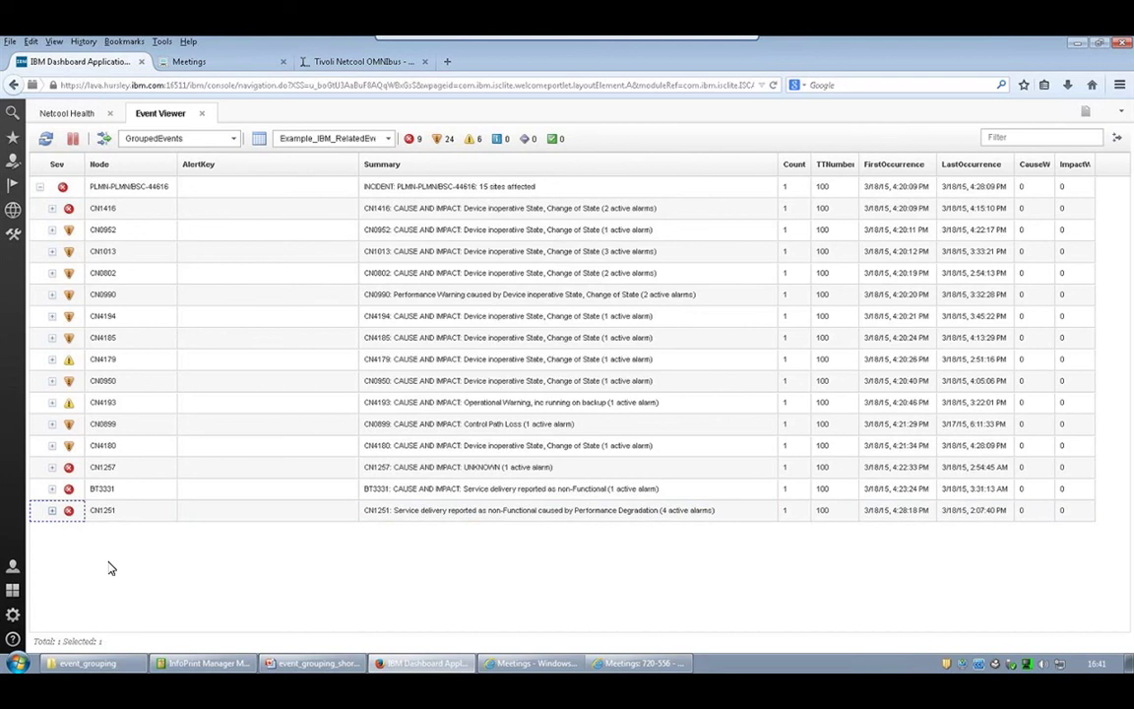
left_click(52, 511)
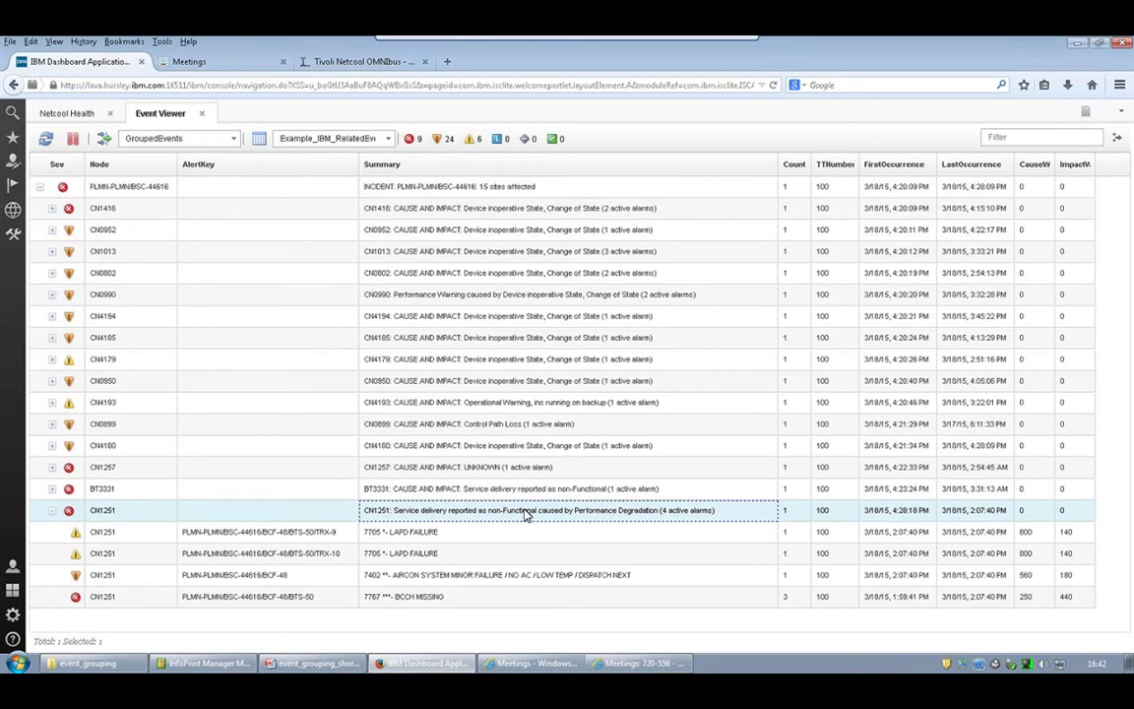
Step: Check the chat in the Meetings 720-556 window and return to the dashboard's CN1251 site event
left_click(635, 663)
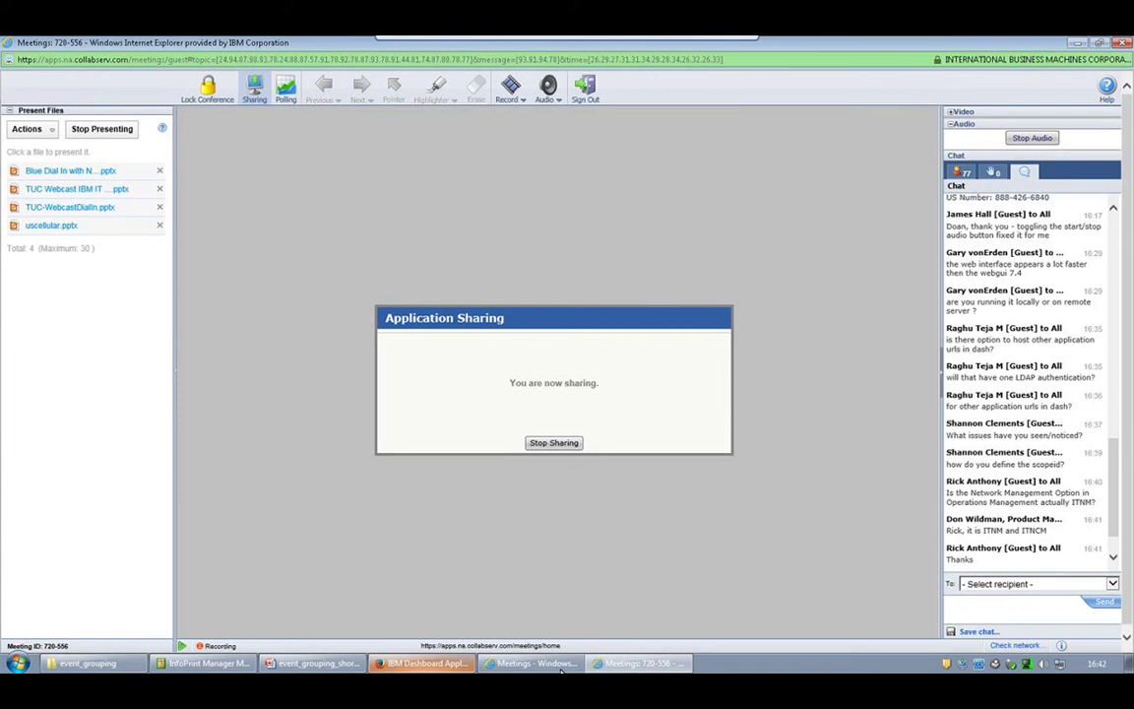
left_click(455, 665)
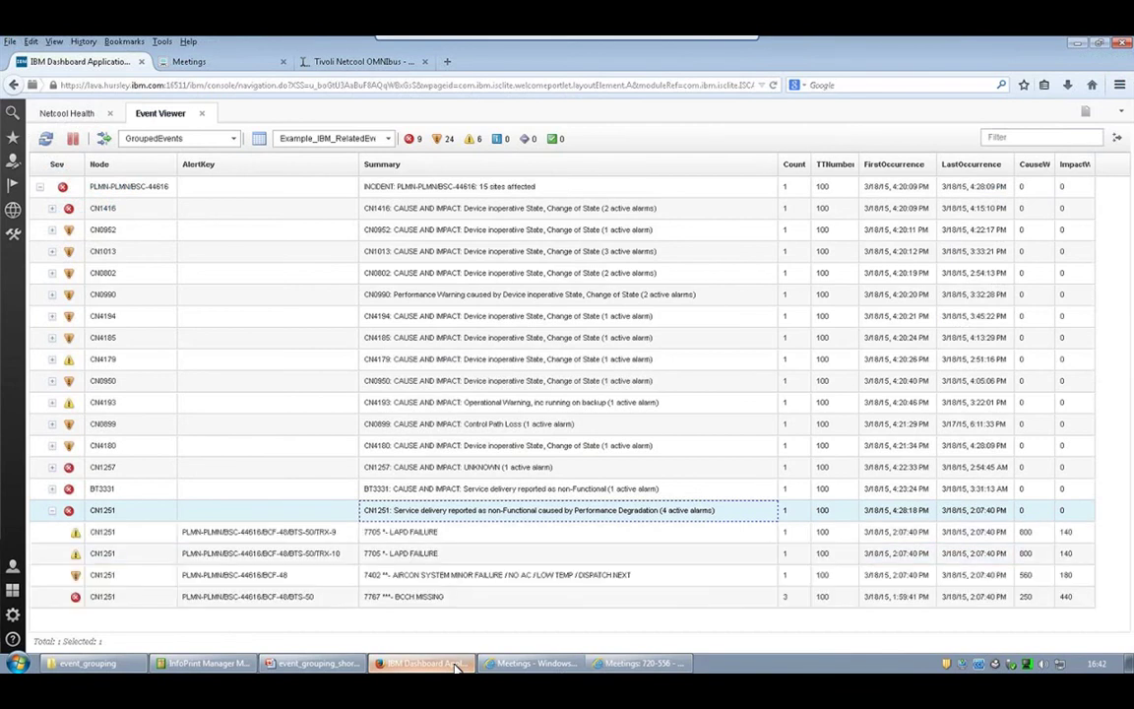
left_click(283, 497)
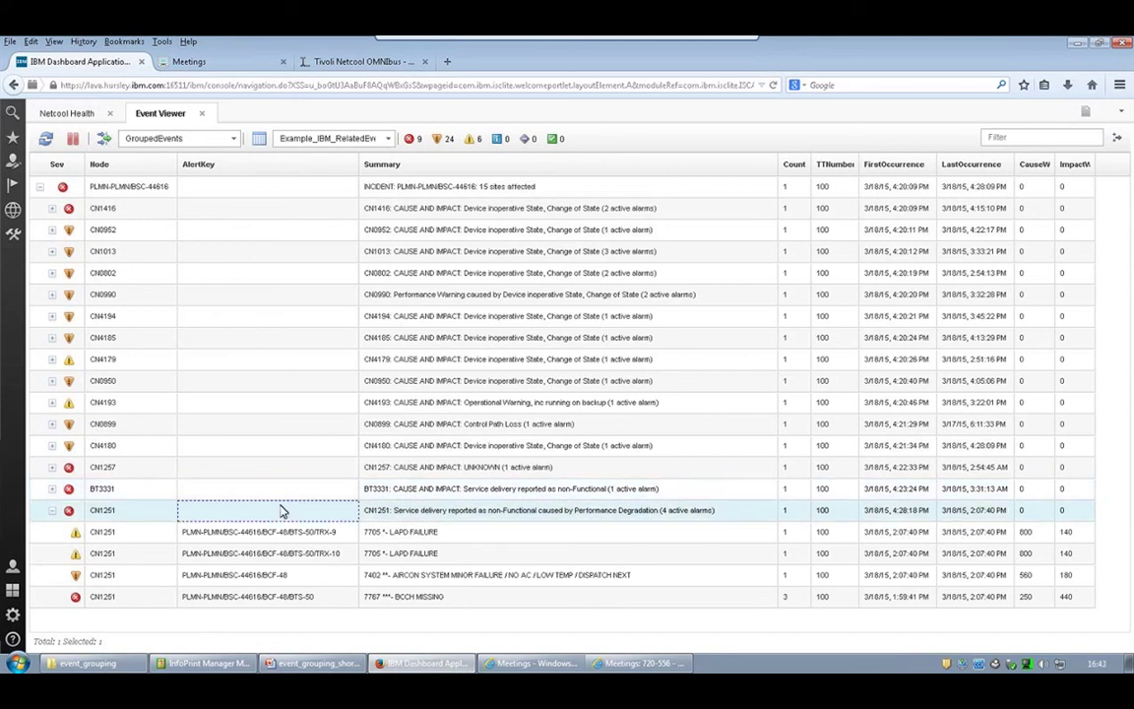
Step: Collapse and re-expand site CN1251 and go through its individual alarms down to BCCH MISSING and back to the TRX-9 LAPD FAILURE
left_click(71, 518)
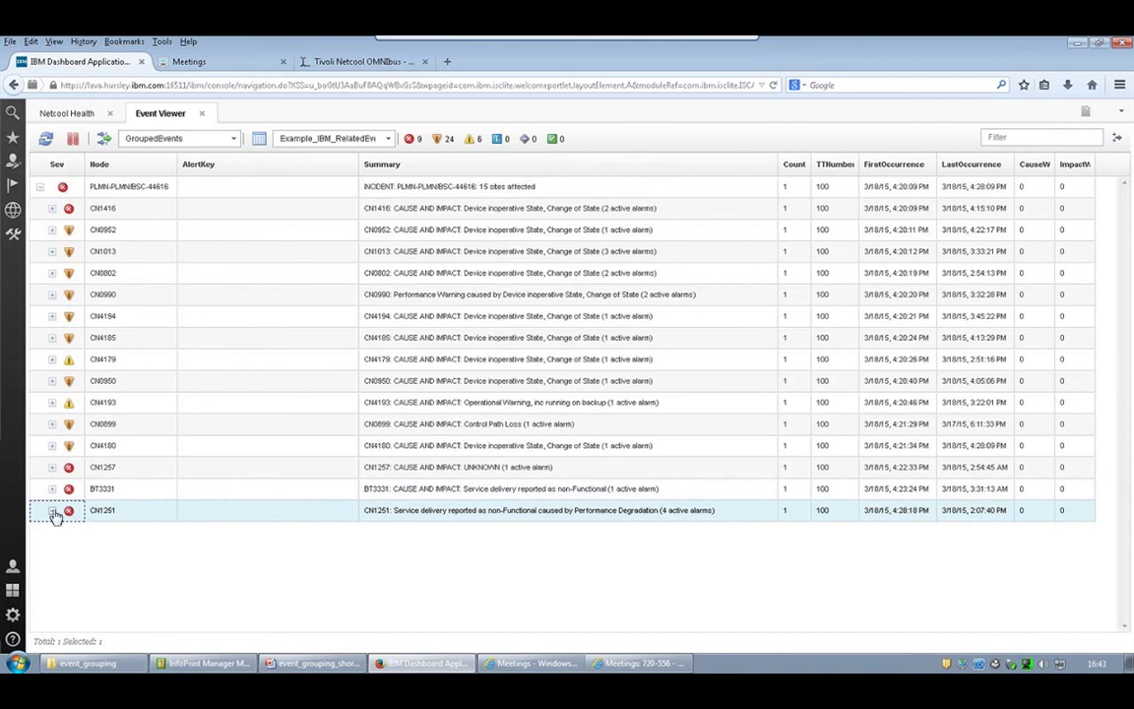
left_click(54, 513)
left_click(298, 547)
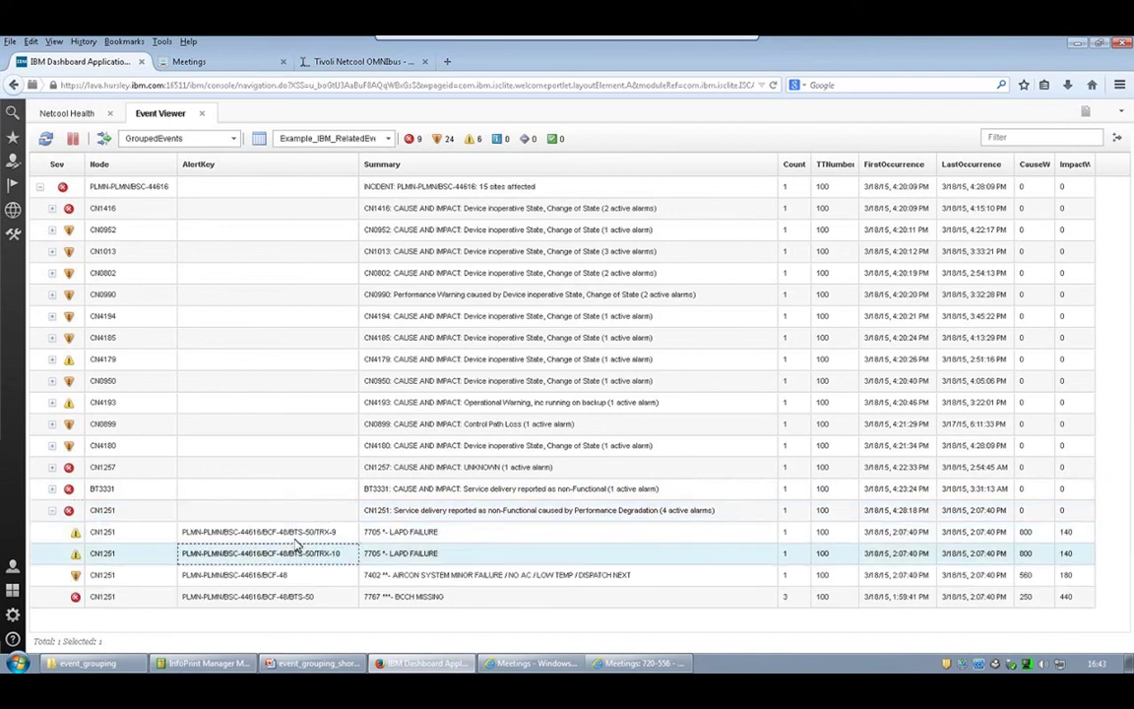
key("Down")
key("Down")
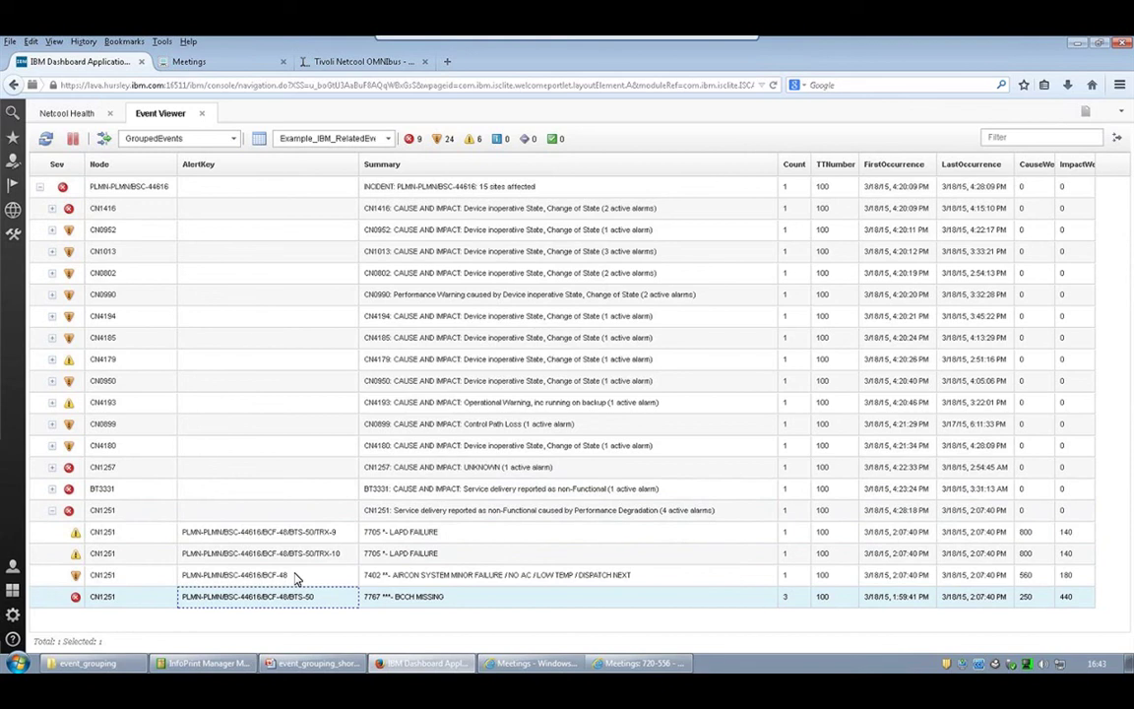
key("Up")
key("Up")
key("Up")
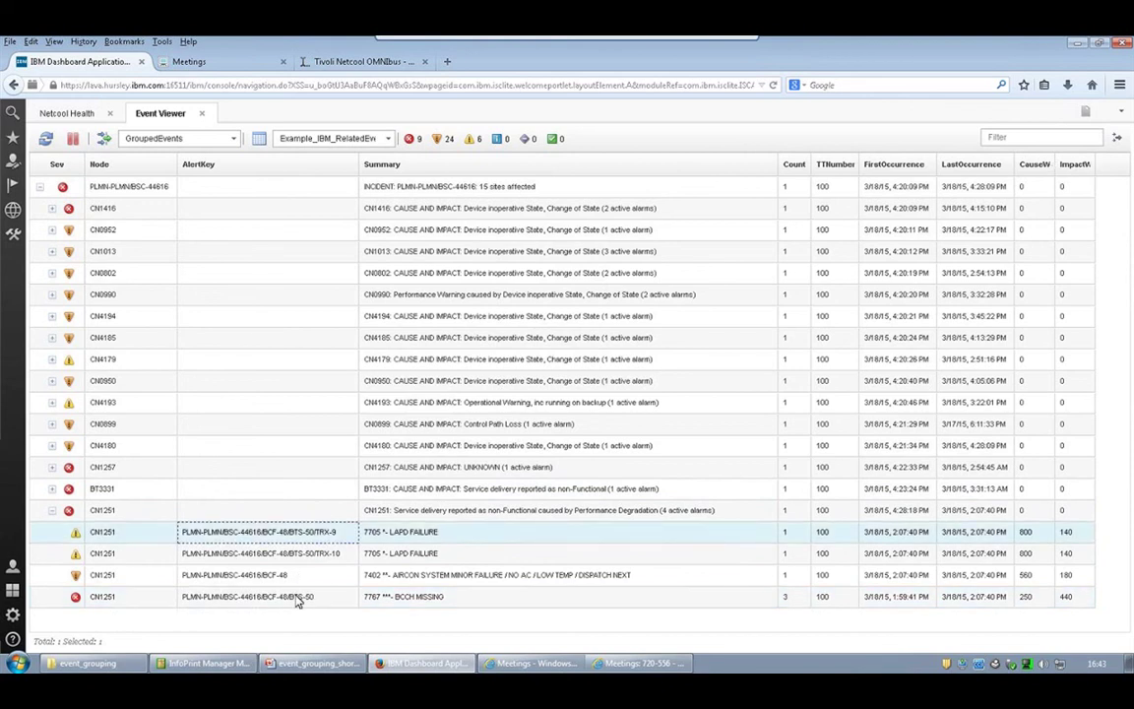
Step: Switch between the Meetings 720-556 window and the dashboard to check the chat, finishing back in the Event Viewer
mouse_move(498, 694)
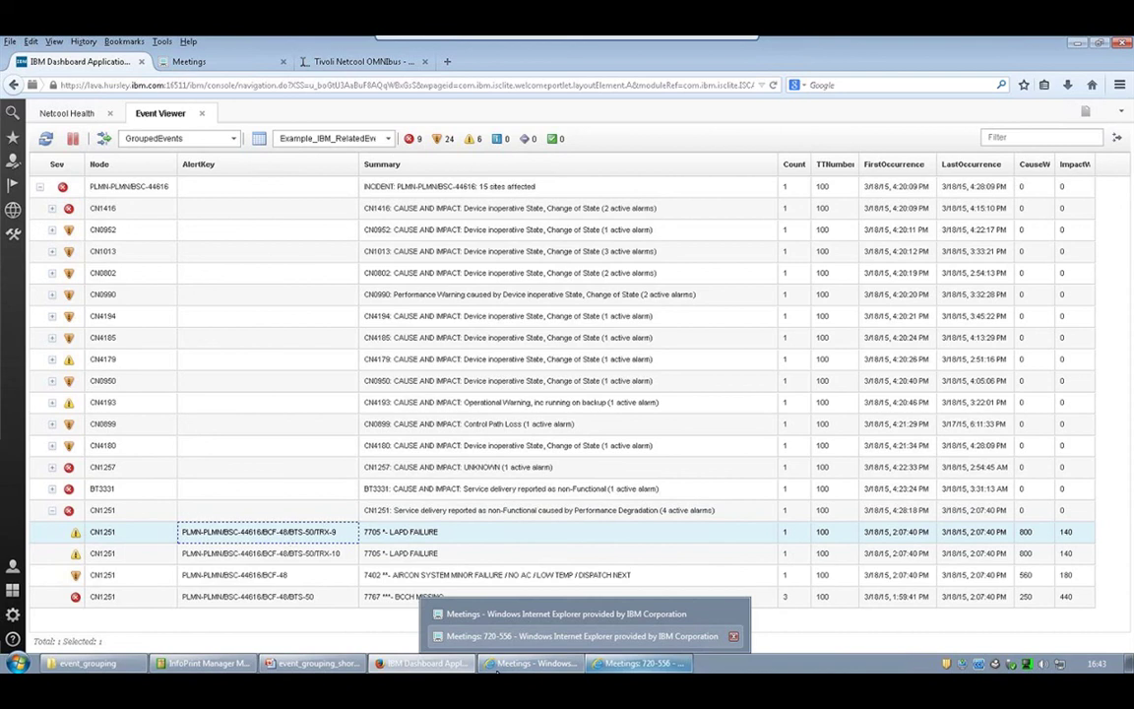
left_click(659, 665)
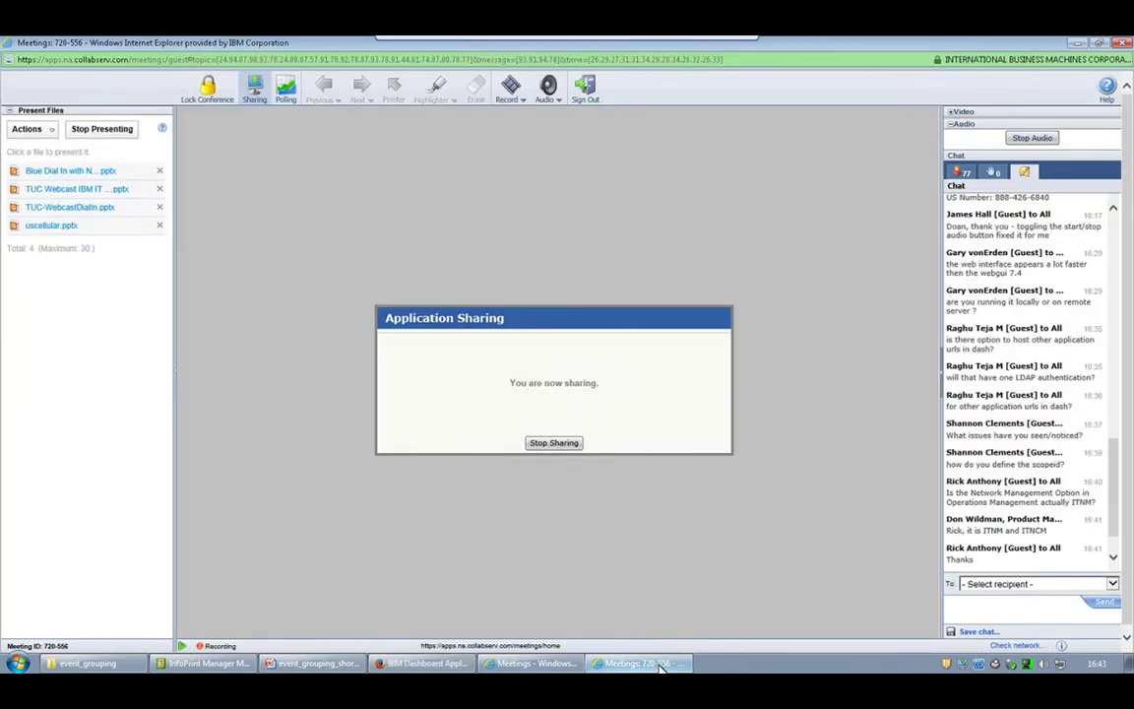
left_click(659, 665)
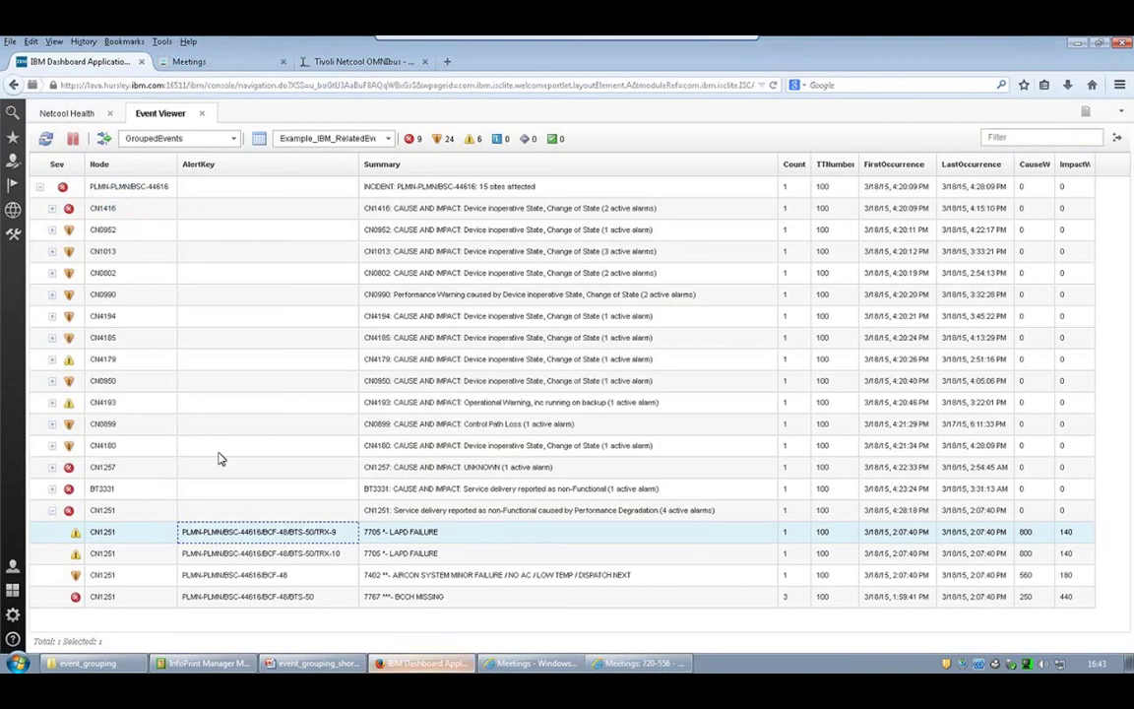
left_click(589, 665)
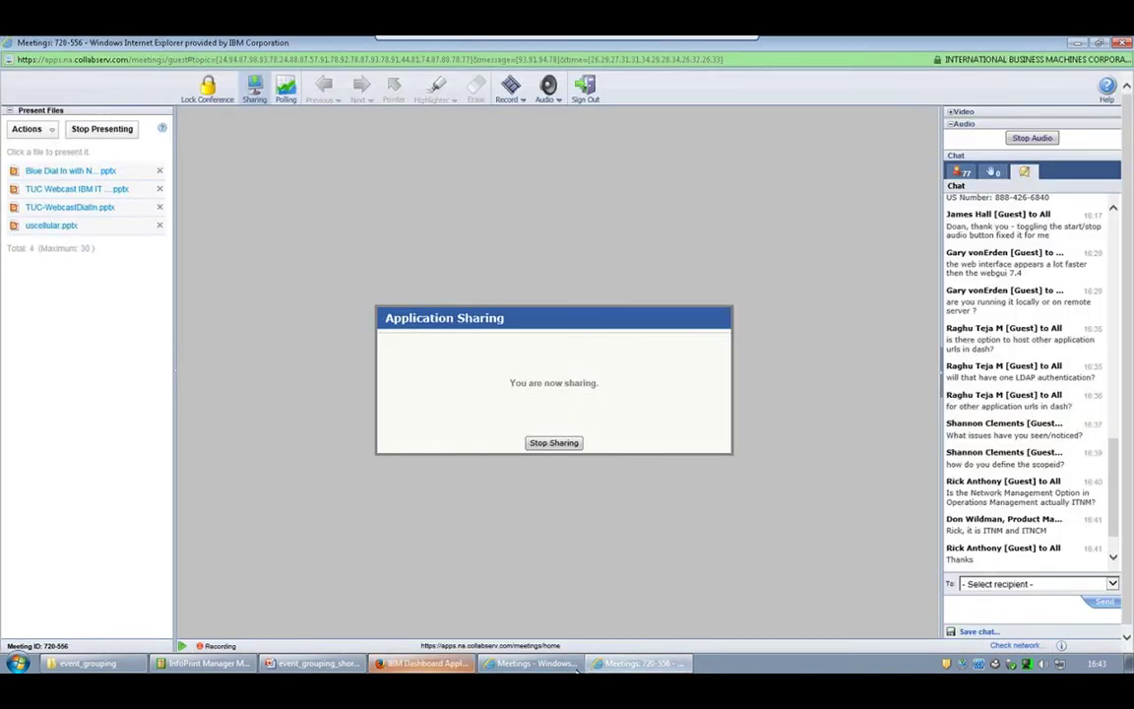
mouse_move(443, 668)
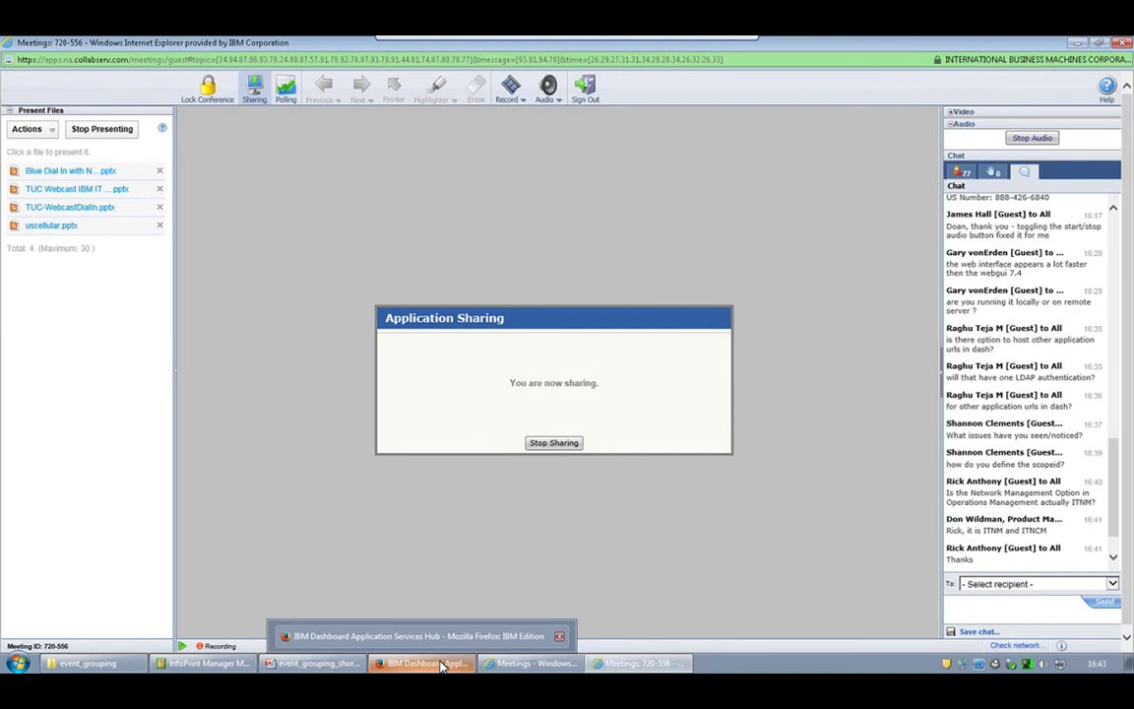
left_click(424, 664)
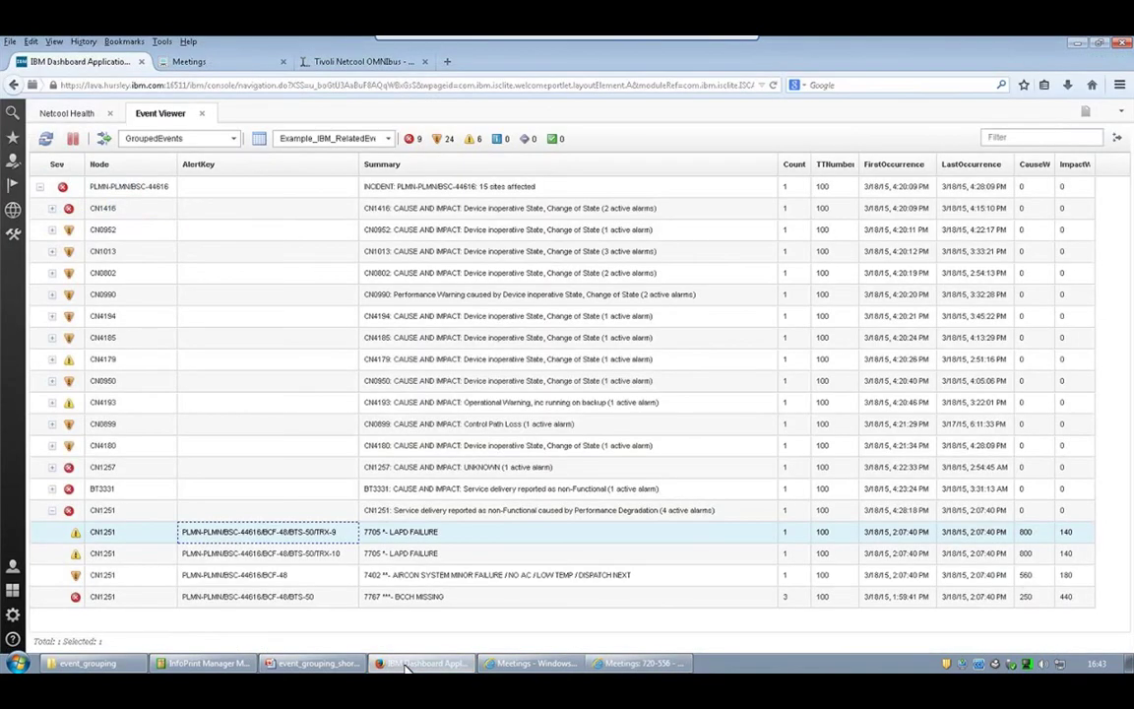
Step: Expand site CN1416 to review its traffic channel alarms under the incident, and collapse it again
left_click(399, 214)
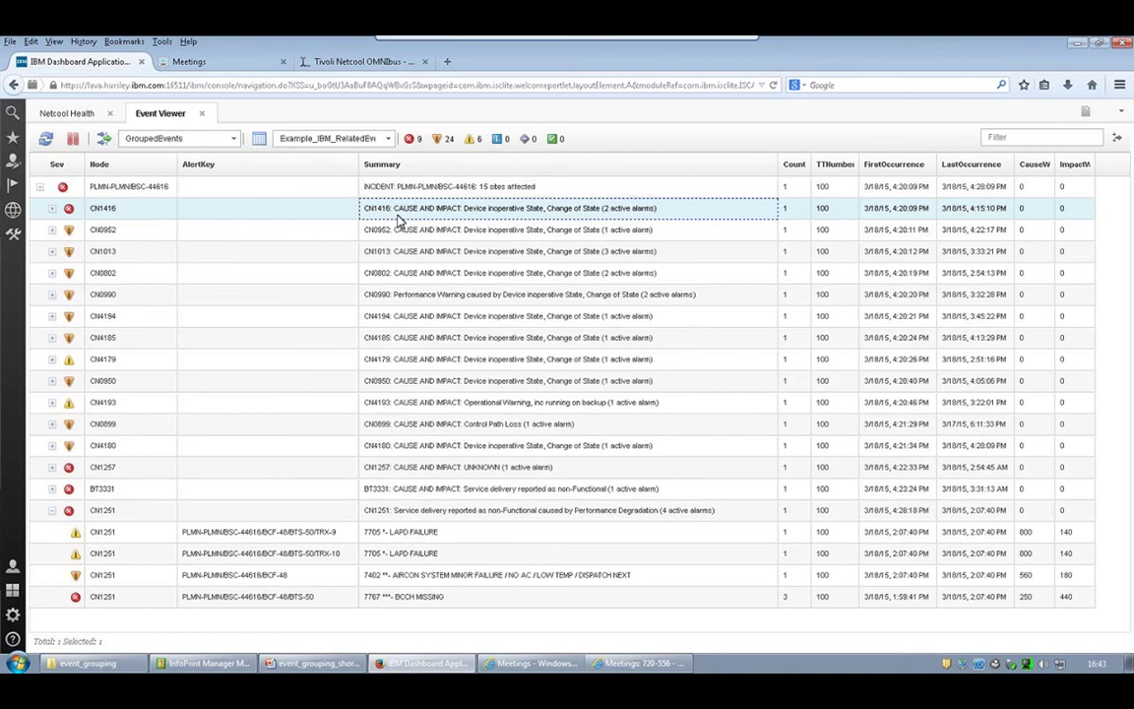
left_click(54, 209)
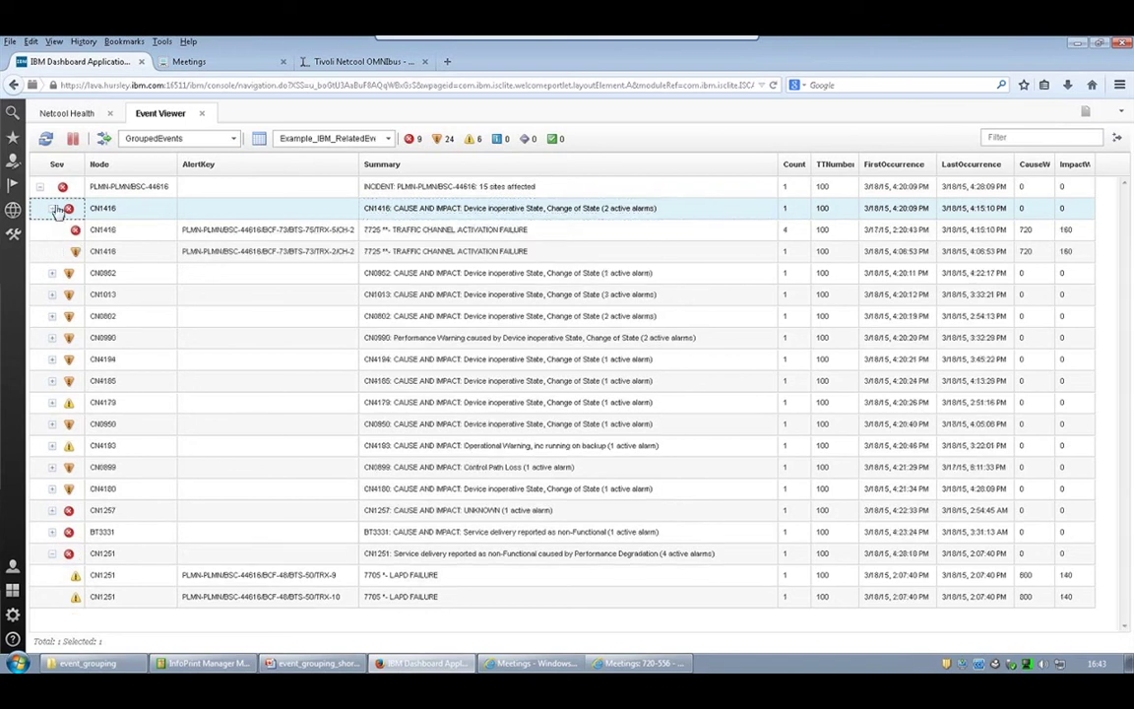
left_click(55, 208)
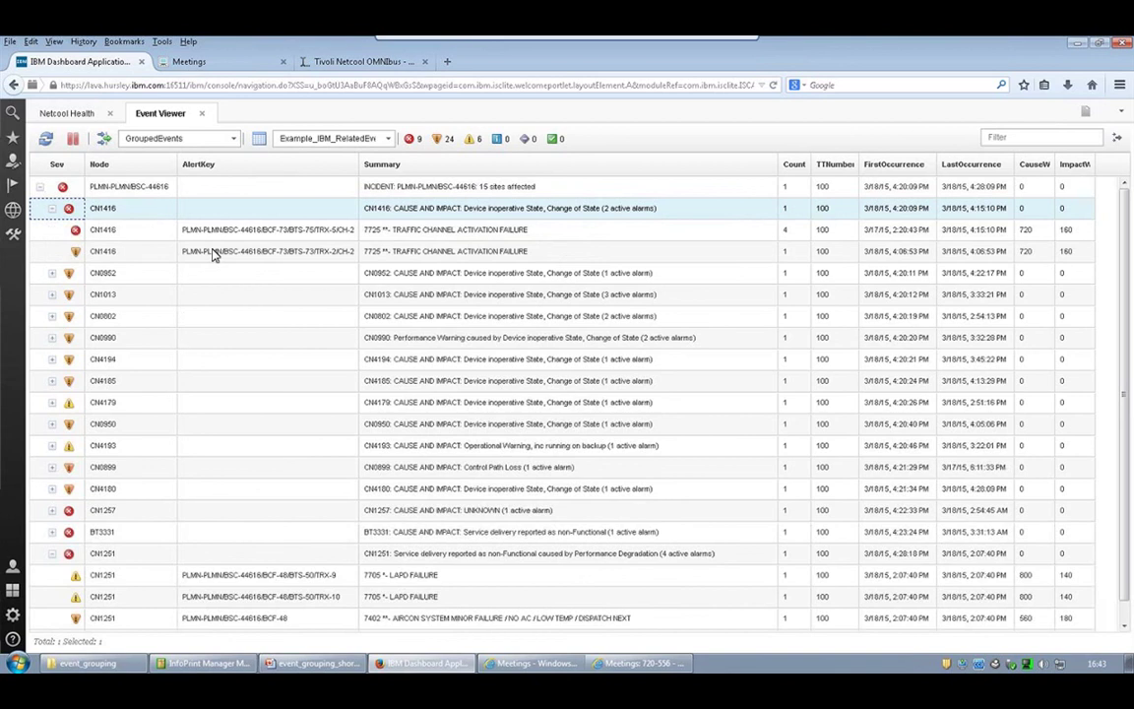
left_click(222, 194)
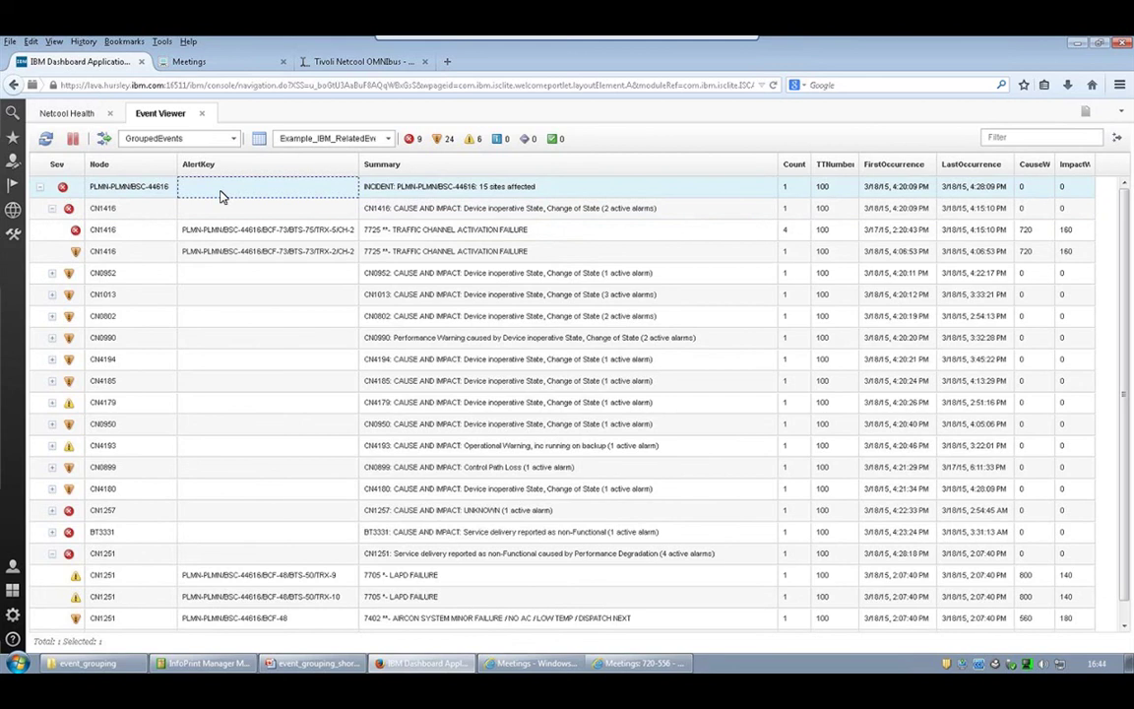
left_click(251, 275)
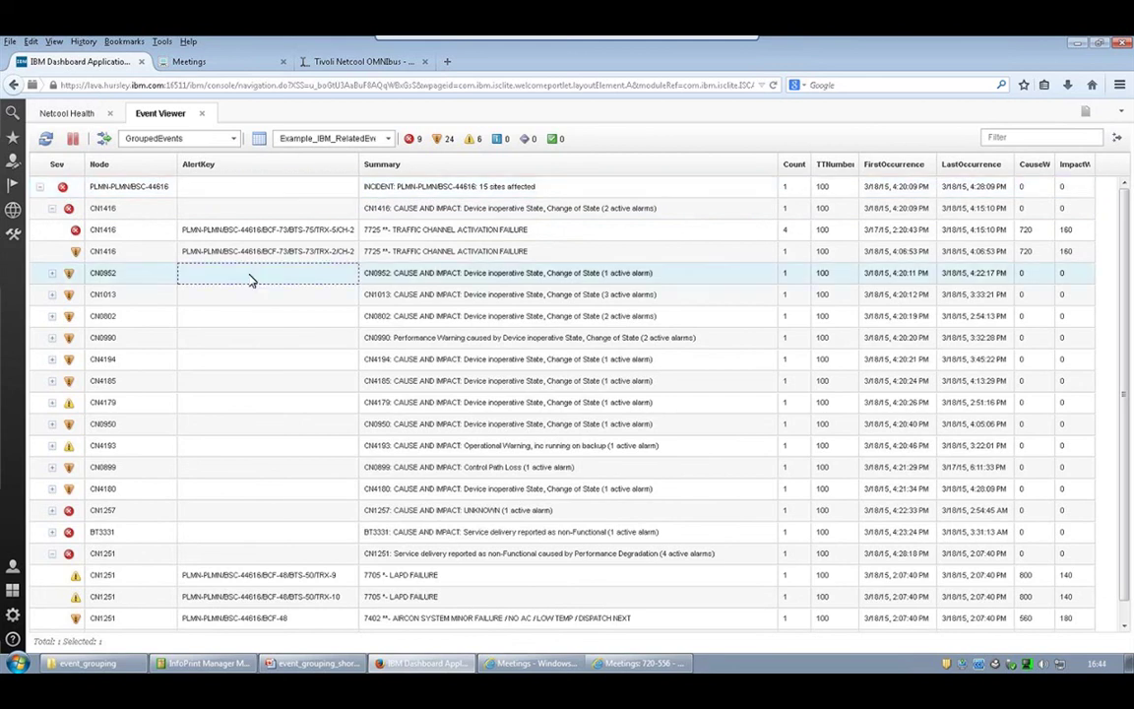
left_click(53, 209)
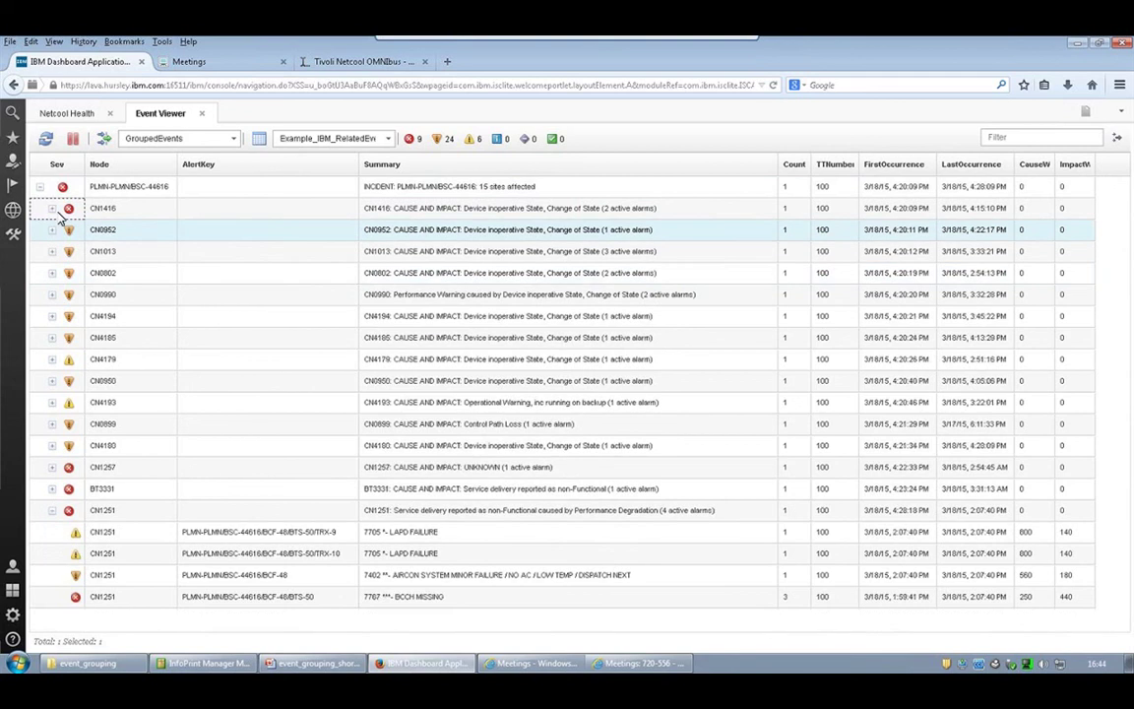
Step: Examine the CN1251 site event and its alarms on TRX-9, TRX-10 and BCF-48 one by one
left_click(240, 512)
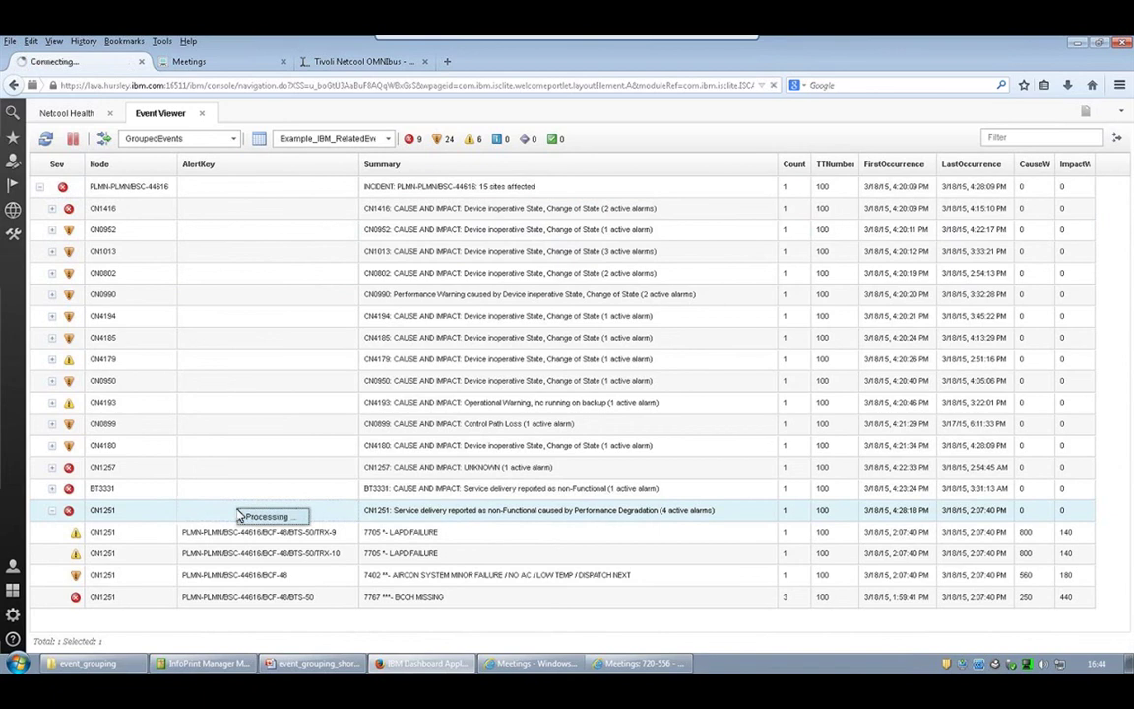
left_click(233, 534)
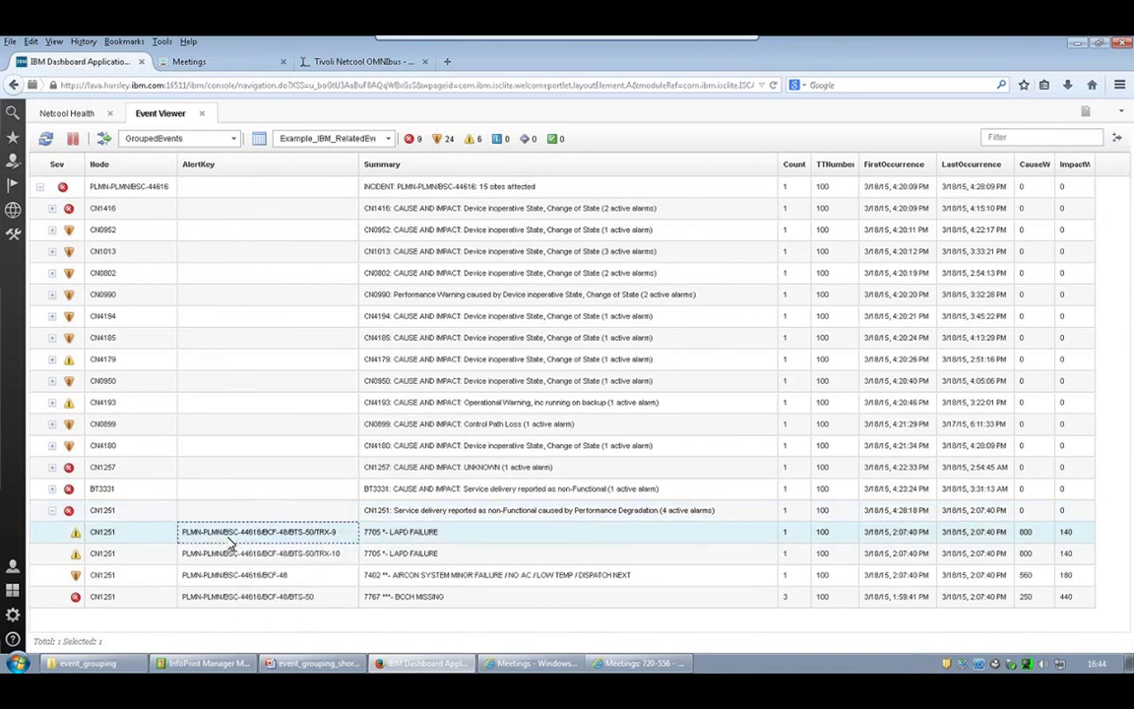
left_click(230, 554)
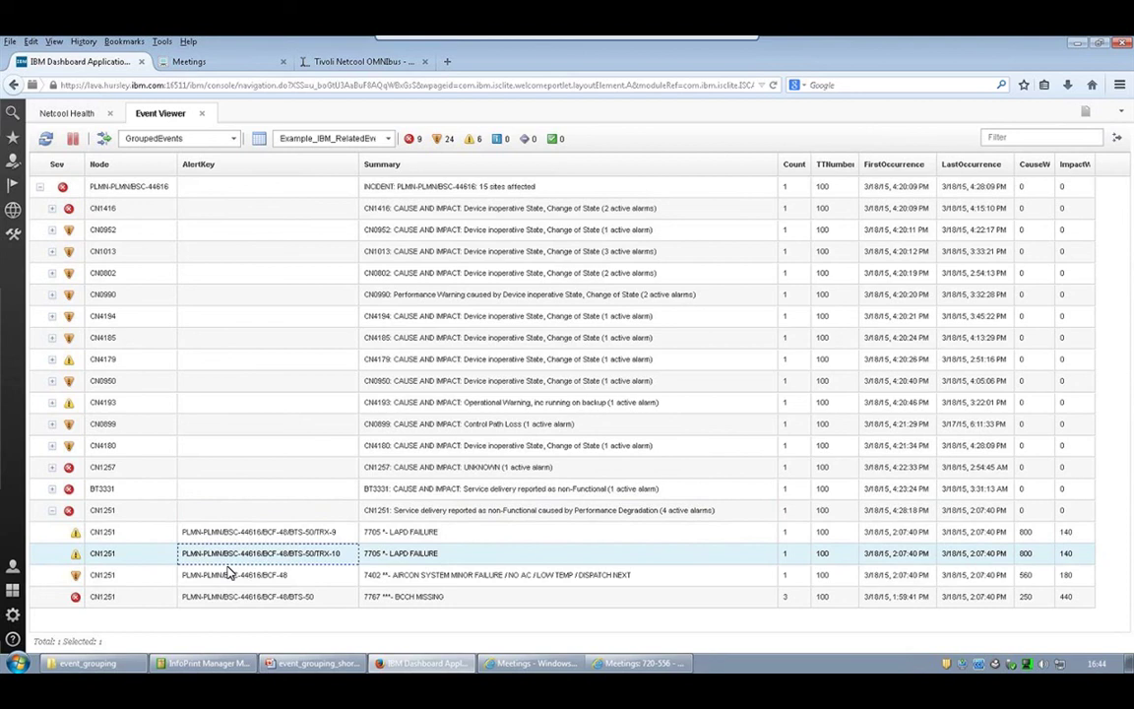
left_click(229, 575)
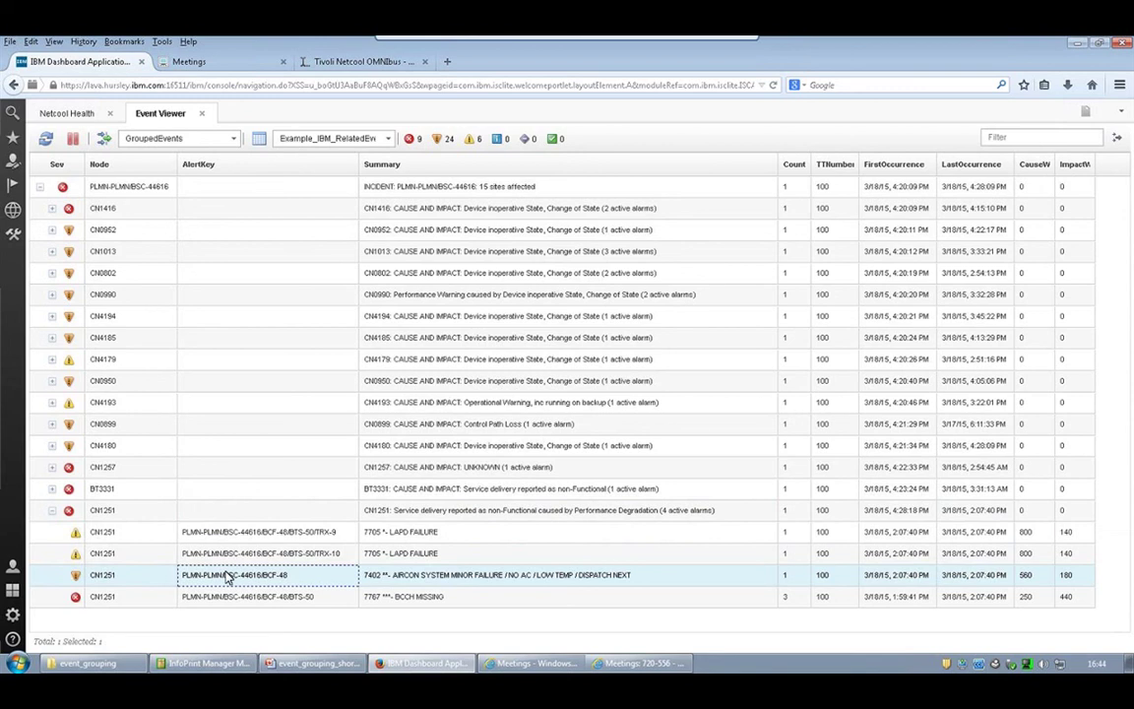
Step: Select incident PLMN-PLMN/BSC-44616, check the Meetings 720-556 chat for questions and return to the dashboard
left_click(218, 187)
left_click(614, 665)
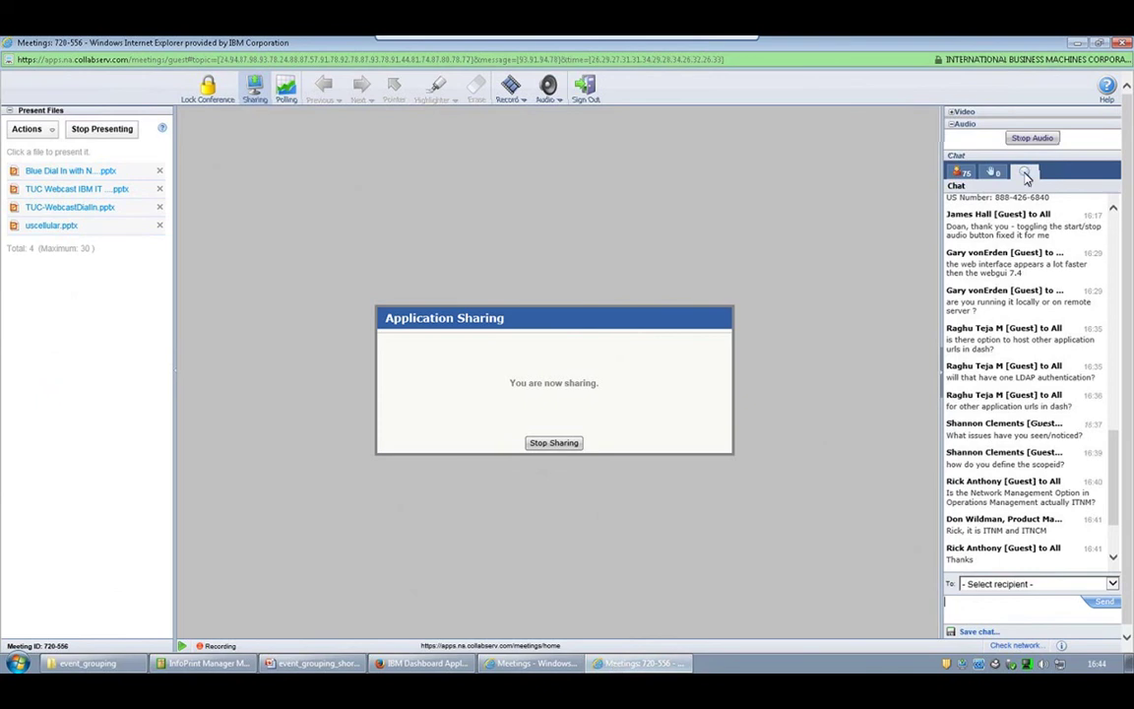
left_click(423, 662)
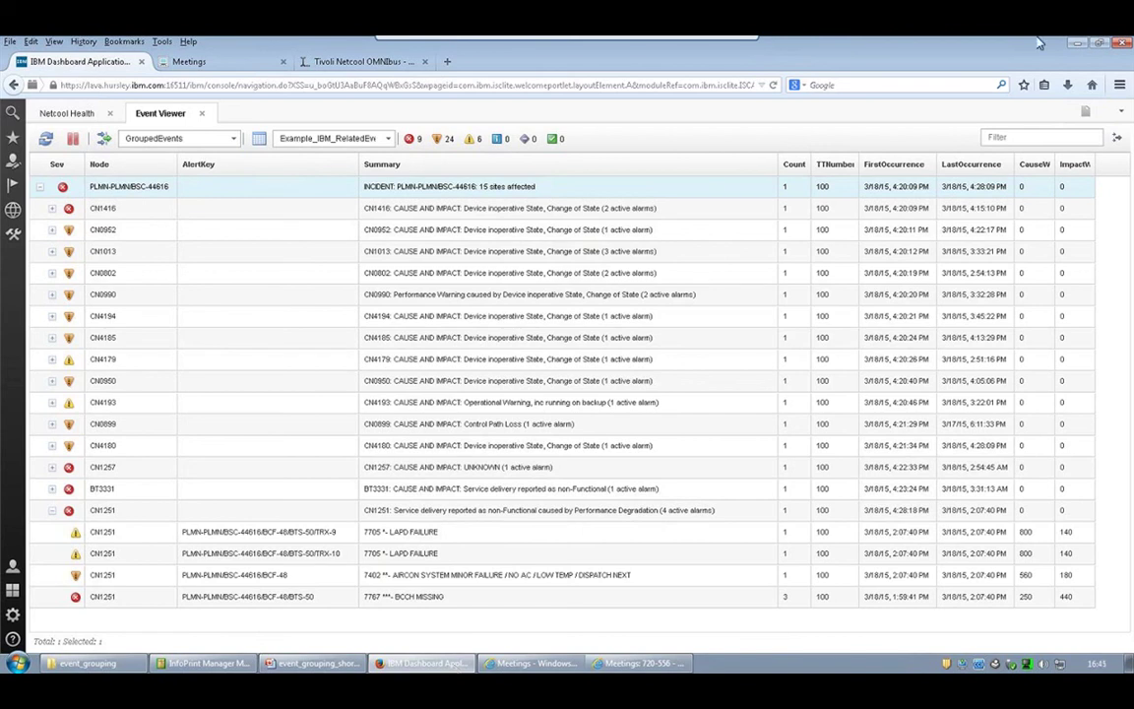
Step: Refresh the event list before and after clearing the TTNumber of incident PLMN-PLMN/BSC-44616
left_click(46, 140)
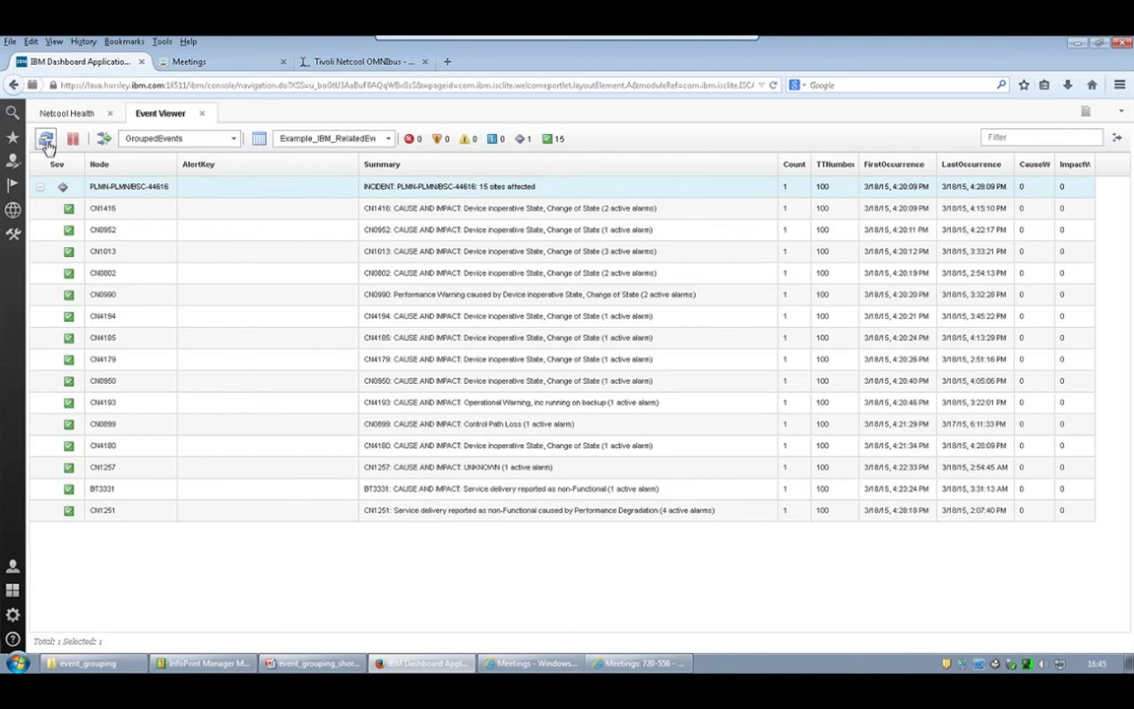
right_click(263, 192)
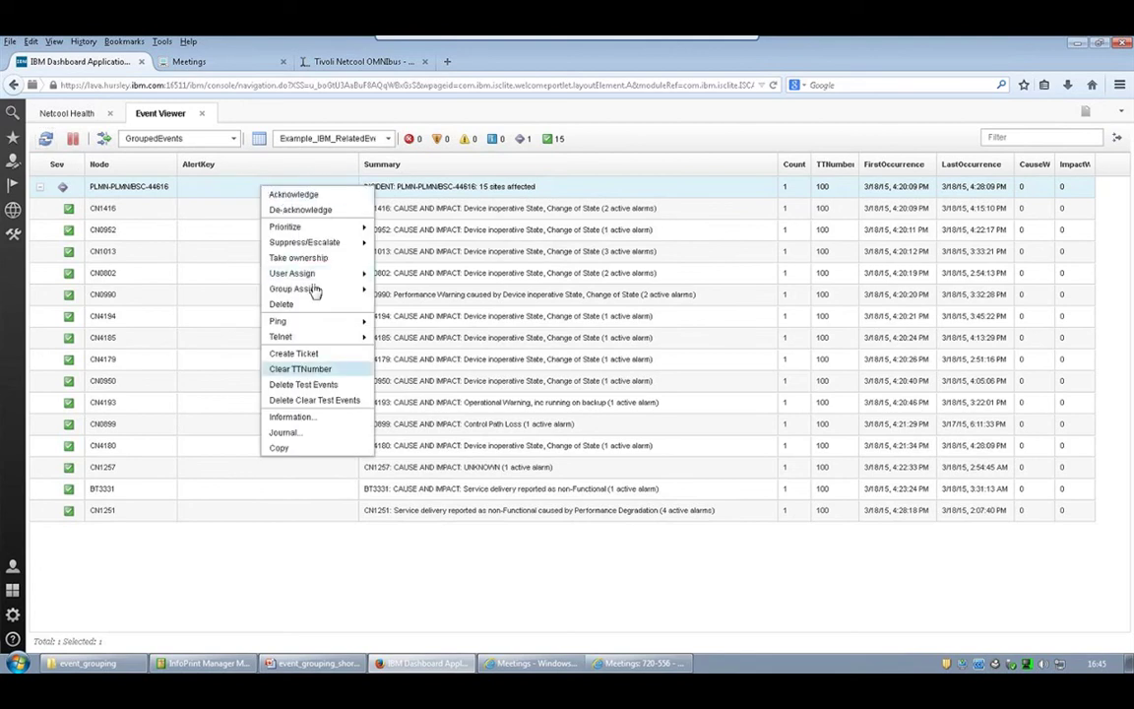
left_click(317, 383)
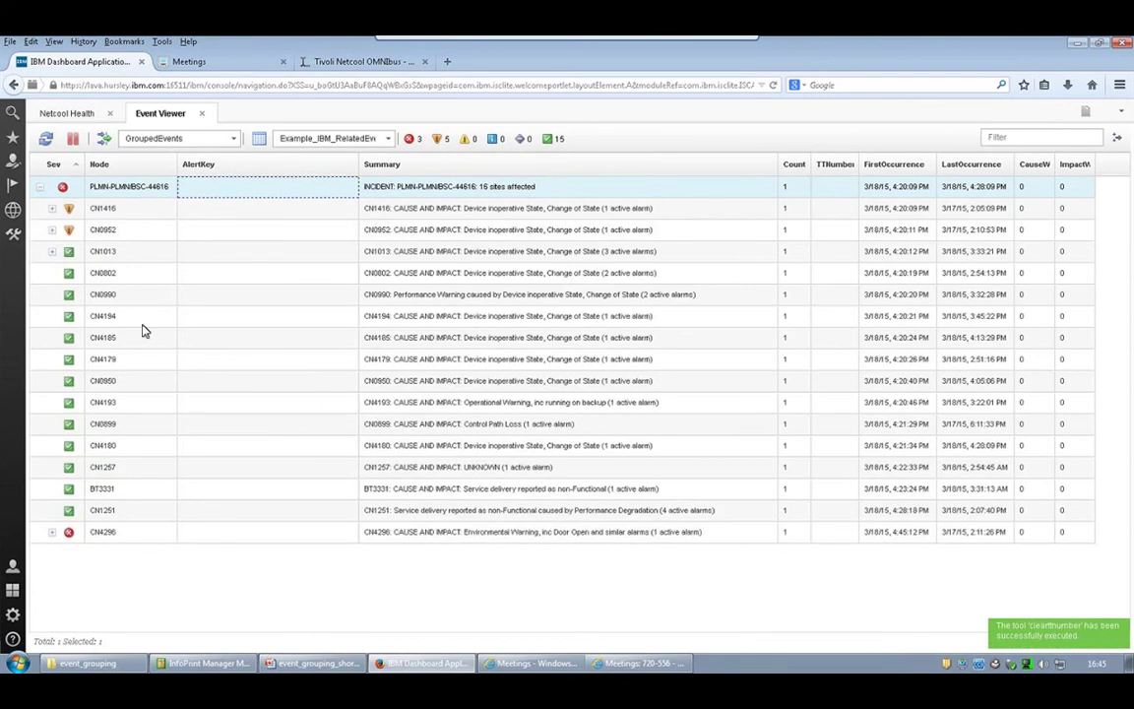
left_click(47, 140)
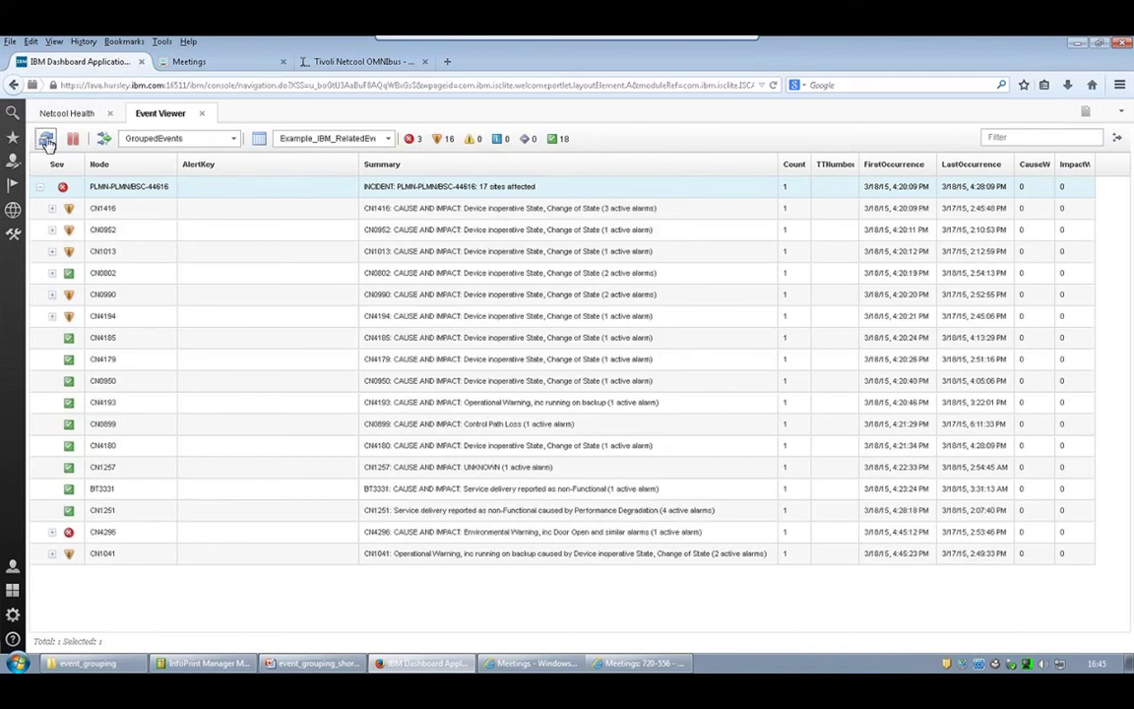
Step: Create ticket number 100 on the CN1416 site event and expand the site to show its alarms
left_click(151, 213)
right_click(152, 217)
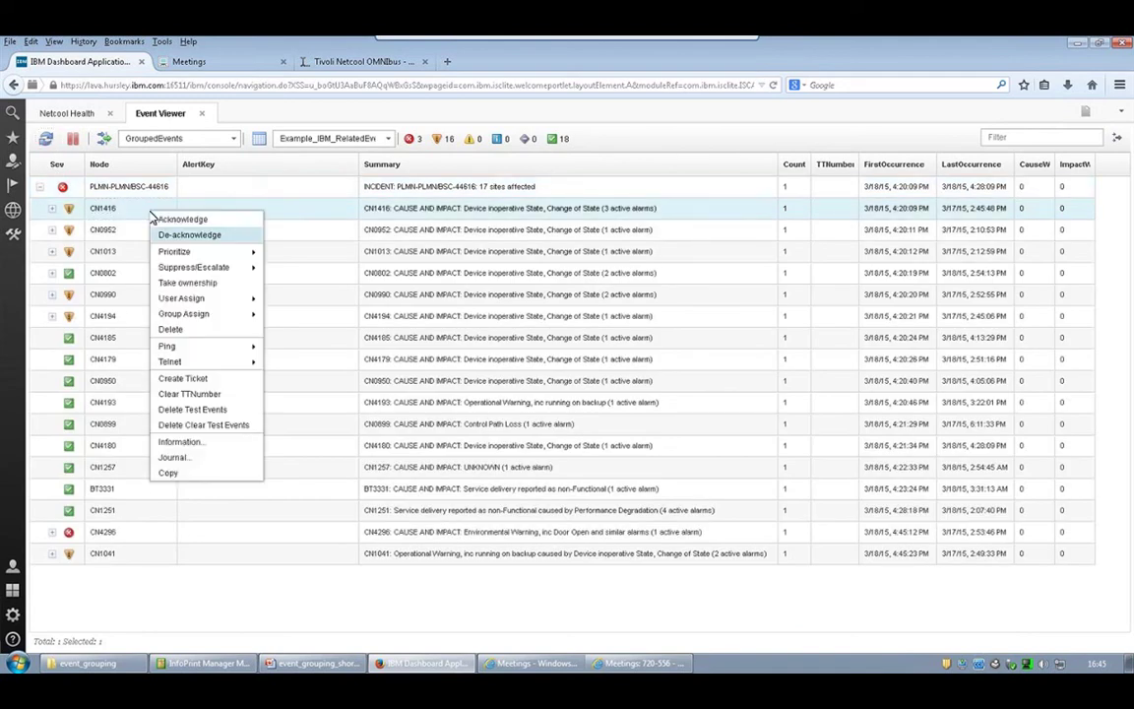
left_click(187, 378)
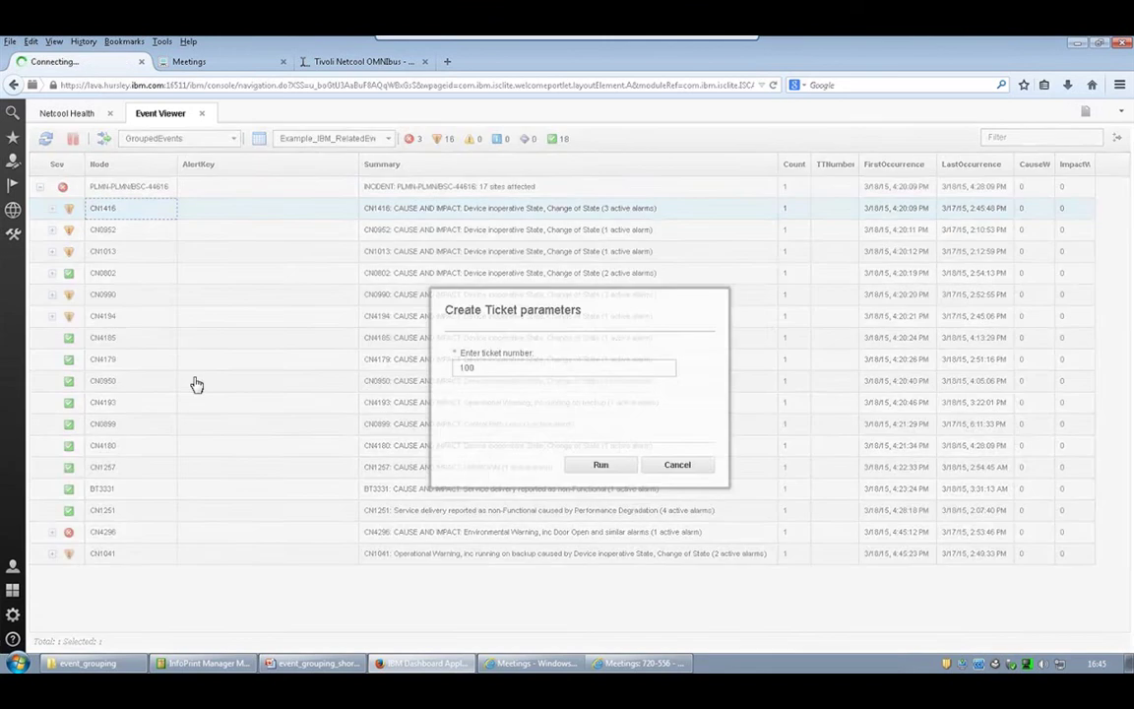
key("Return")
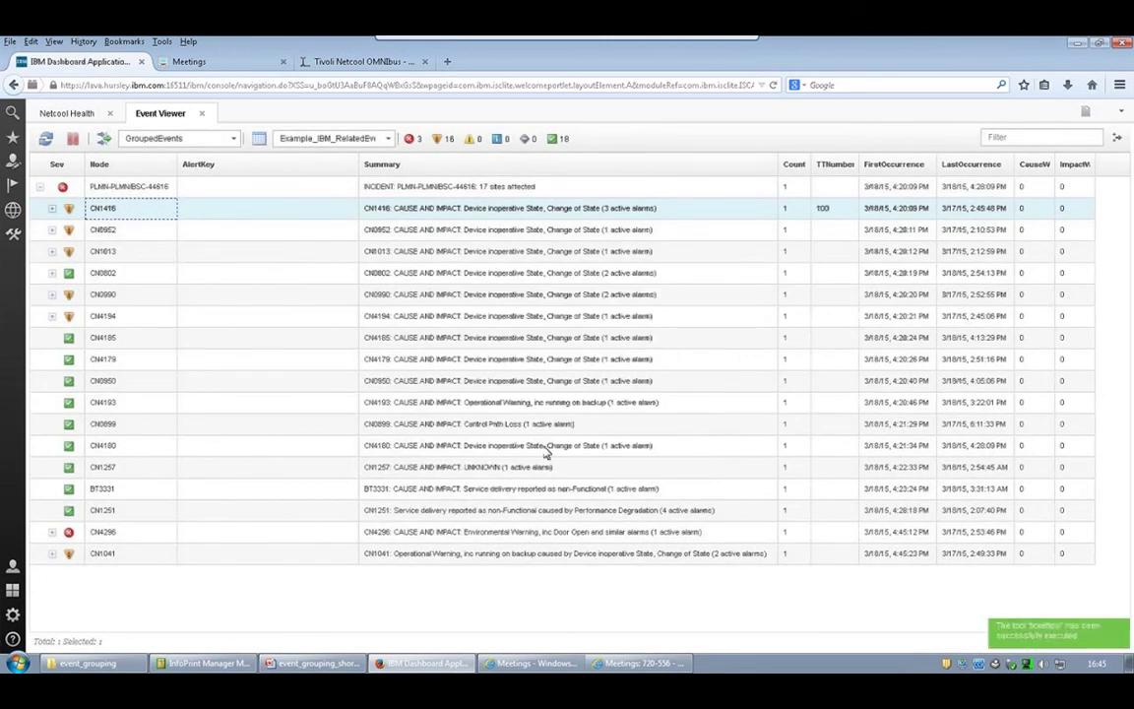
left_click(54, 210)
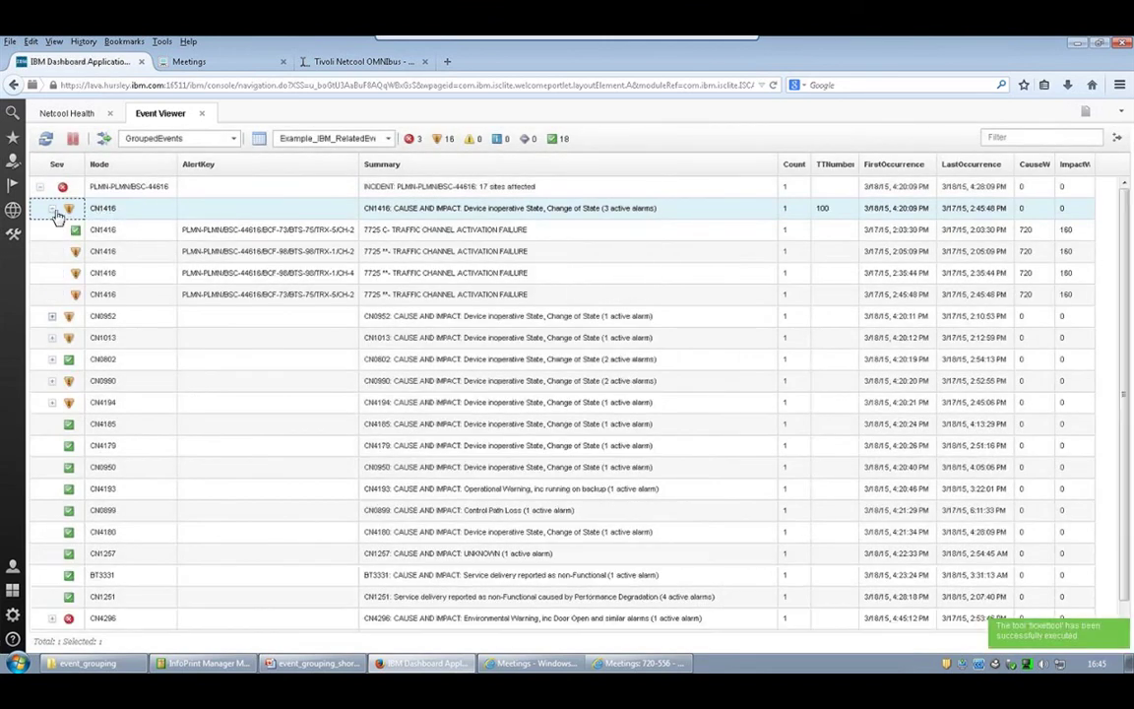
Step: Expand the CN0952 site event and create ticket number 200 on it
left_click(54, 316)
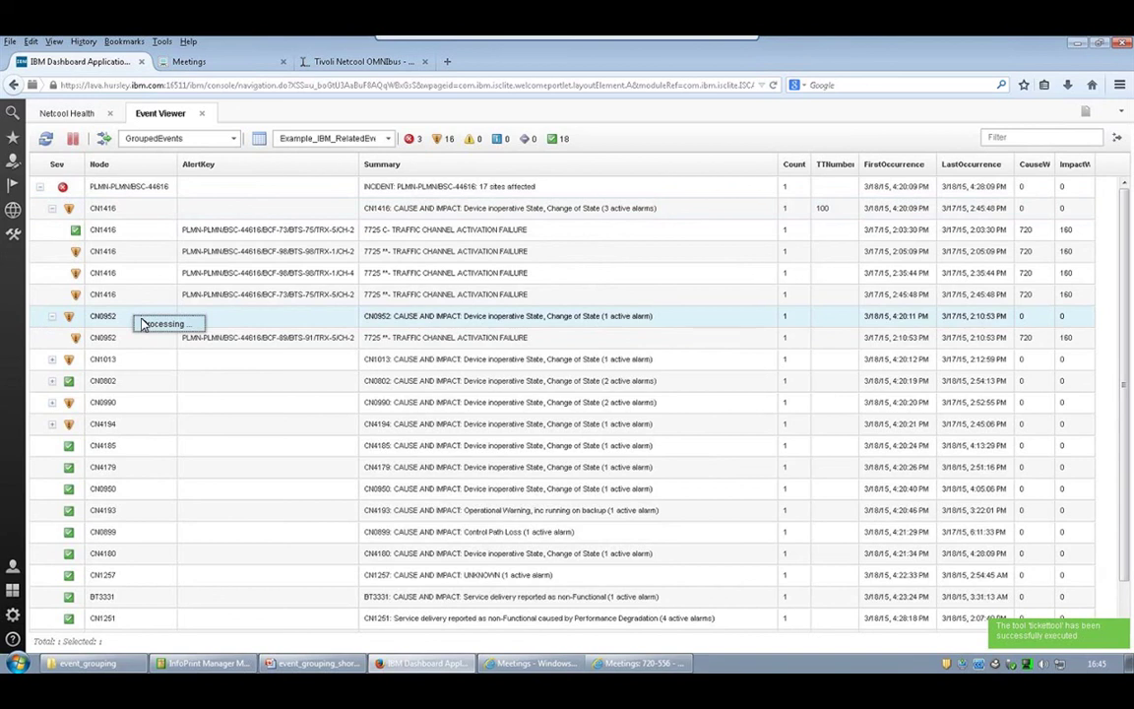
right_click(142, 323)
left_click(183, 481)
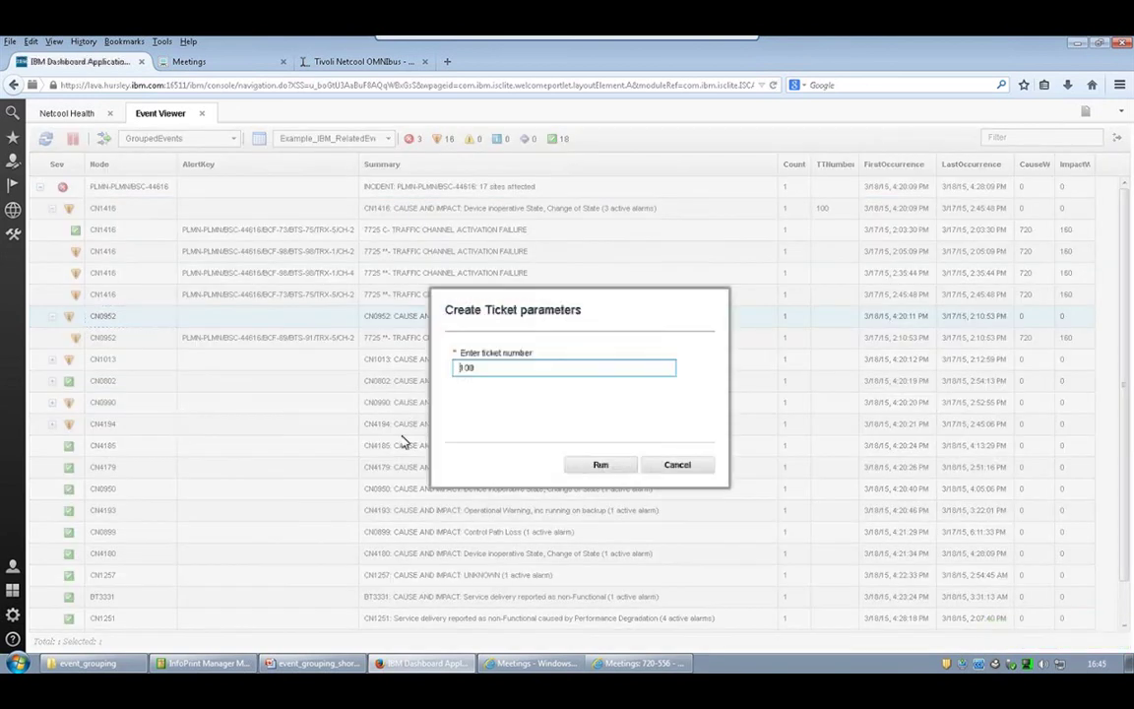
key("Delete")
type("2")
left_click(580, 466)
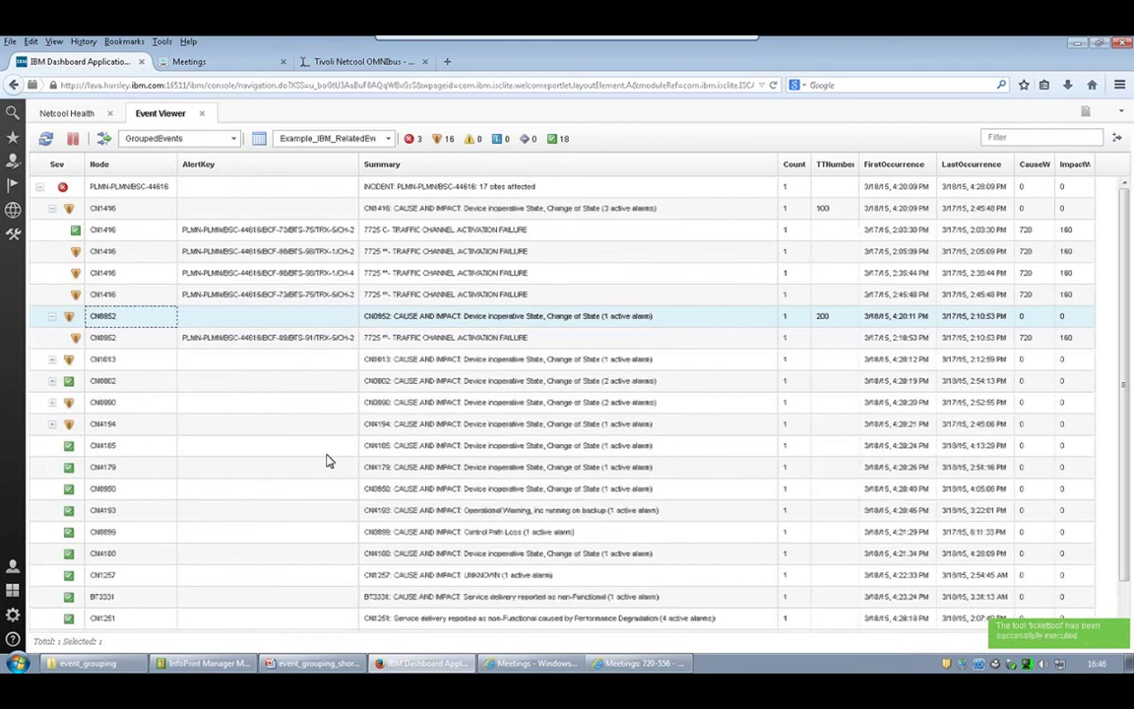
Step: Expand the CN1013 site event and create ticket number 300 on it
left_click(122, 366)
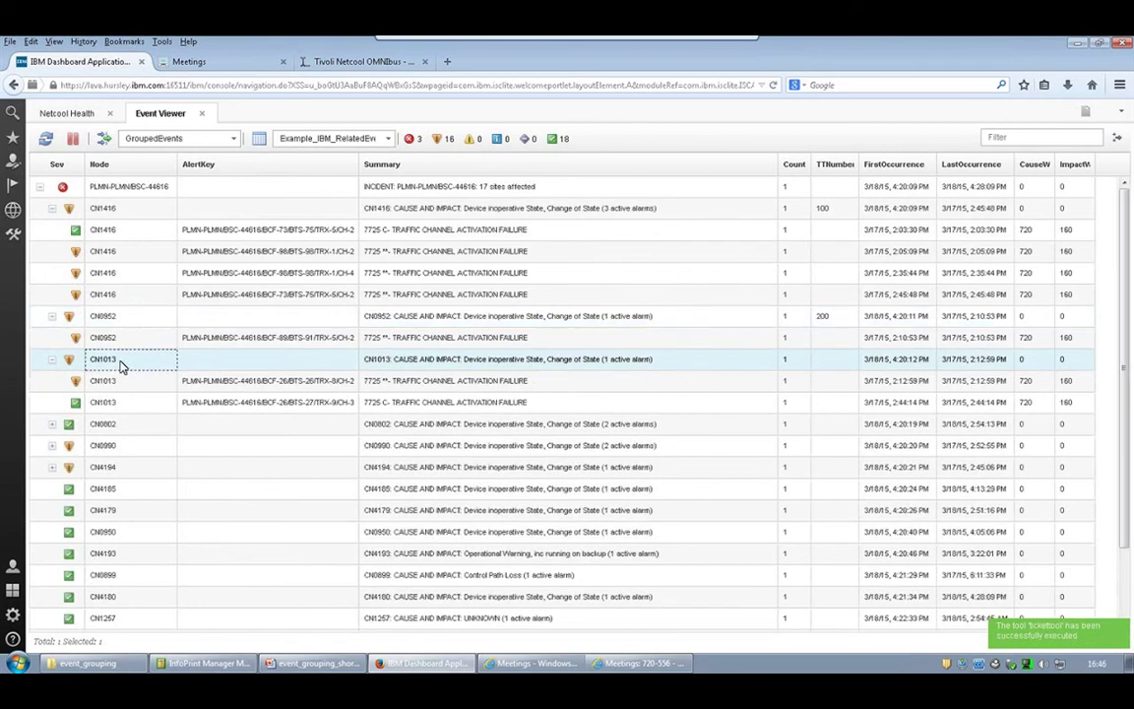
right_click(122, 366)
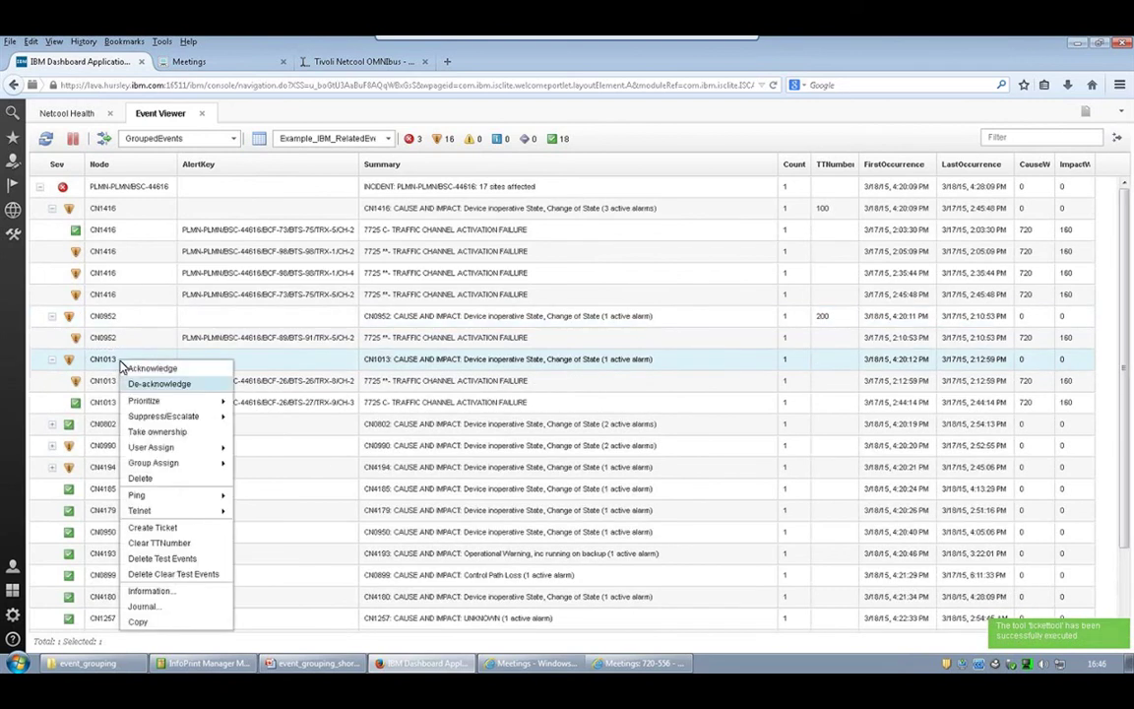
left_click(122, 366)
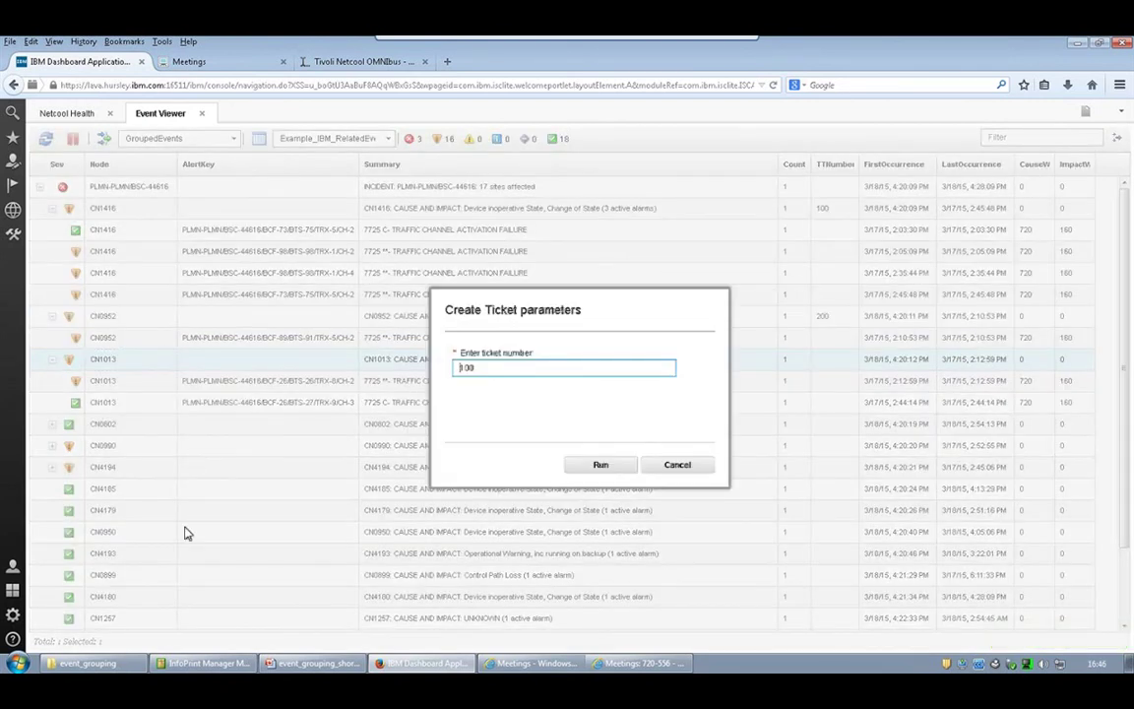
type("3")
key("Return")
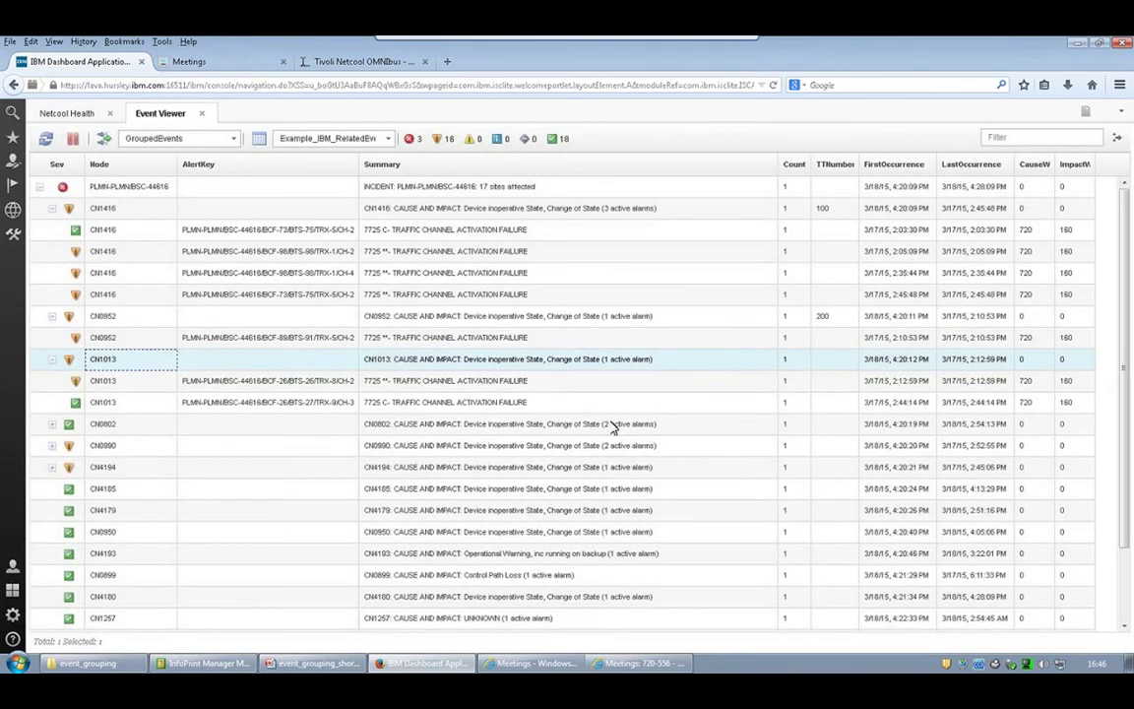
Step: Create ticket number 555 on incident PLMN-PLMN/BSC-44616 and refresh the event list
left_click(225, 205)
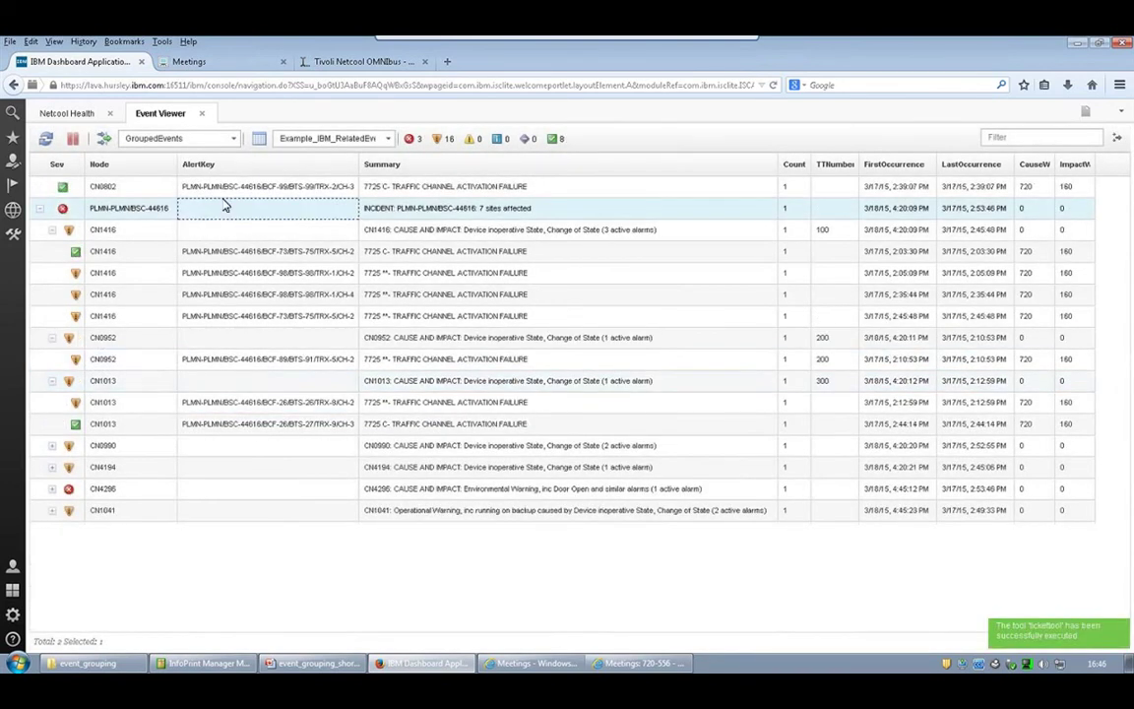
right_click(233, 212)
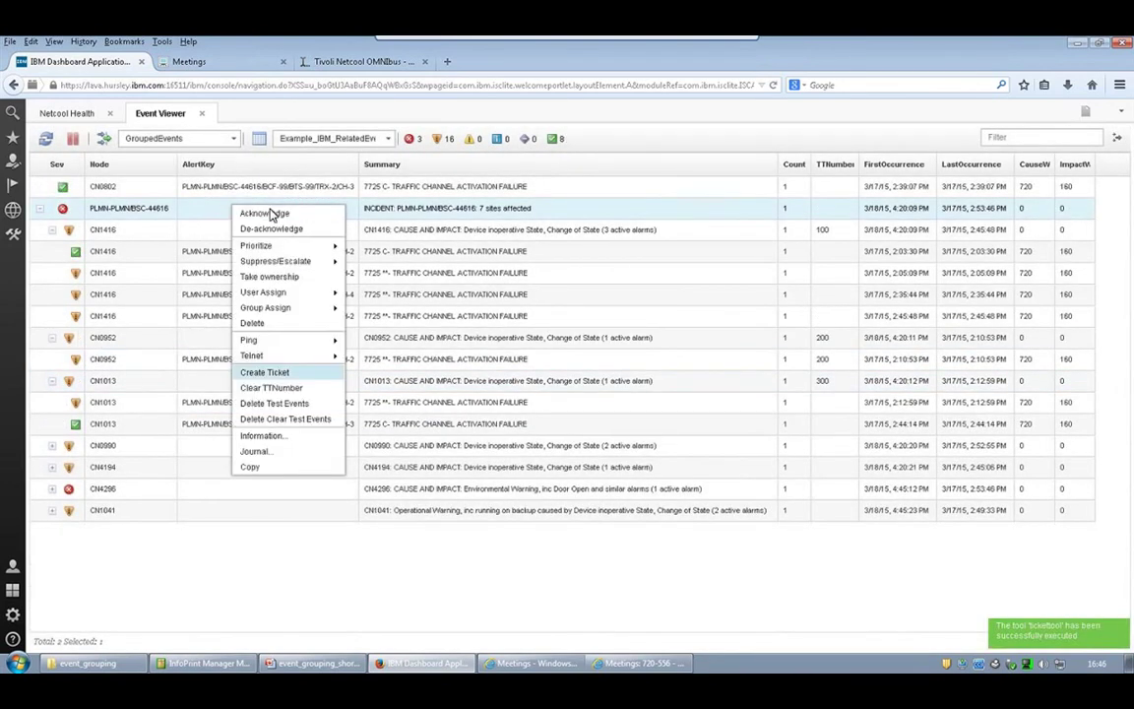
left_click(293, 371)
key("BackSpace")
key("BackSpace")
key("BackSpace")
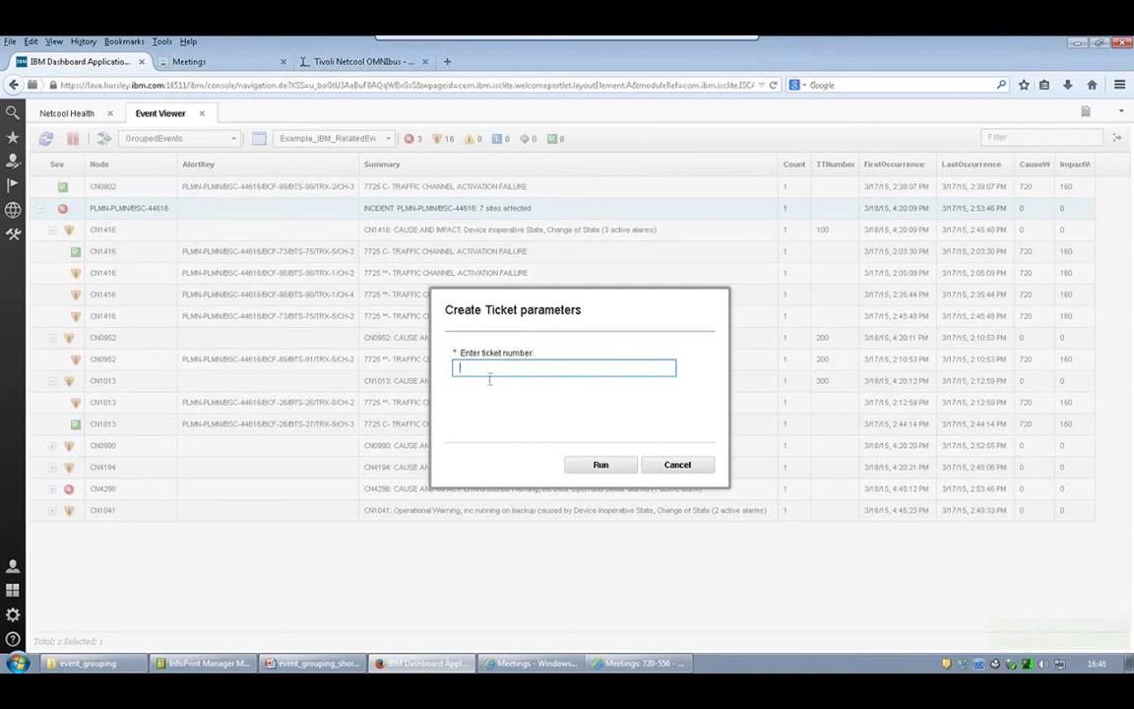
type("355")
key("Return")
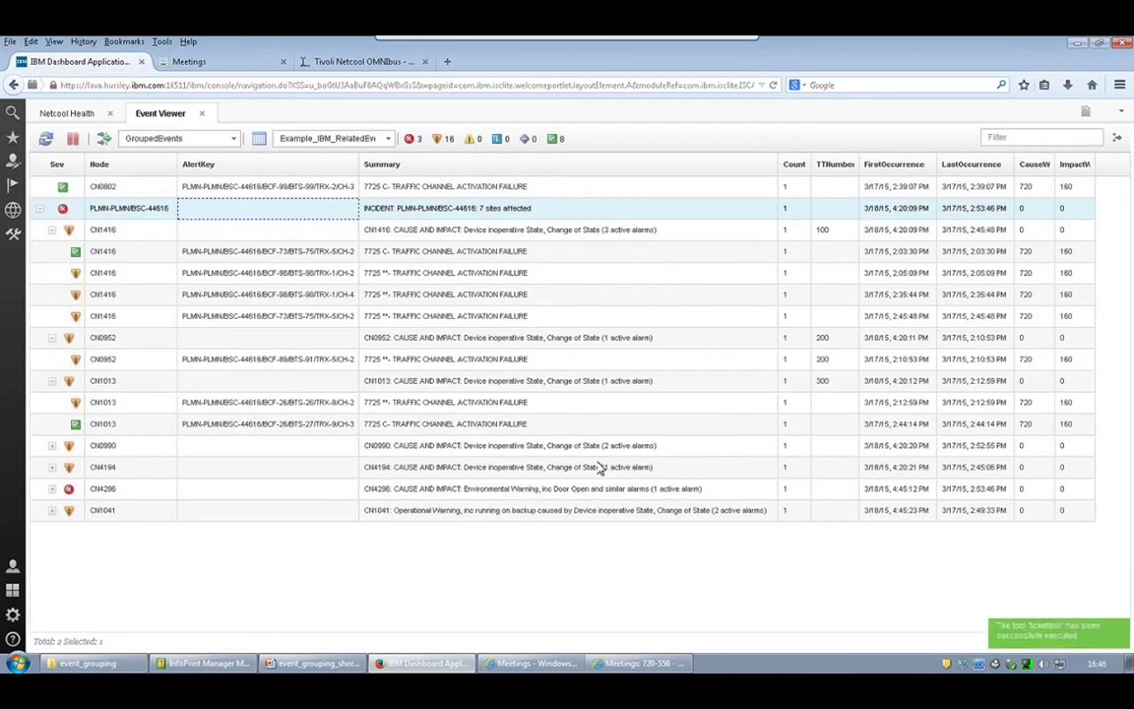
left_click(46, 139)
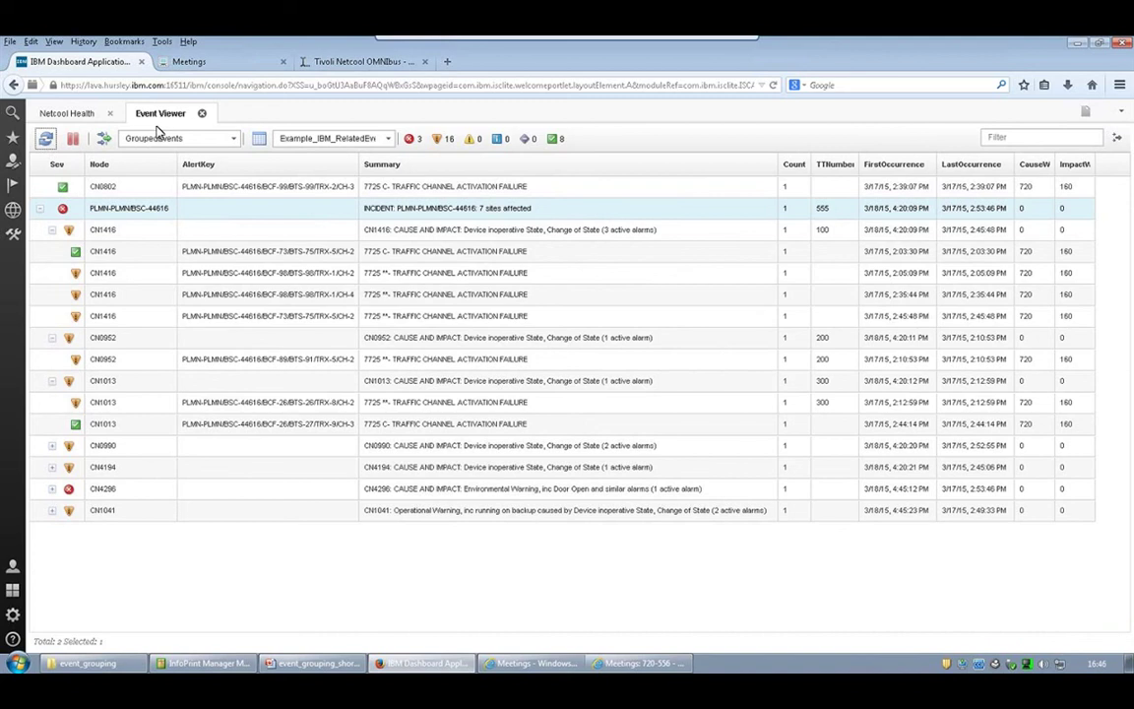
Step: Reload the event list and expand the incident and all its sites to examine the TTNumber values on the alarms
left_click(202, 115)
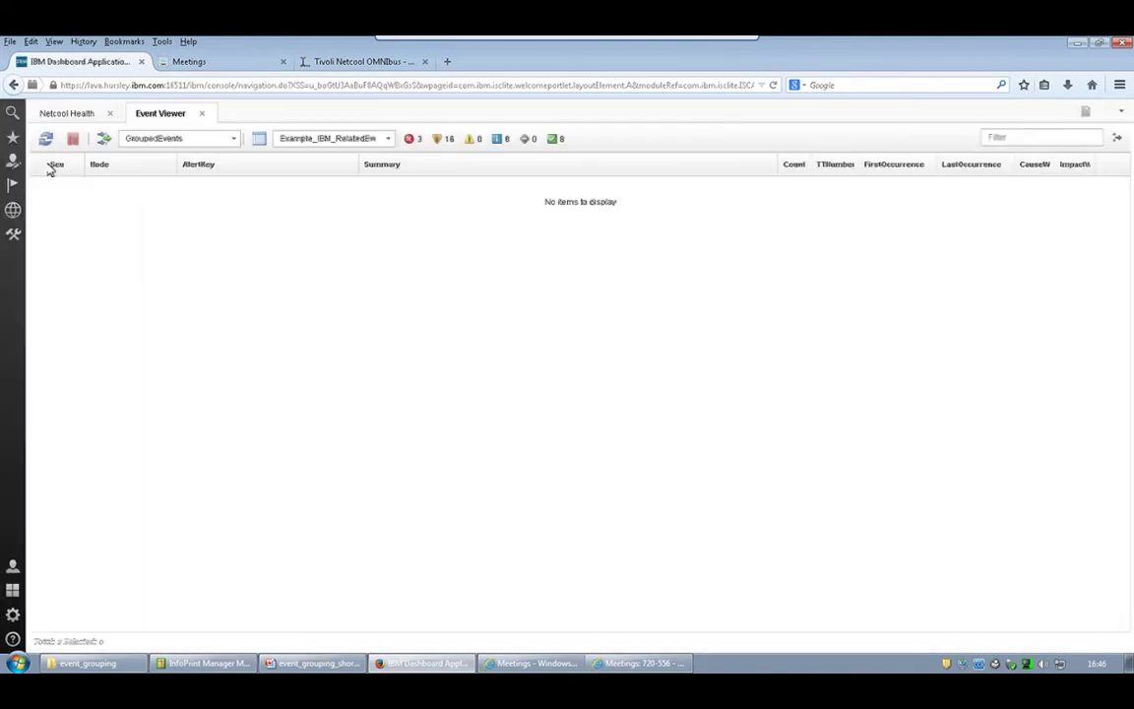
left_click(41, 209)
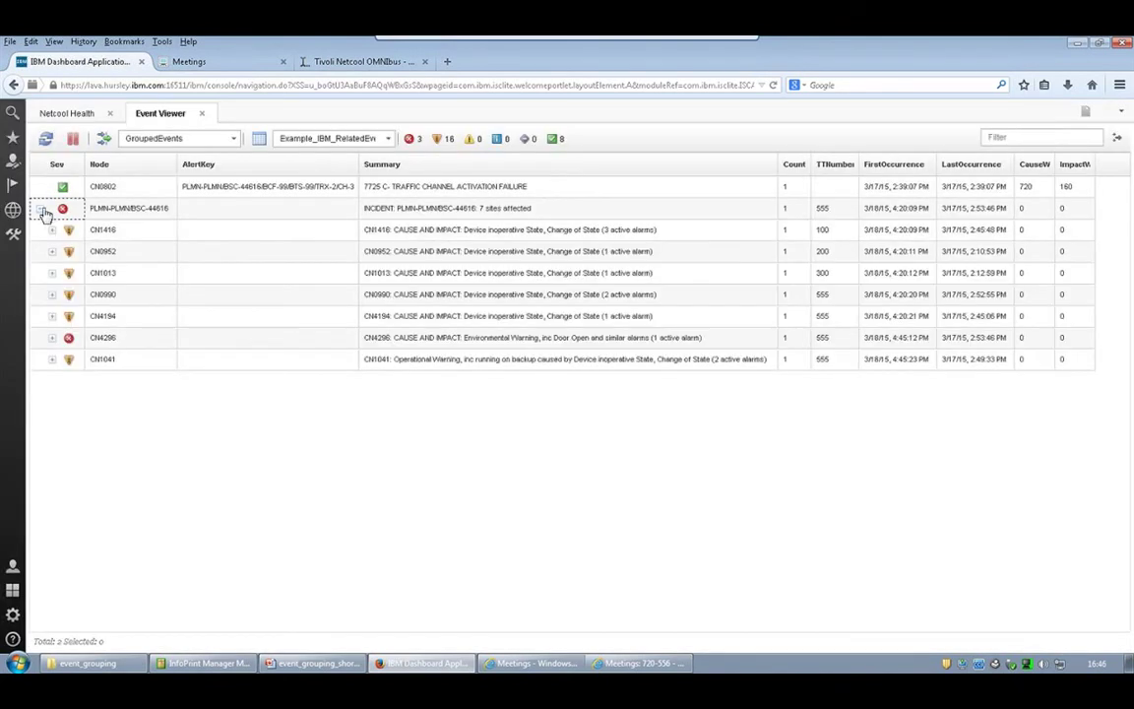
left_click(53, 359)
left_click(52, 338)
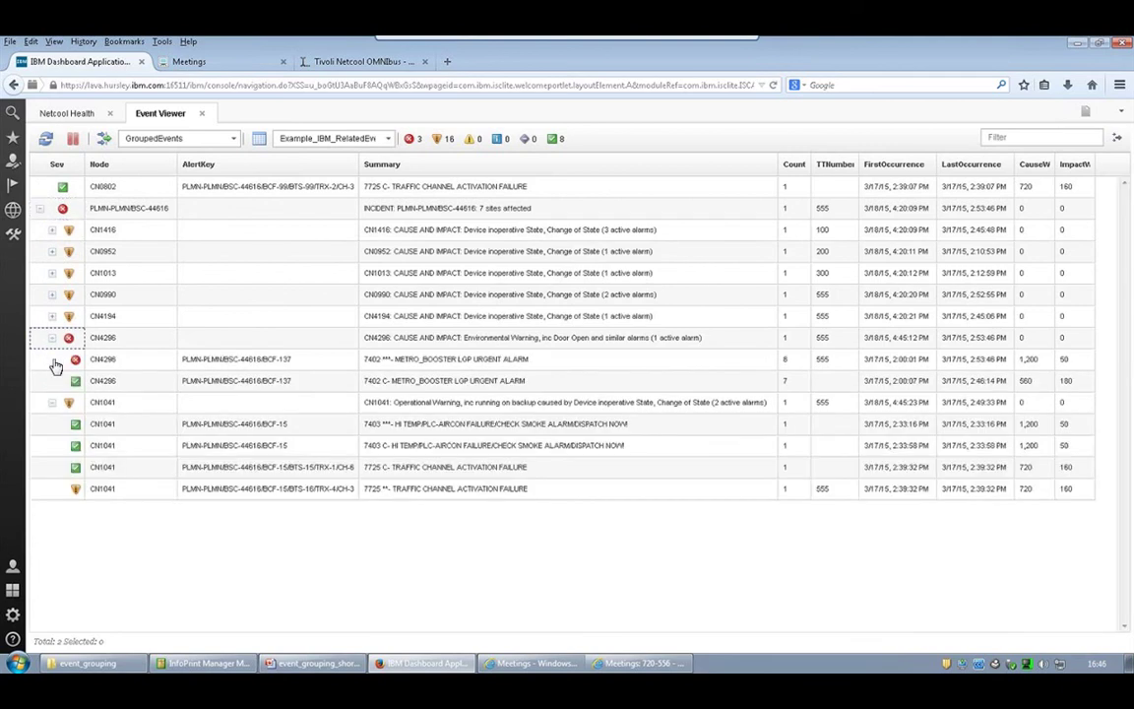
left_click(52, 316)
left_click(52, 294)
left_click(53, 272)
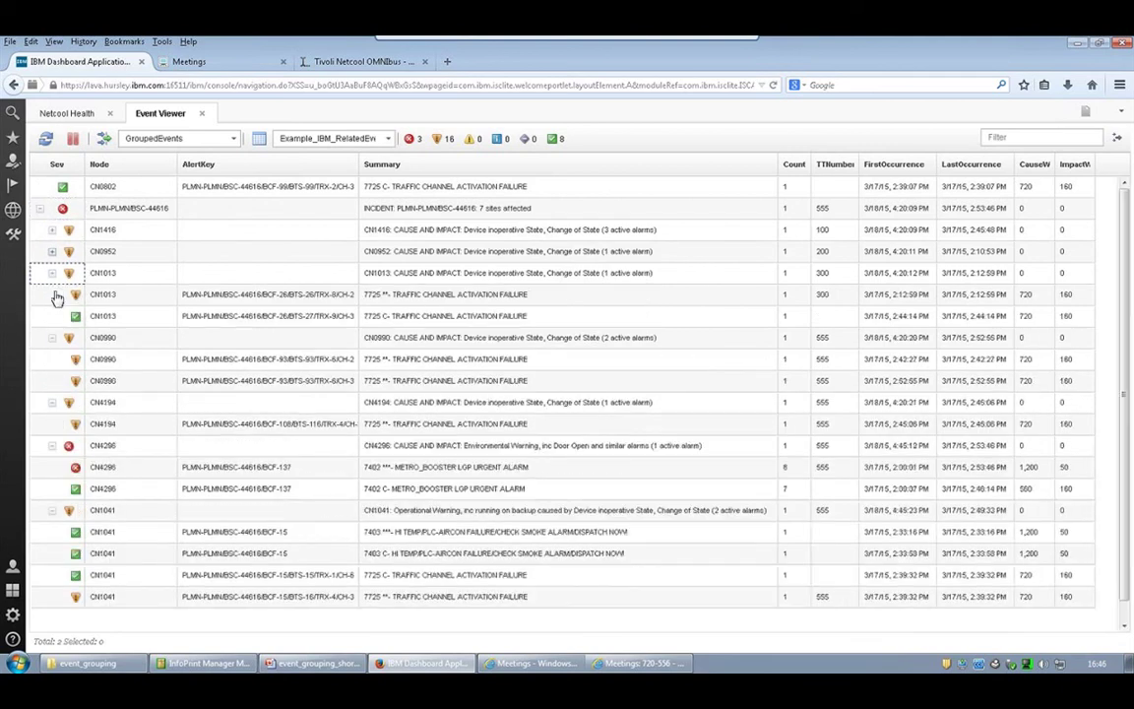
left_click(52, 251)
left_click(53, 230)
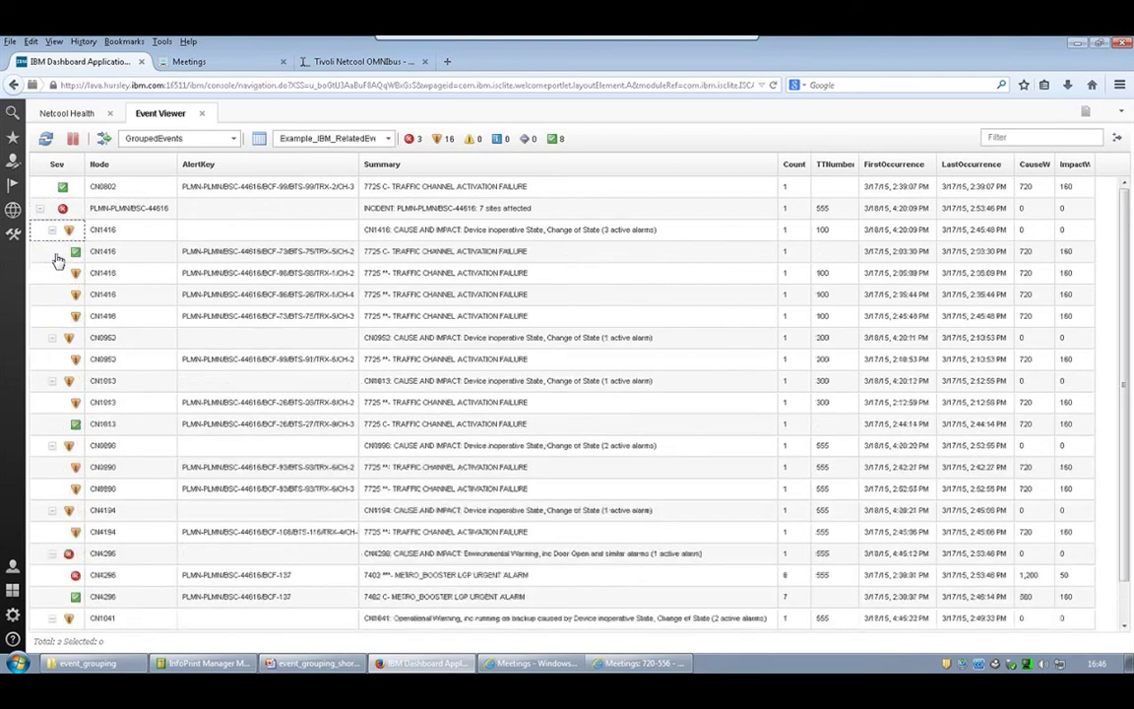
Step: Run Delete Clear Test Events on the ungrouped CN0802 alarm and Delete Test Events on the CN1416 site event
left_click(46, 140)
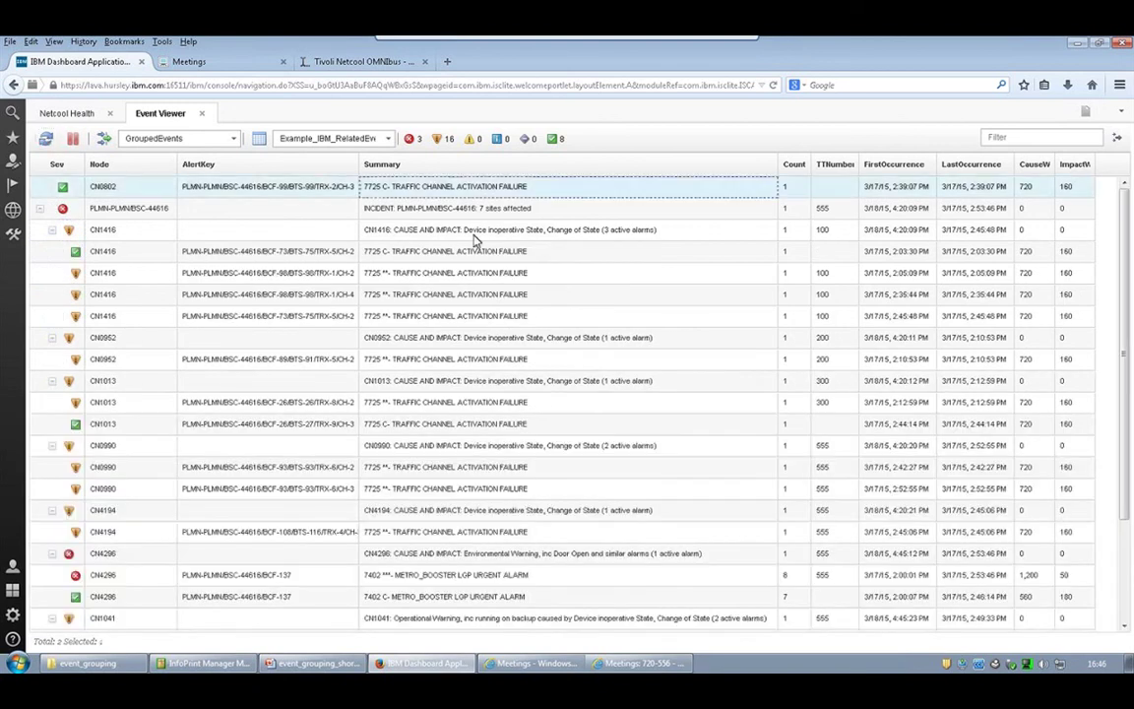
right_click(418, 188)
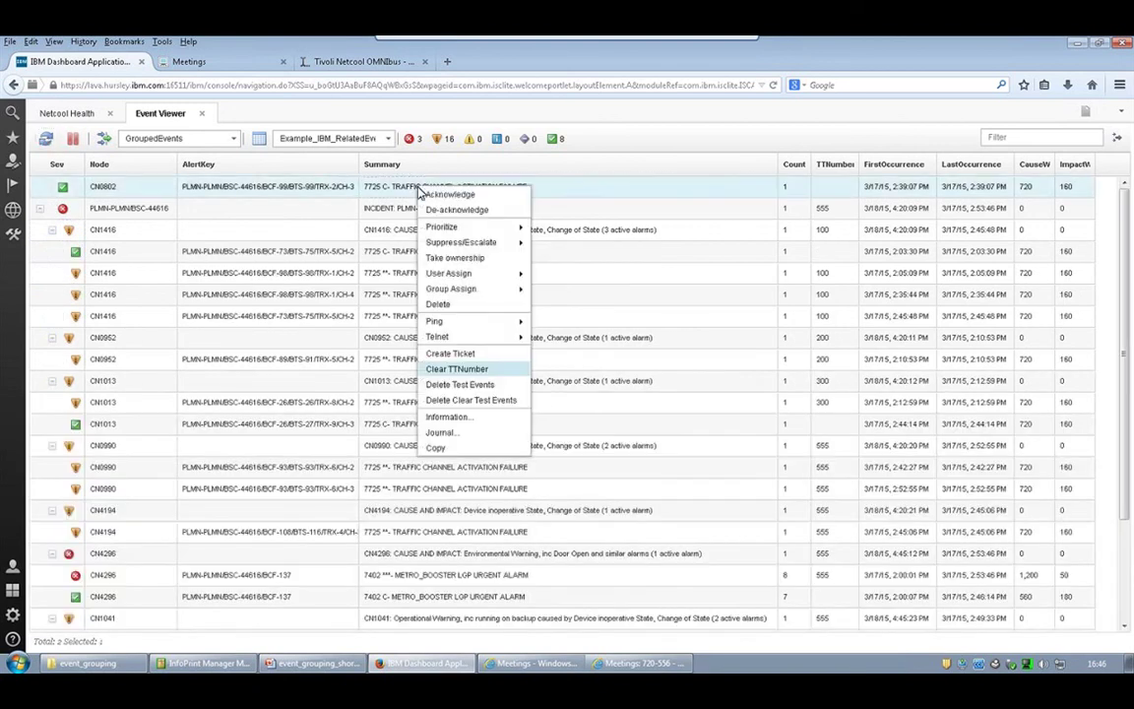
left_click(482, 398)
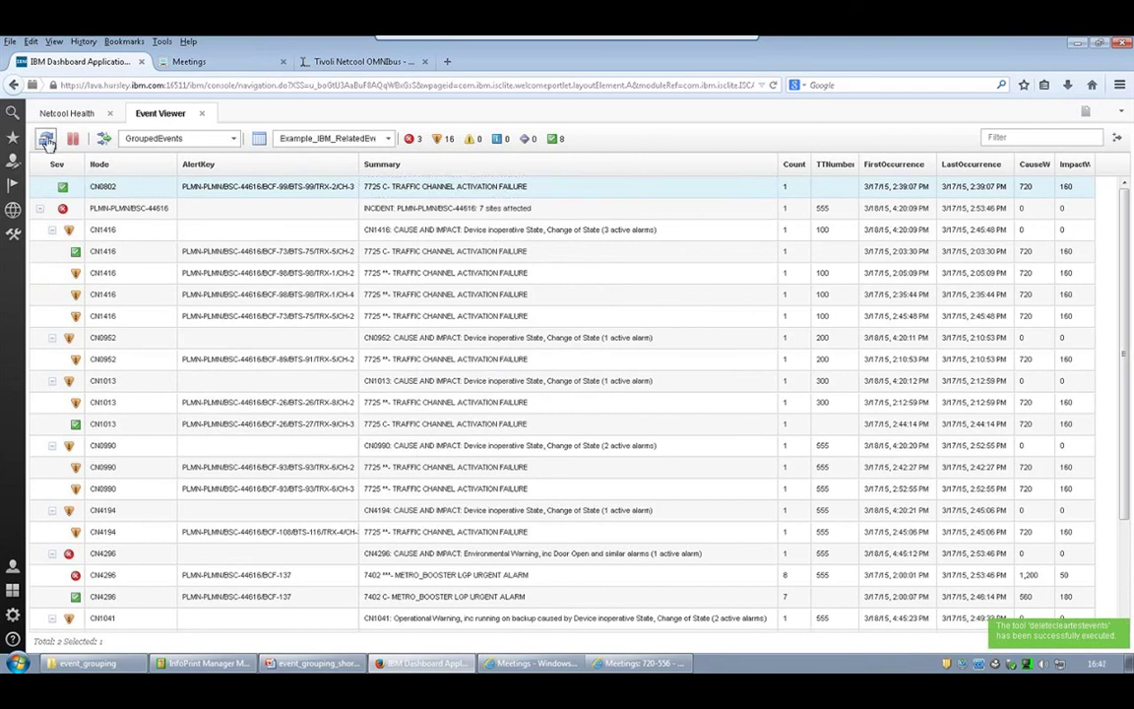
left_click(216, 230)
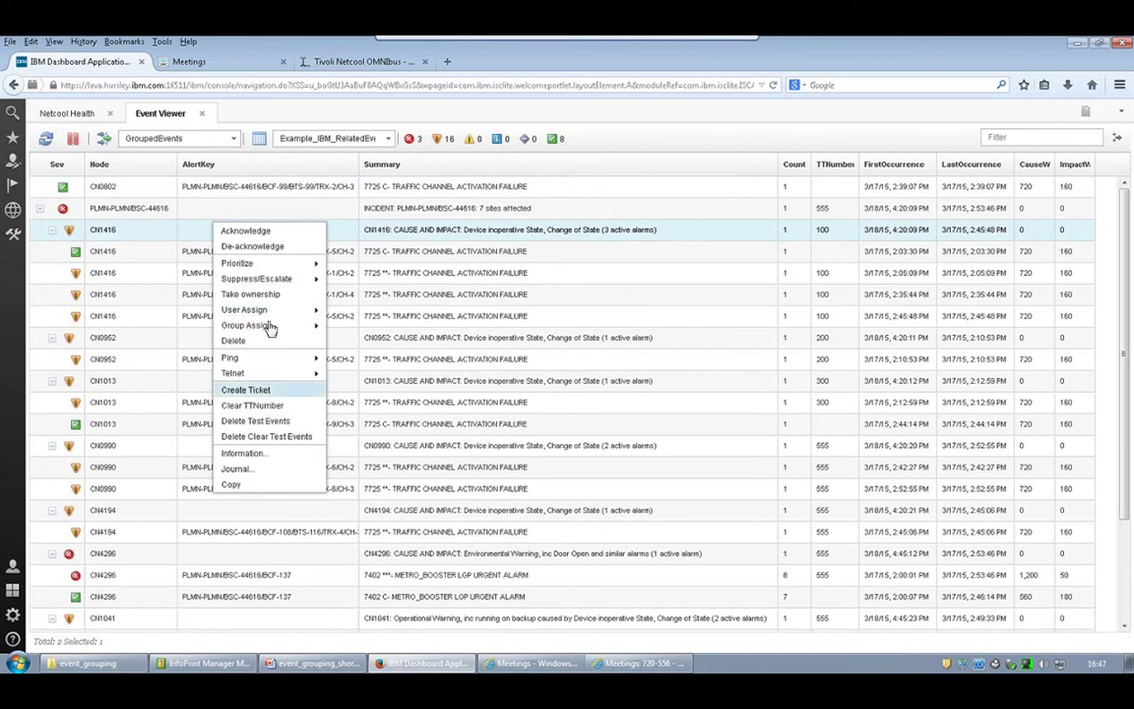
left_click(277, 420)
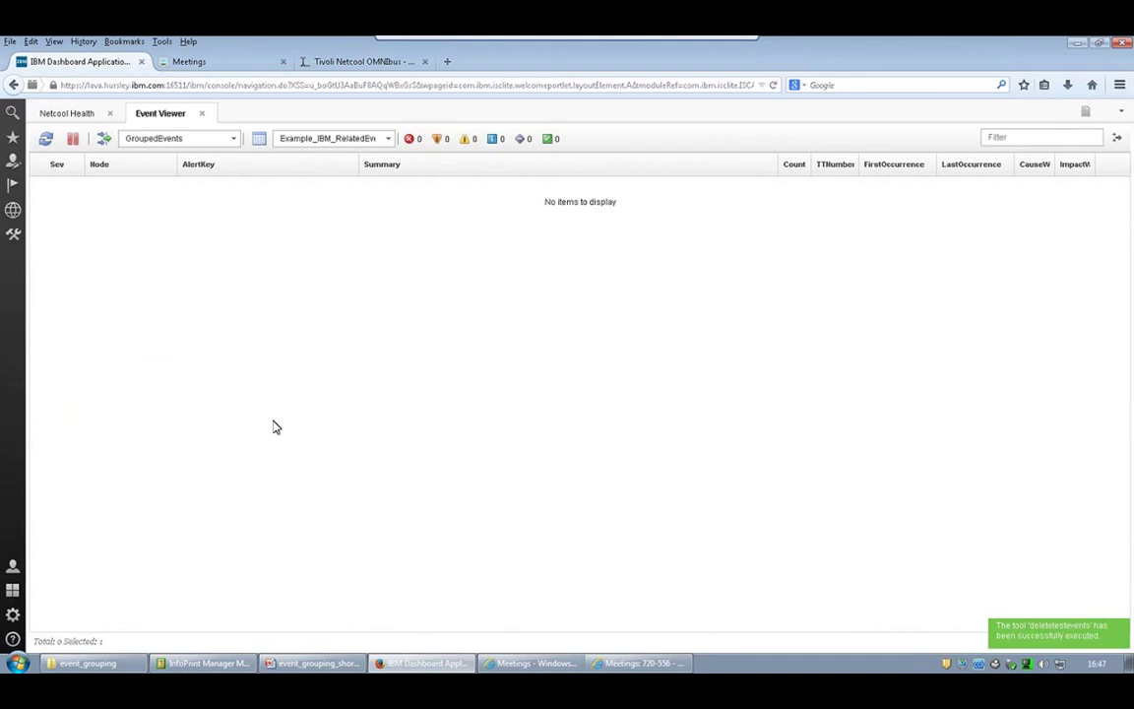
Step: Review the Database Table Usage events on the Netcool Health page and return to the Event Viewer
left_click(91, 116)
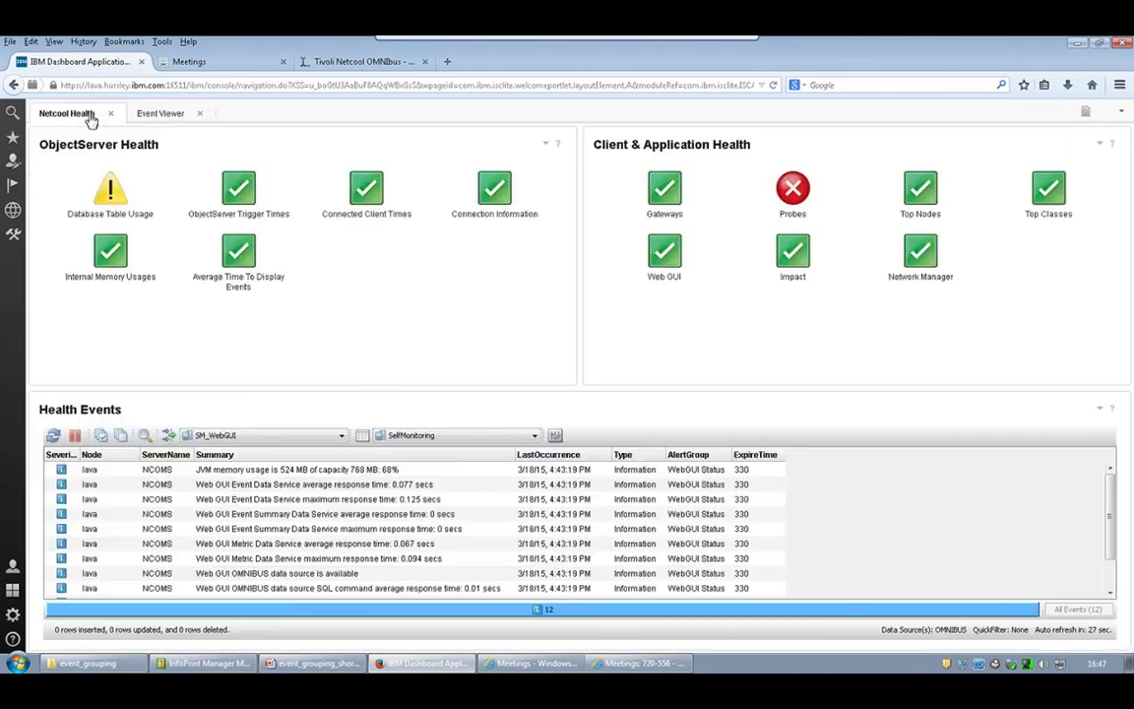
left_click(115, 196)
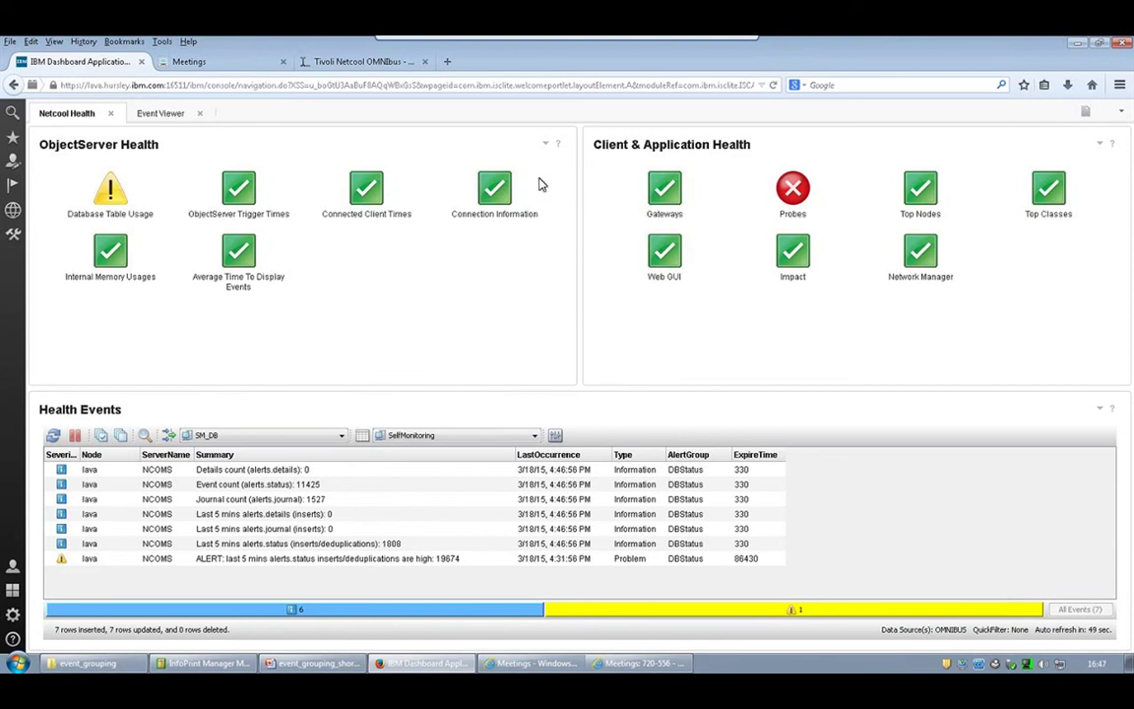
left_click(160, 113)
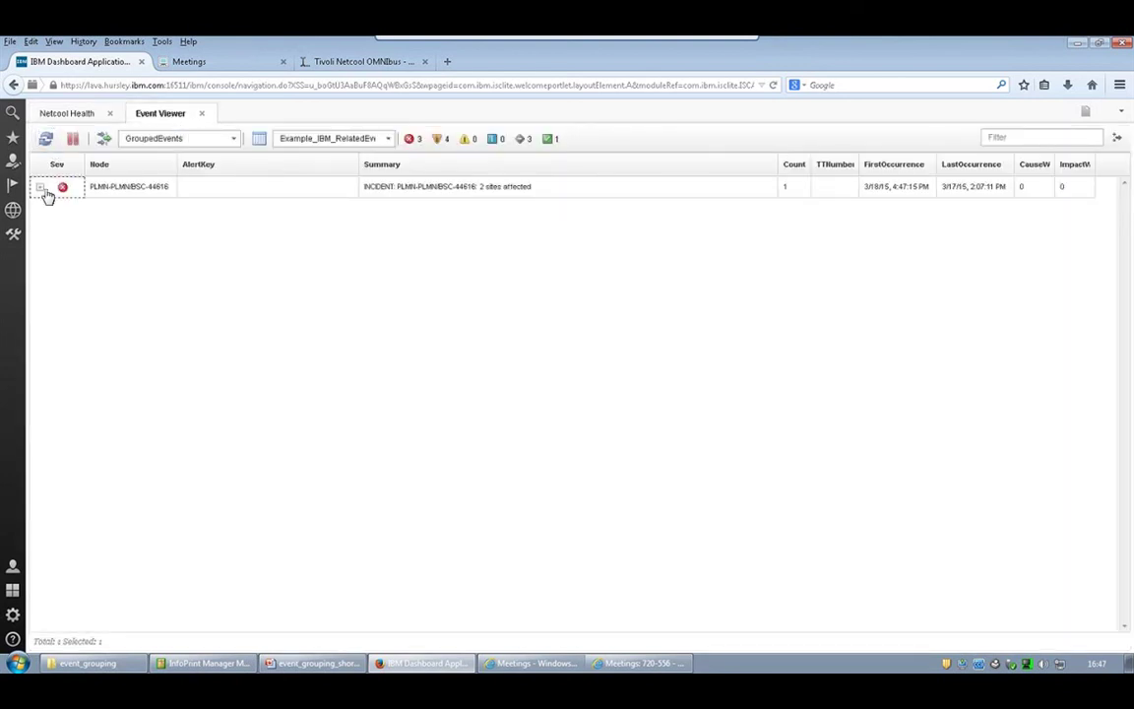
Step: Expand incident PLMN-PLMN/BSC-44616 and refresh the event list repeatedly to follow how its sites are grouped
left_click(43, 189)
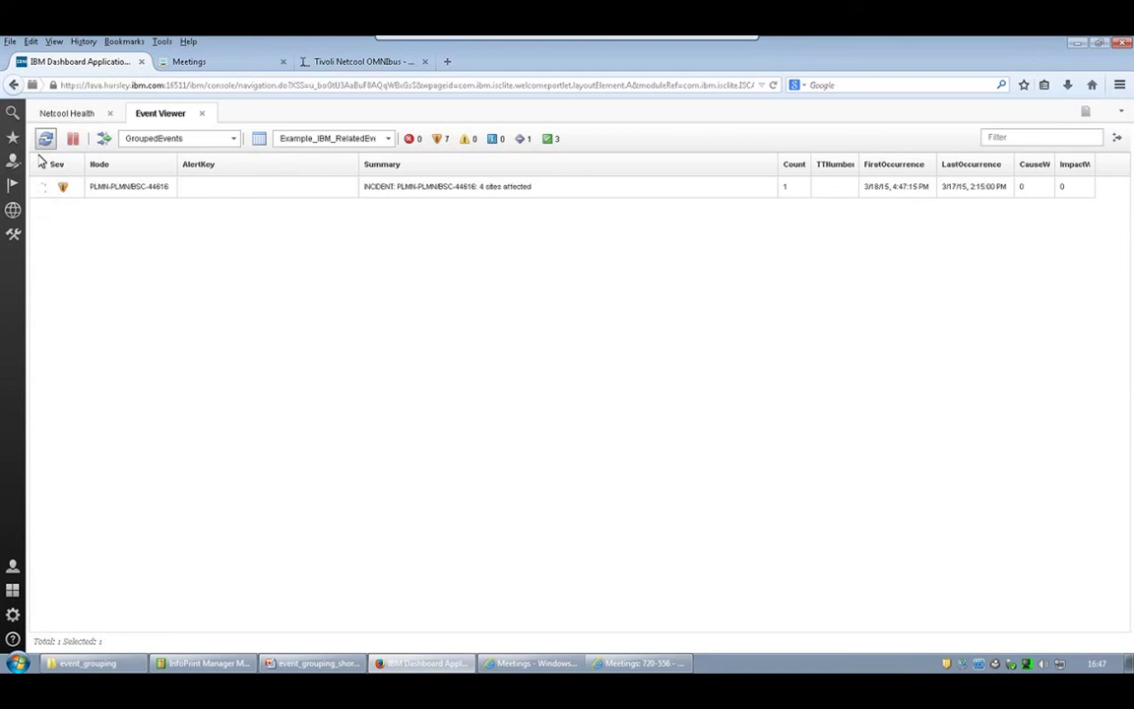
left_click(45, 141)
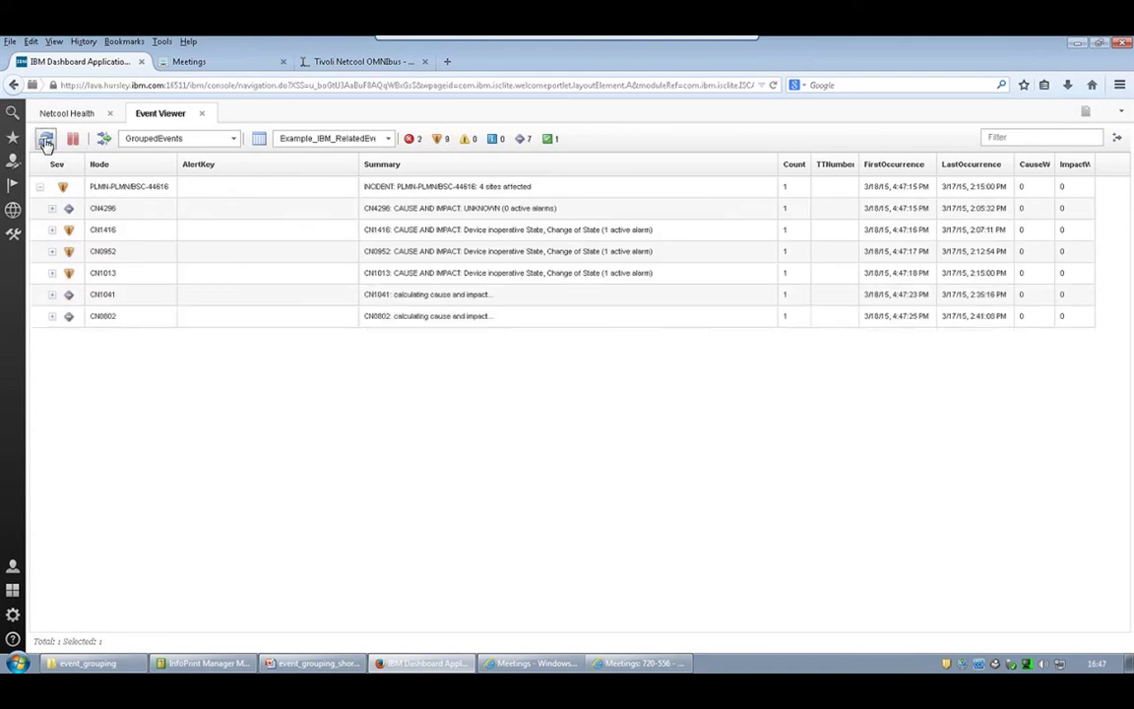
left_click(46, 143)
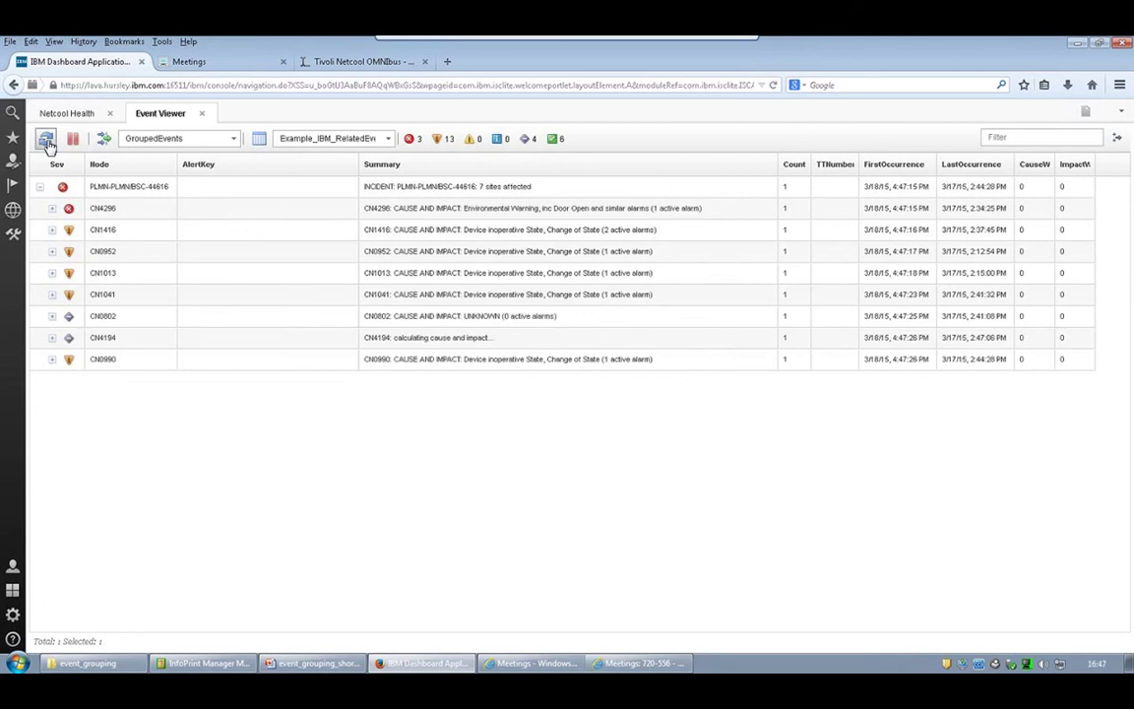
left_click(46, 143)
Step: Check the Meetings 720-556 chat for questions, and show the IBM Netcool Operations Insight section of the Tivoli Netcool OMNIbus Best Practices wiki page
left_click(503, 666)
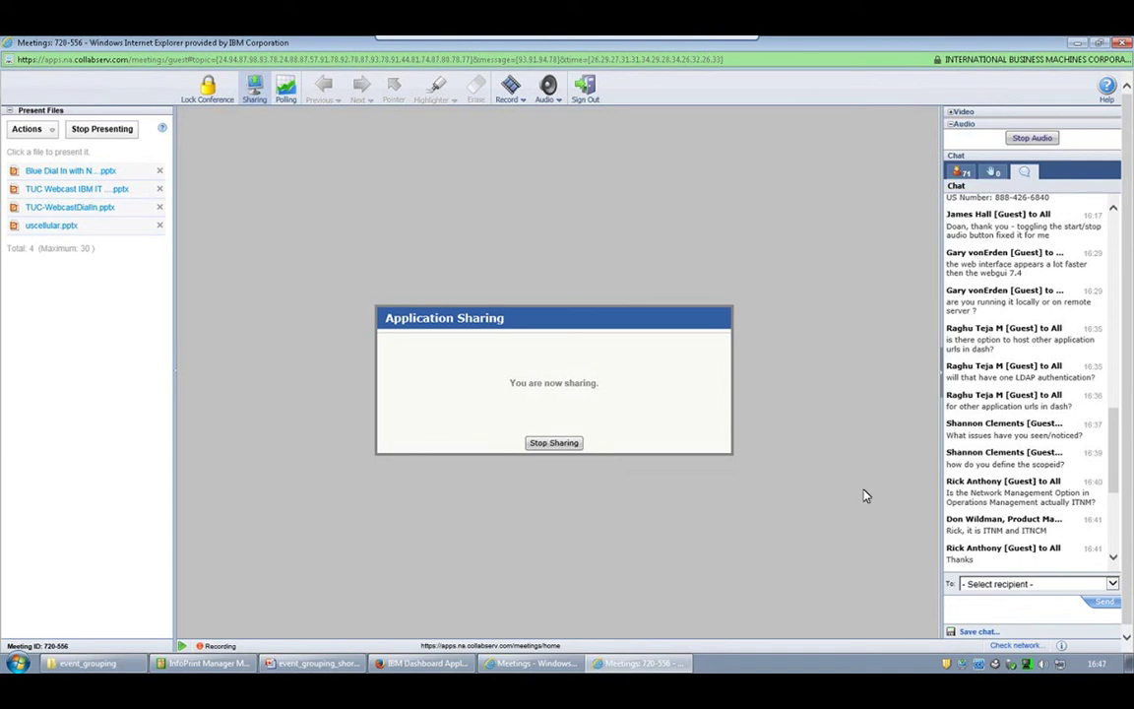
left_click(414, 664)
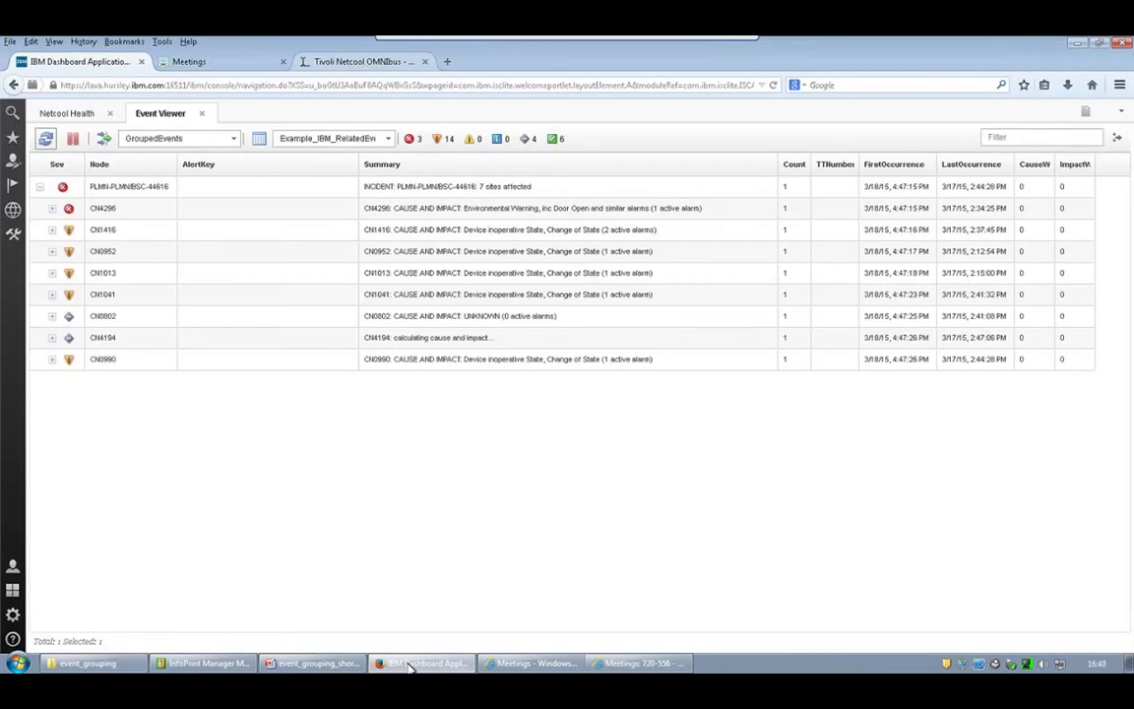
key("ctrl+Tab")
key("ctrl+Tab")
scroll(800, 497, "down", 1)
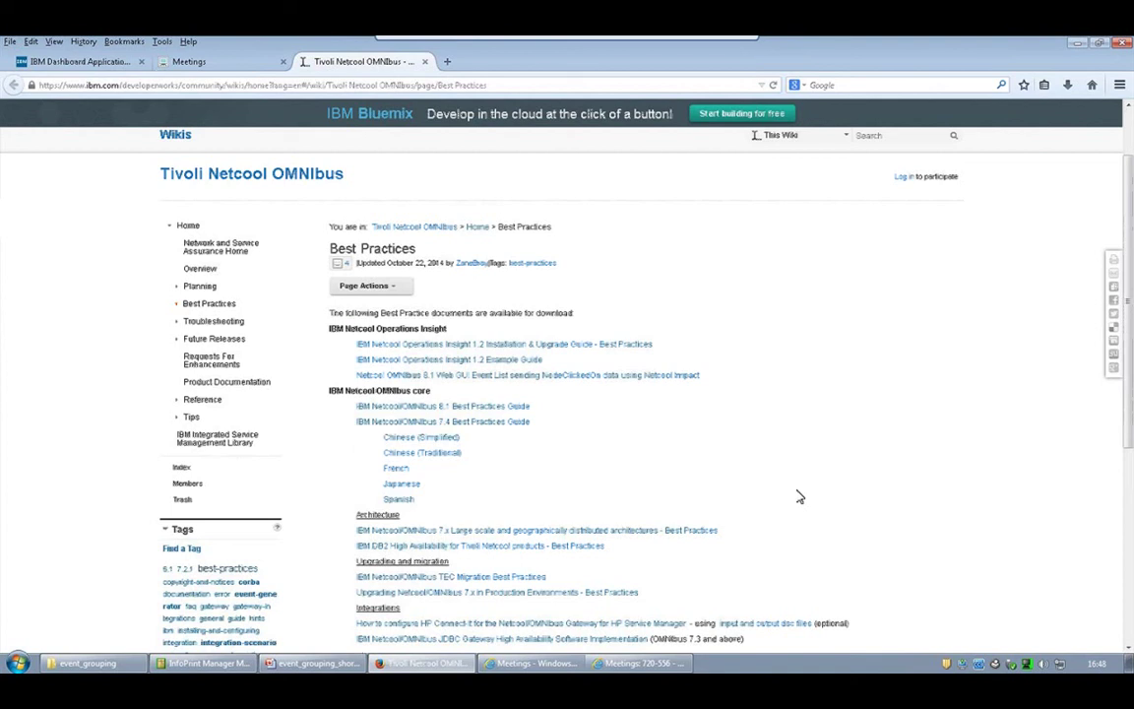
scroll(800, 497, "up", 2)
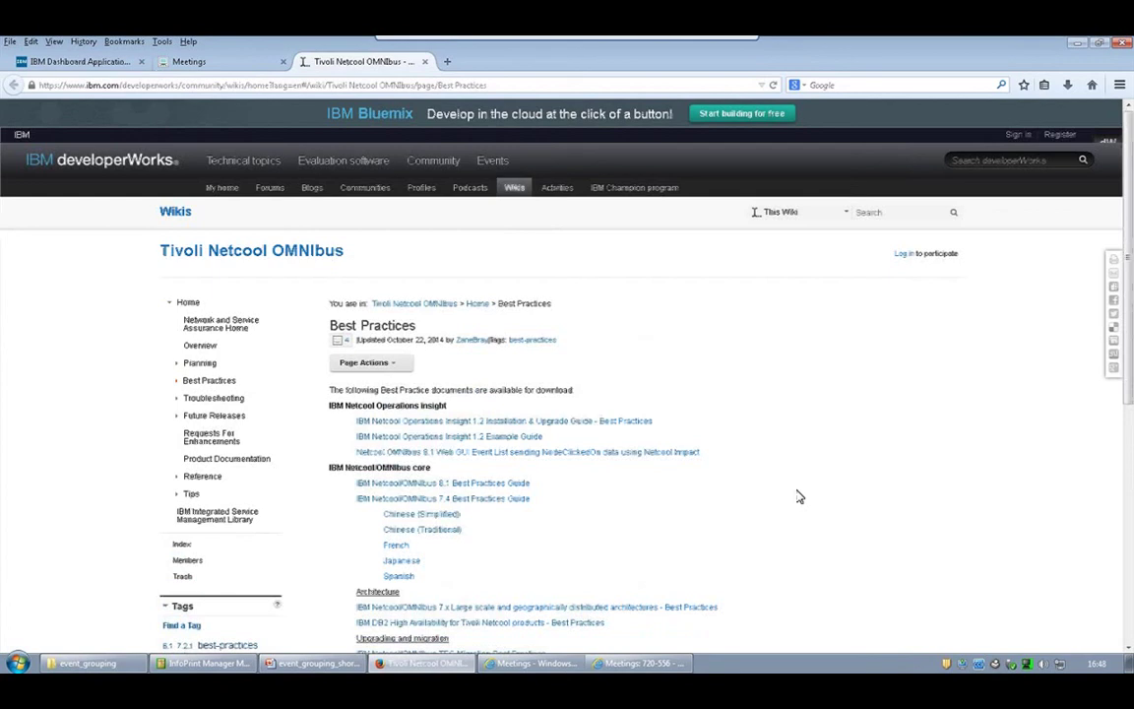
left_click_drag(330, 405, 384, 415)
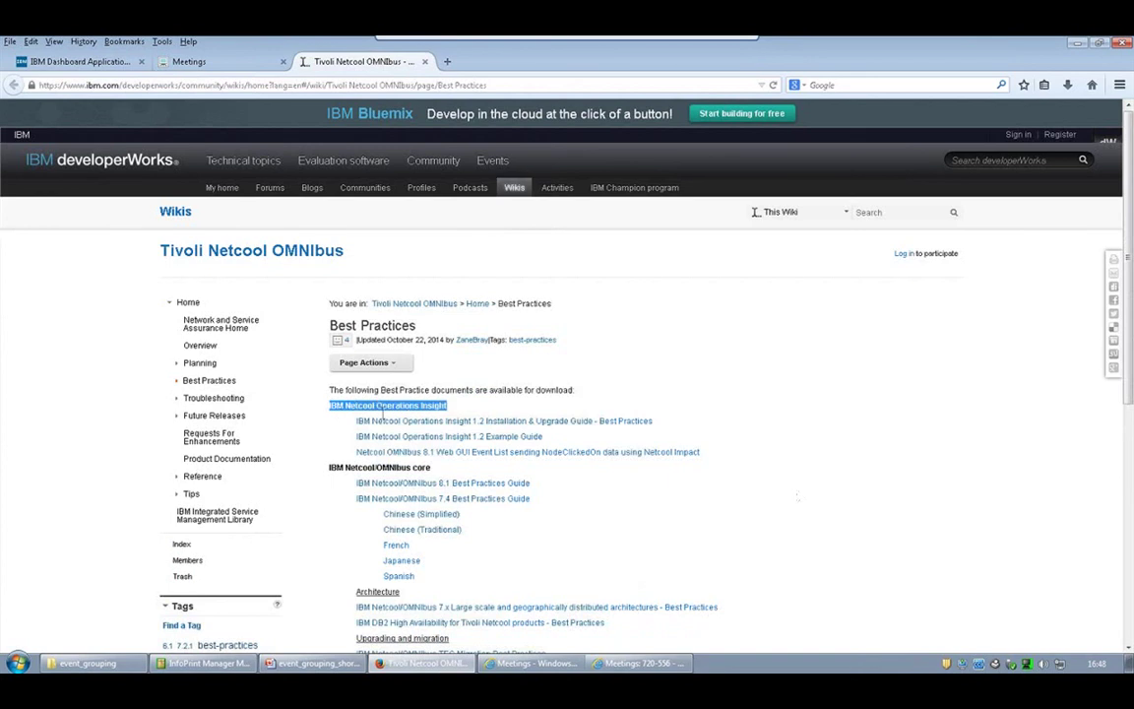
left_click(383, 414)
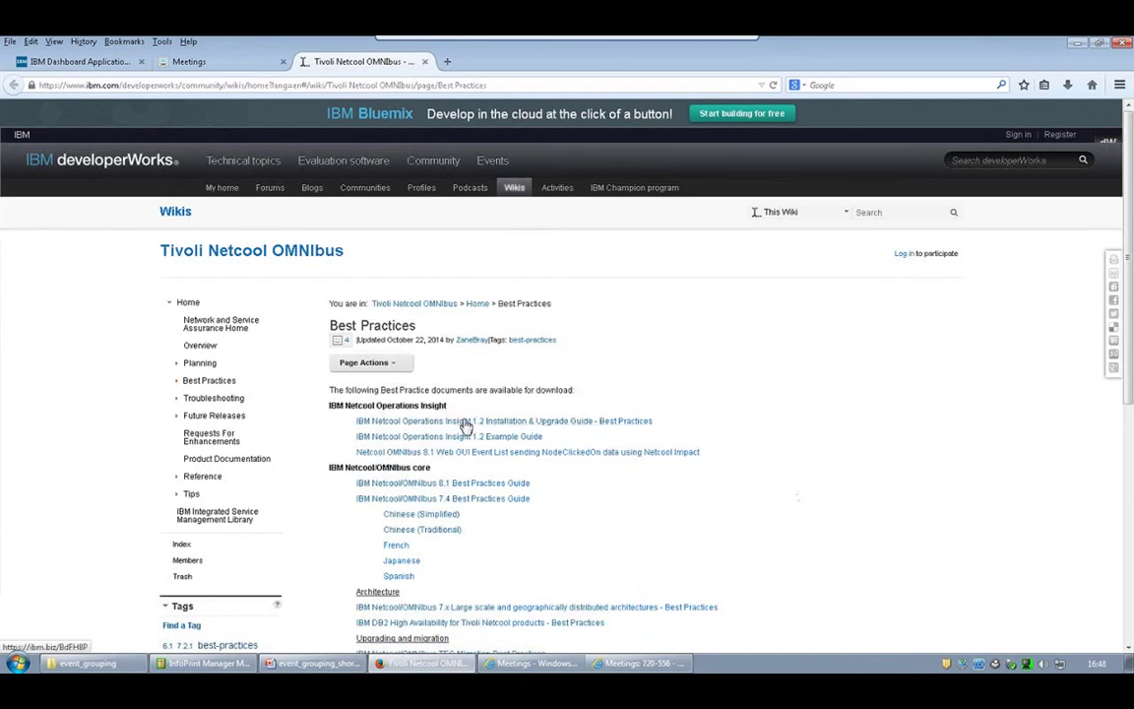